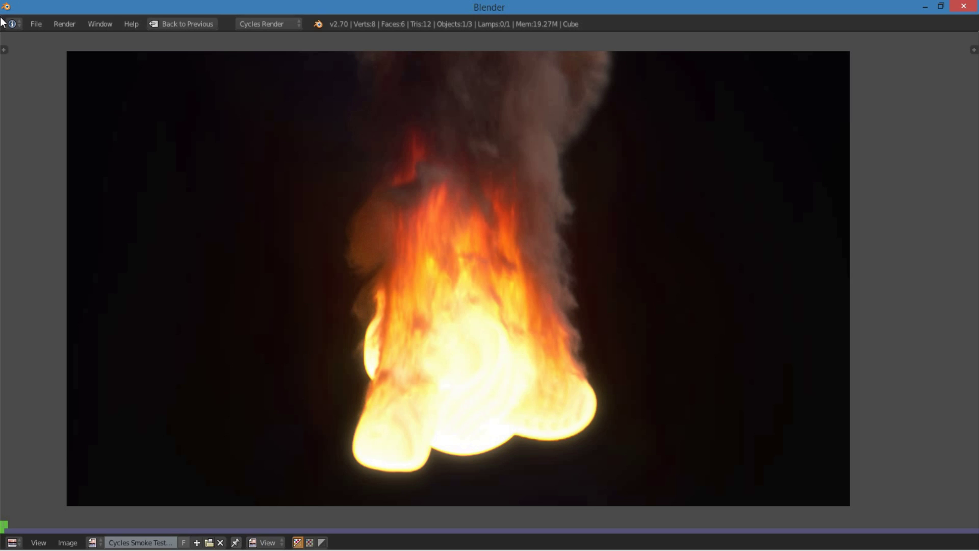
- Reload the default start-up file to begin a fresh scene
click(35, 22)
click(57, 40)
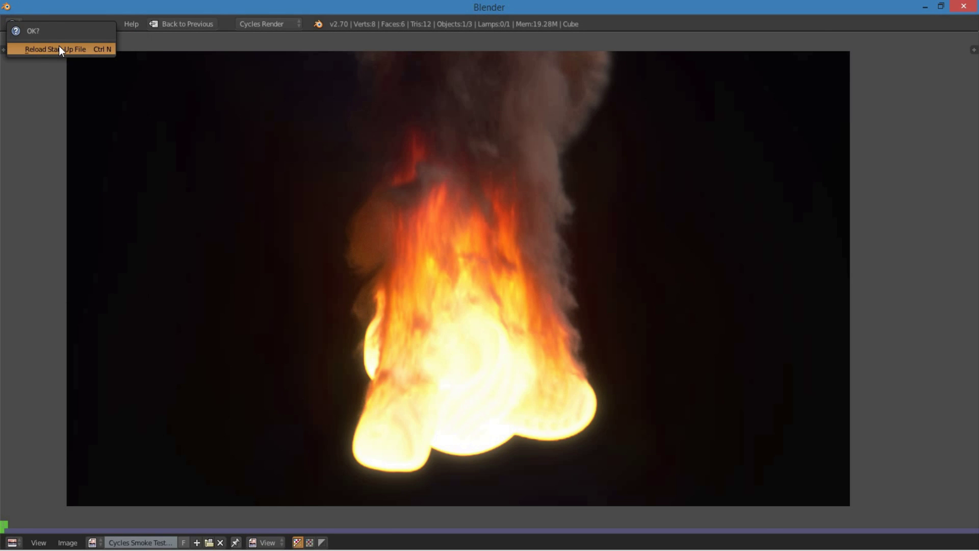
click(59, 45)
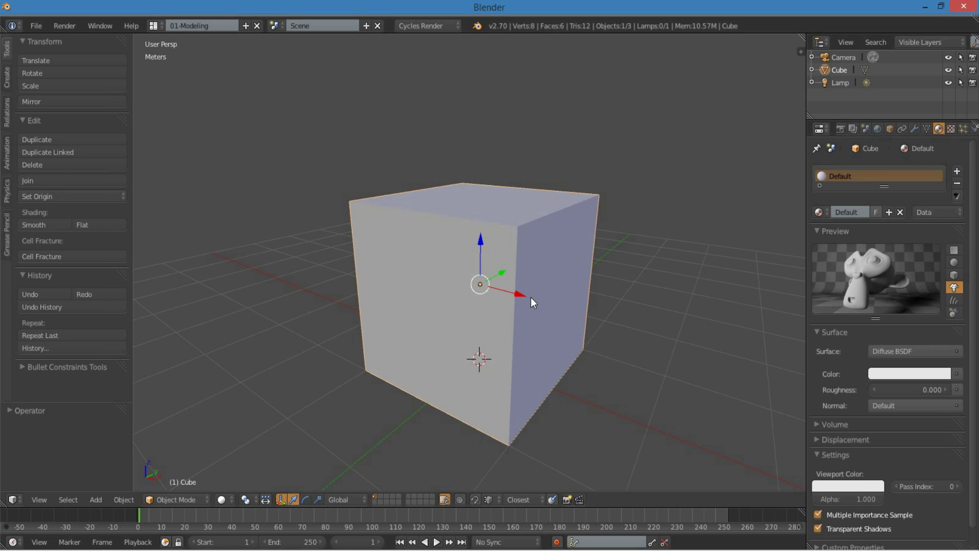
- Replace the default cube with a smooth-shaded UV sphere
key(x)
click(592, 305)
key(shift+a)
mouse_move(591, 305)
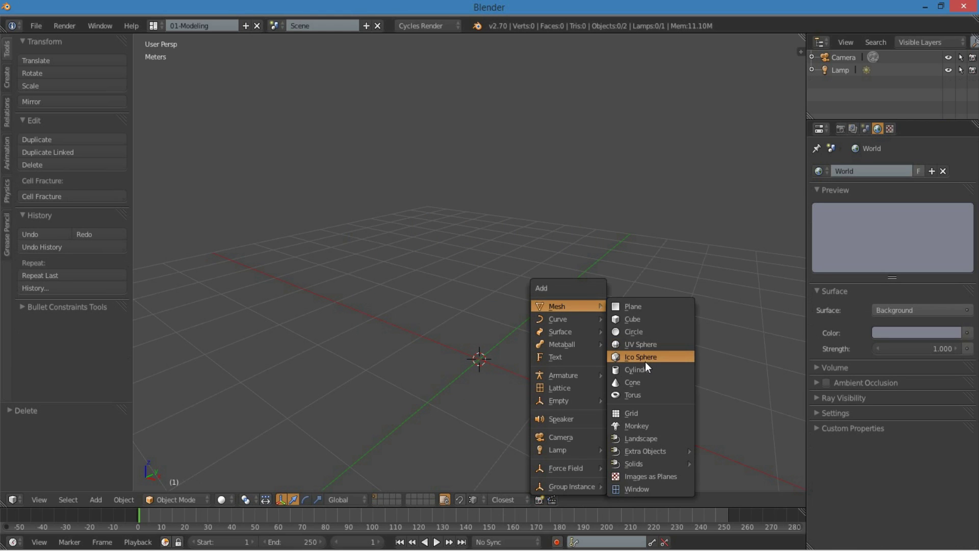
click(644, 344)
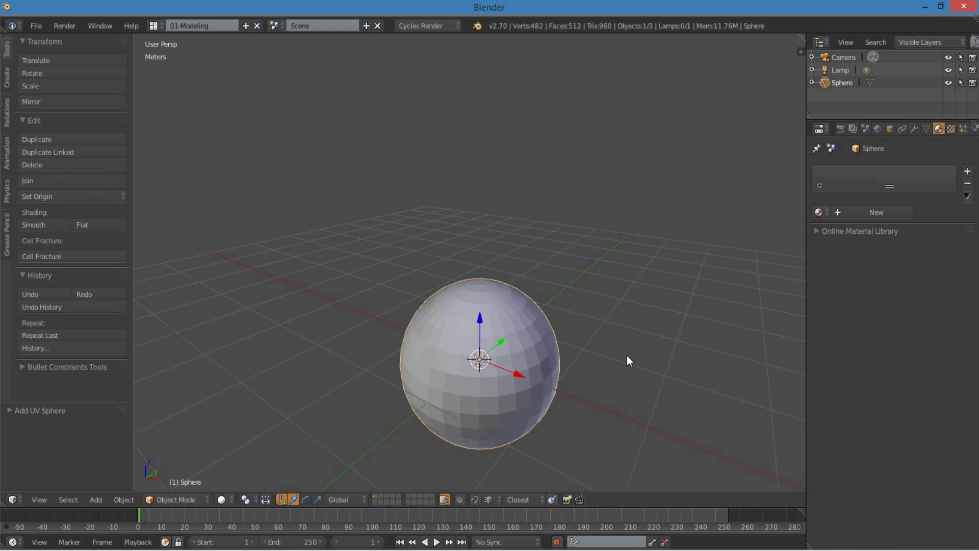
click(42, 224)
middle_drag(517, 359, 579, 360)
- Apply Quick Smoke to the sphere so a smoke domain box surrounds it
key(space)
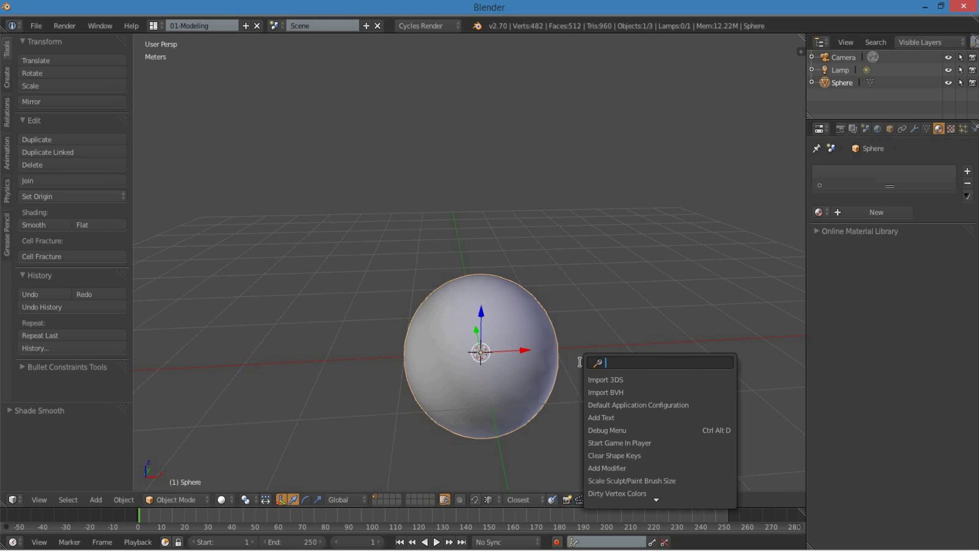
text(quick)
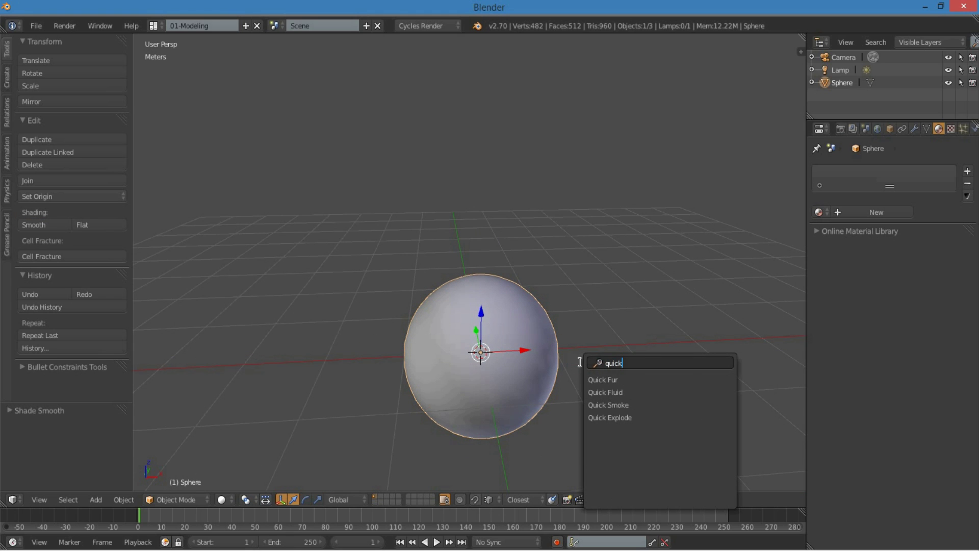
click(643, 406)
scroll(643, 405, down, 5)
middle_drag(599, 436, 511, 372)
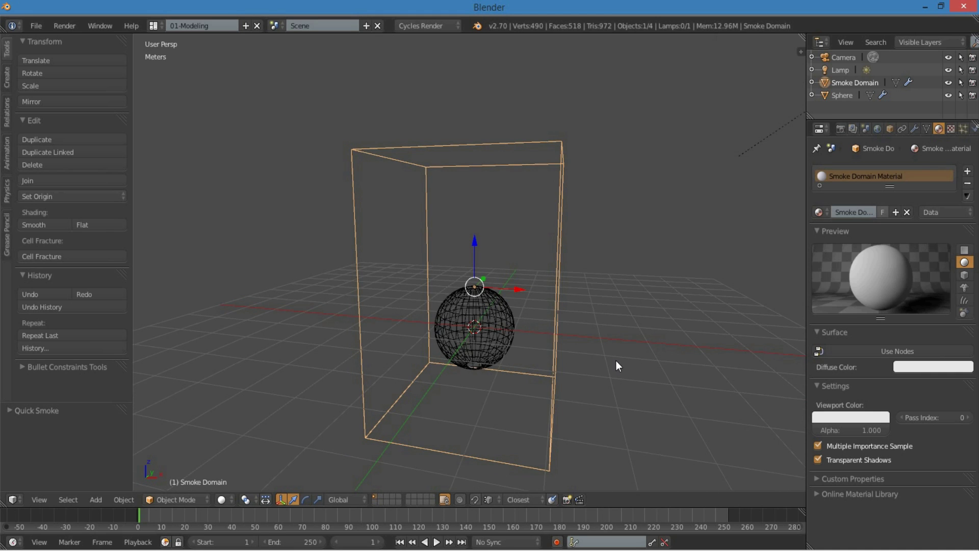
middle_drag(616, 361, 580, 401)
middle_drag(513, 462, 484, 489)
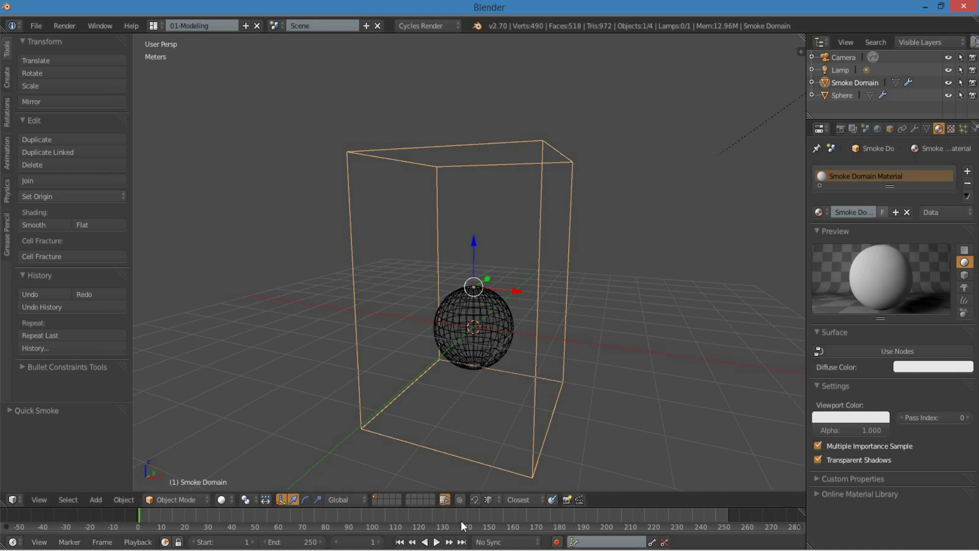
- Play the smoke simulation, stop it, and view the rising plume
click(437, 542)
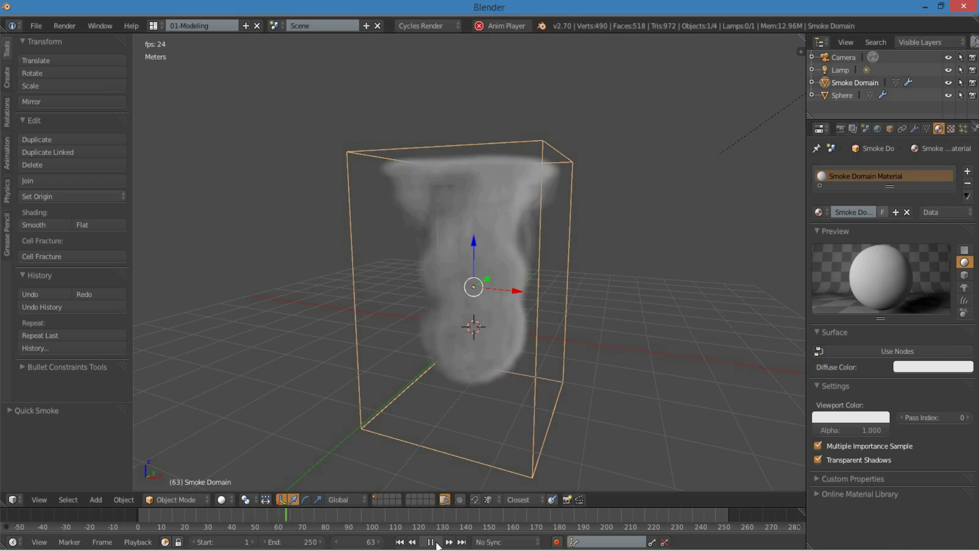
key(alt+a)
middle_drag(571, 394, 513, 362)
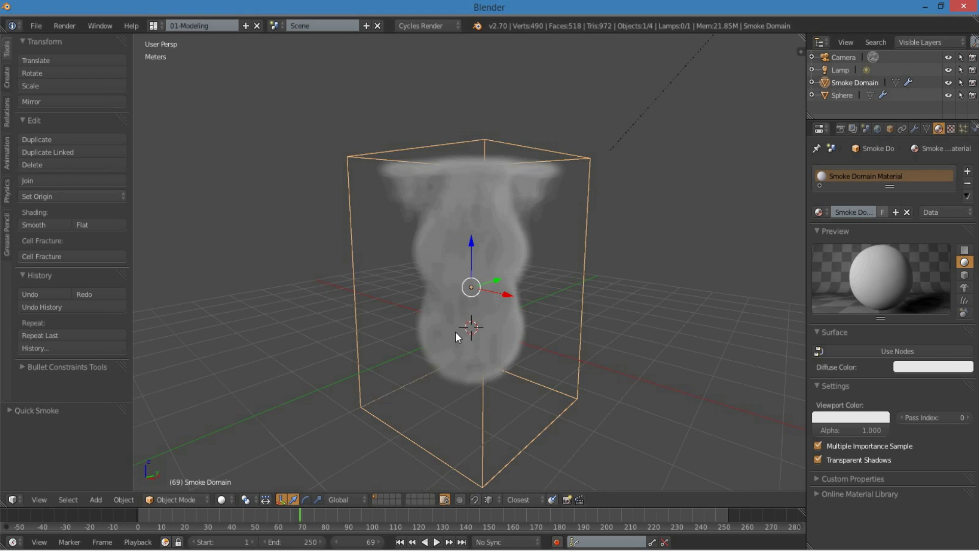
middle_drag(405, 330, 437, 331)
- Set the sphere's smoke flow type to Fire + Smoke in its Physics settings
right_click(481, 307)
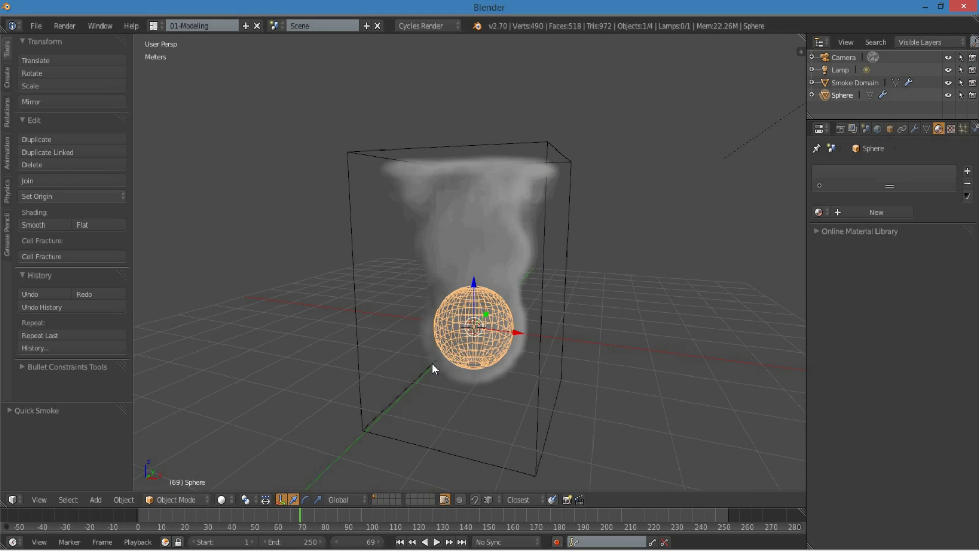
click(974, 130)
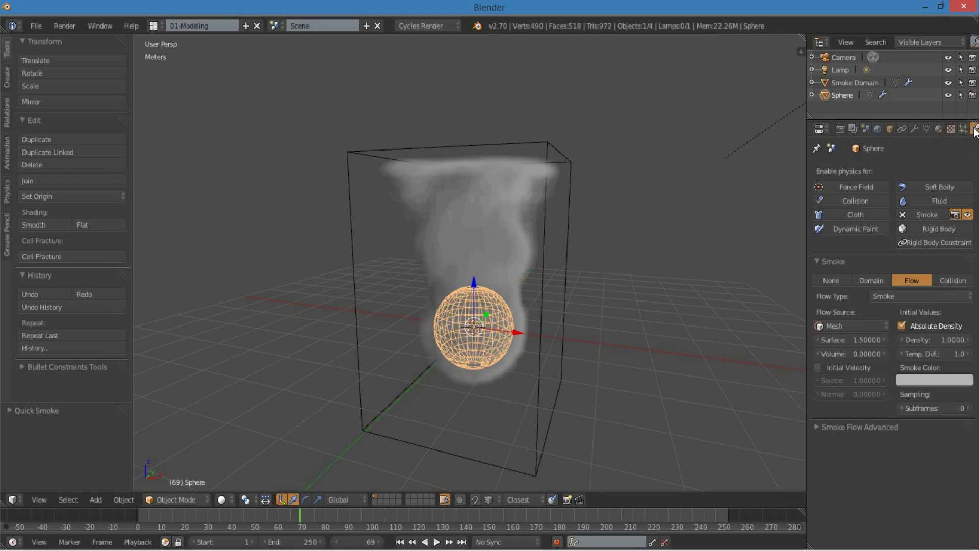
click(912, 296)
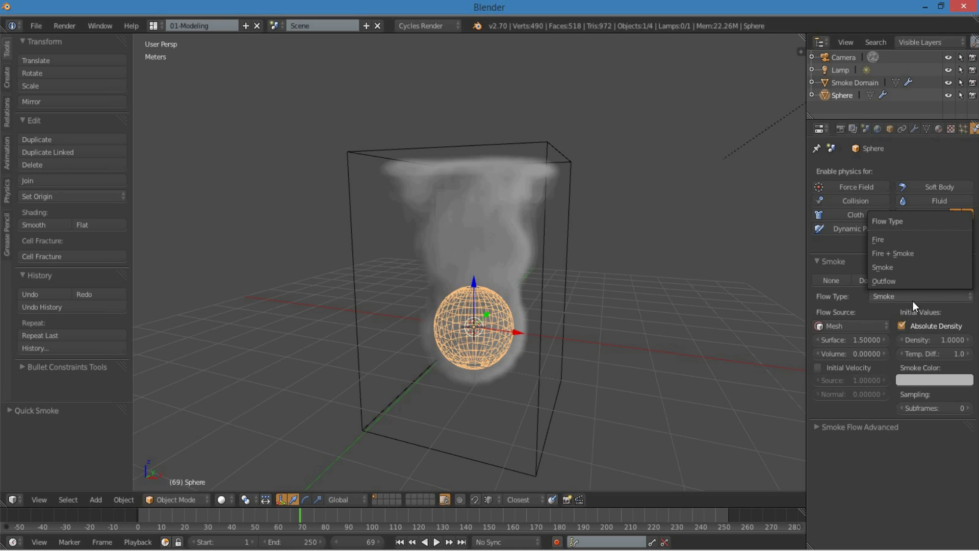
click(898, 253)
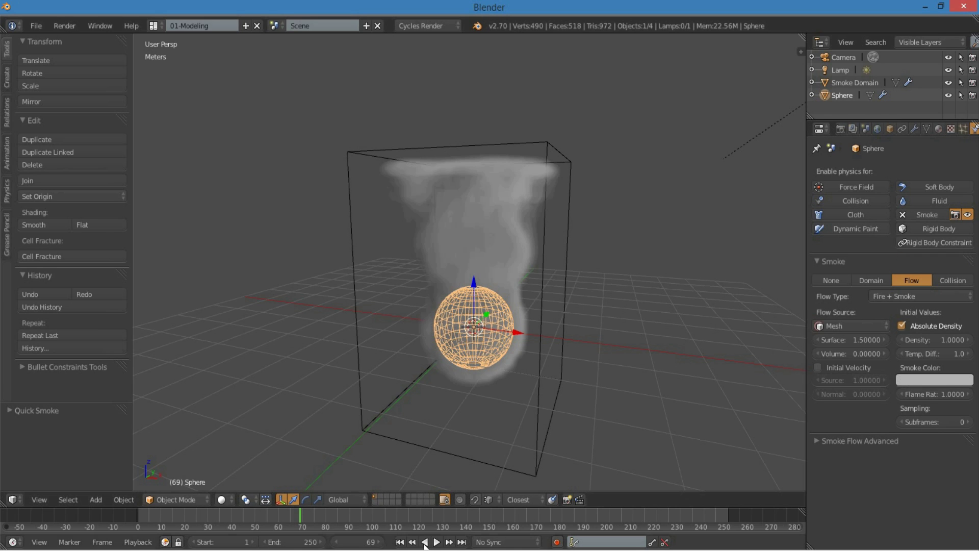
- Rewind and replay the simulation to watch the flames form around the sphere
click(400, 542)
click(425, 542)
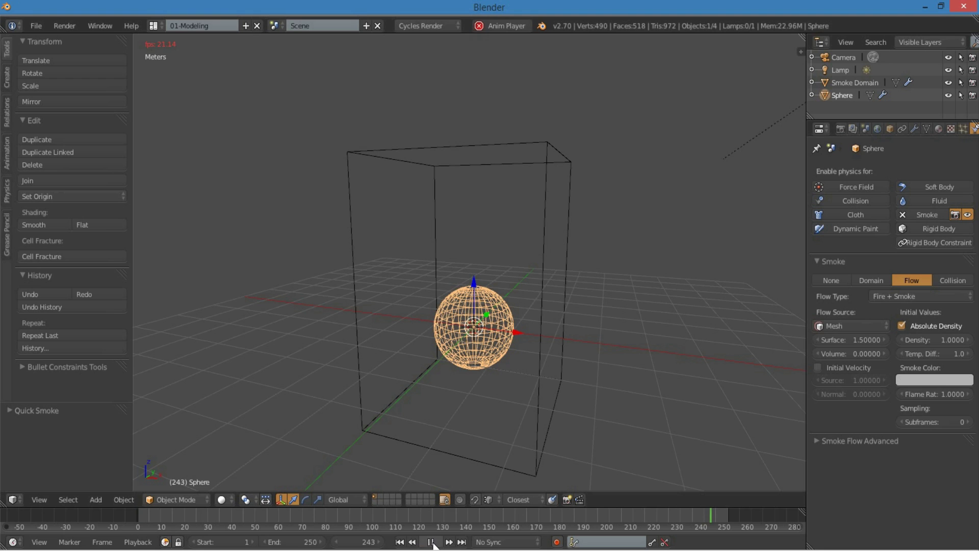
click(432, 543)
click(436, 543)
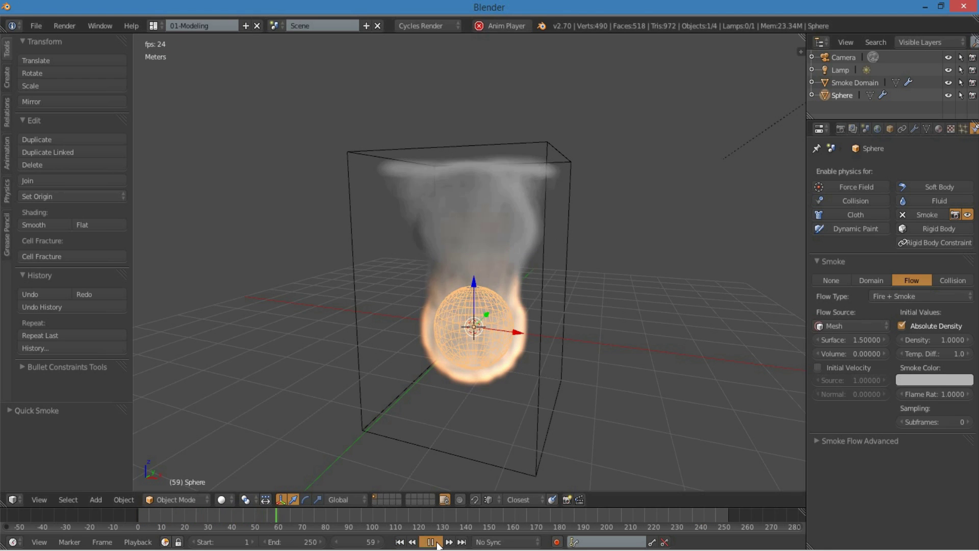
click(432, 542)
middle_drag(542, 407, 561, 405)
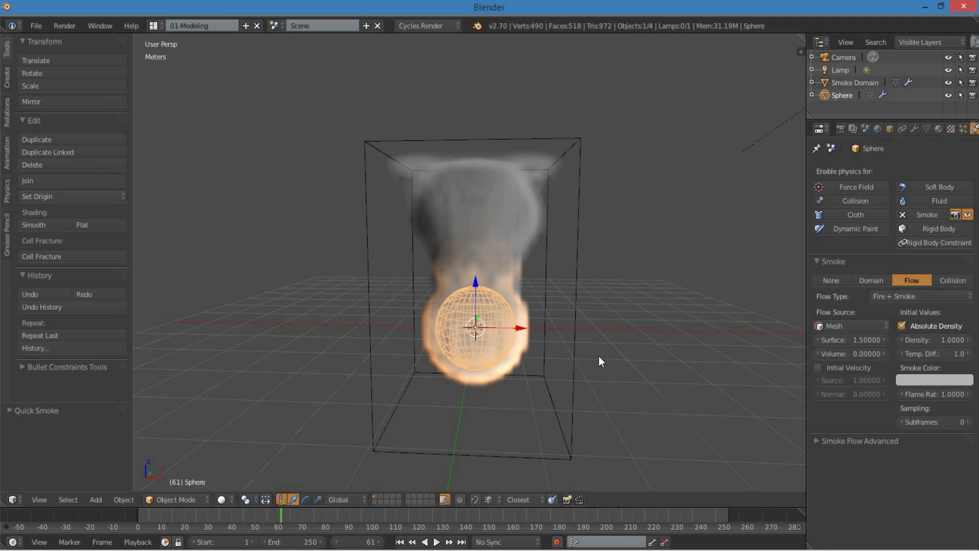
- Scale the smoke domain up by 2 and move the sphere lower inside it
right_click(576, 326)
text(s: 32)
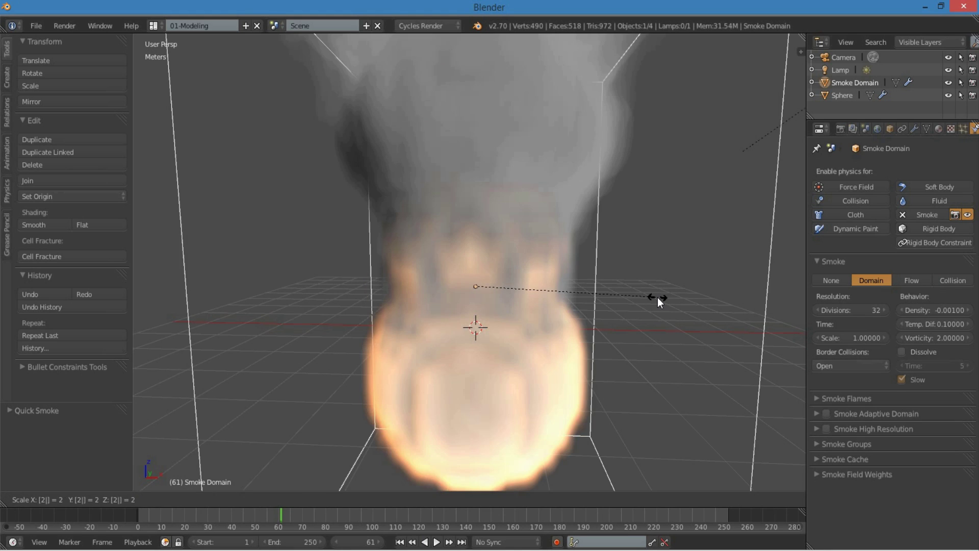
key(Return)
scroll(657, 298, down, 3)
right_click(510, 348)
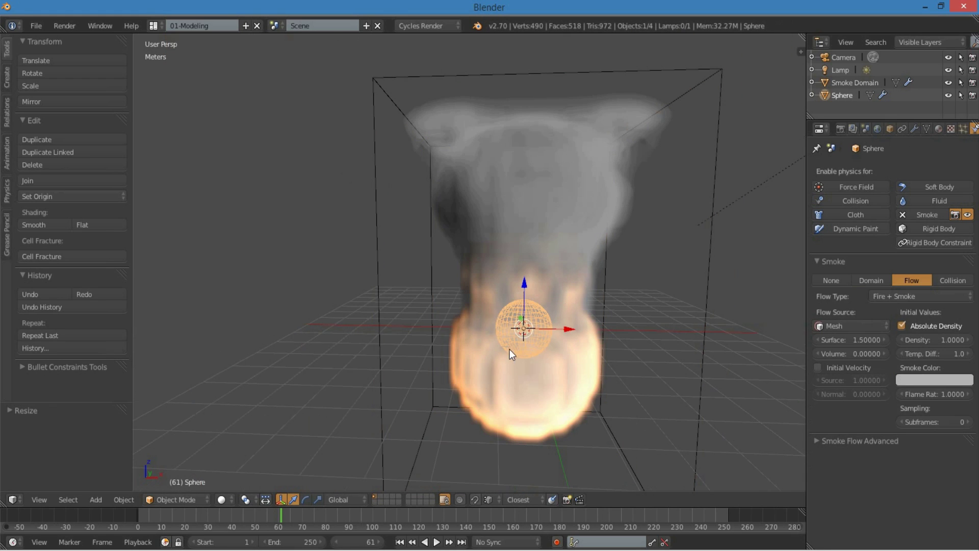
drag(524, 288, 528, 323)
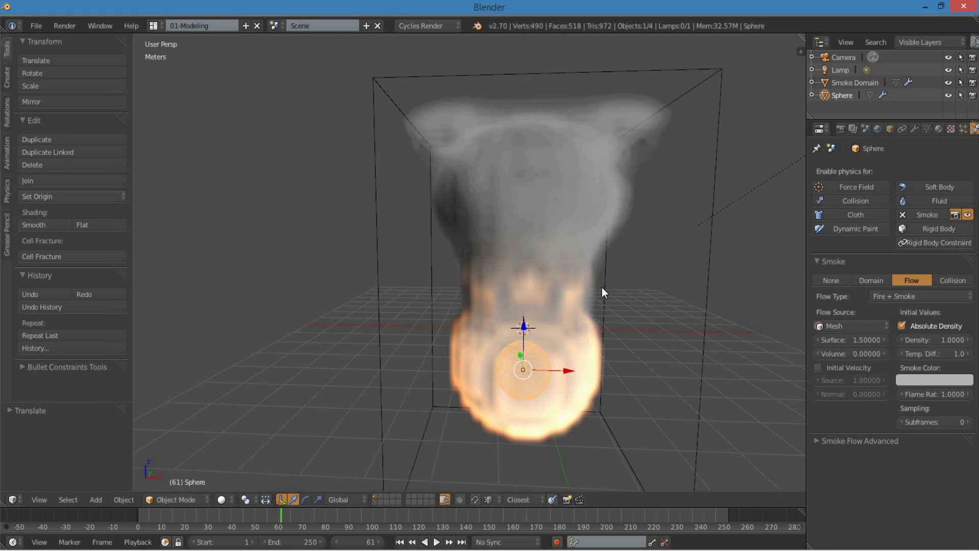
- Raise the domain resolution divisions to 96 and replay the simulation
right_click(641, 333)
click(839, 311)
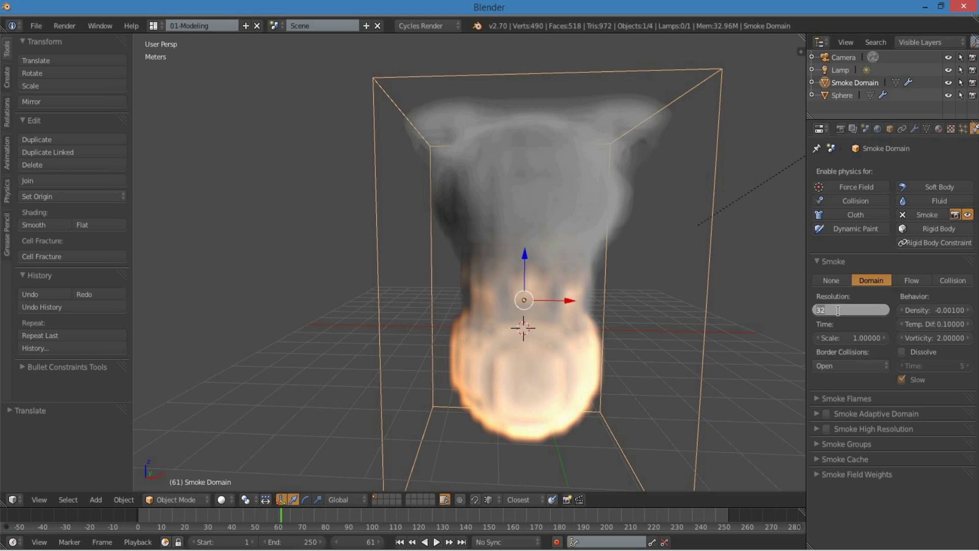
text(96)
key(Return)
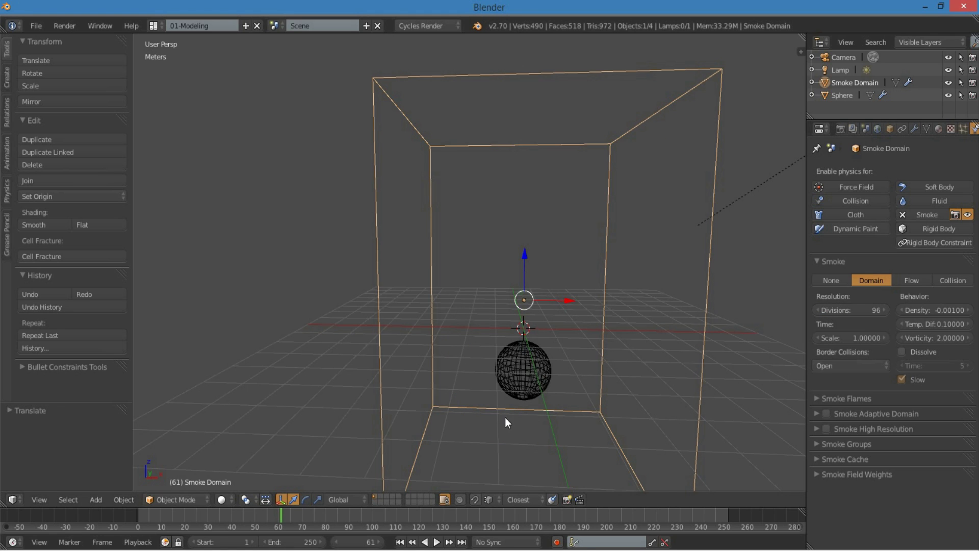
shift+middle_drag(504, 417, 476, 393)
click(438, 543)
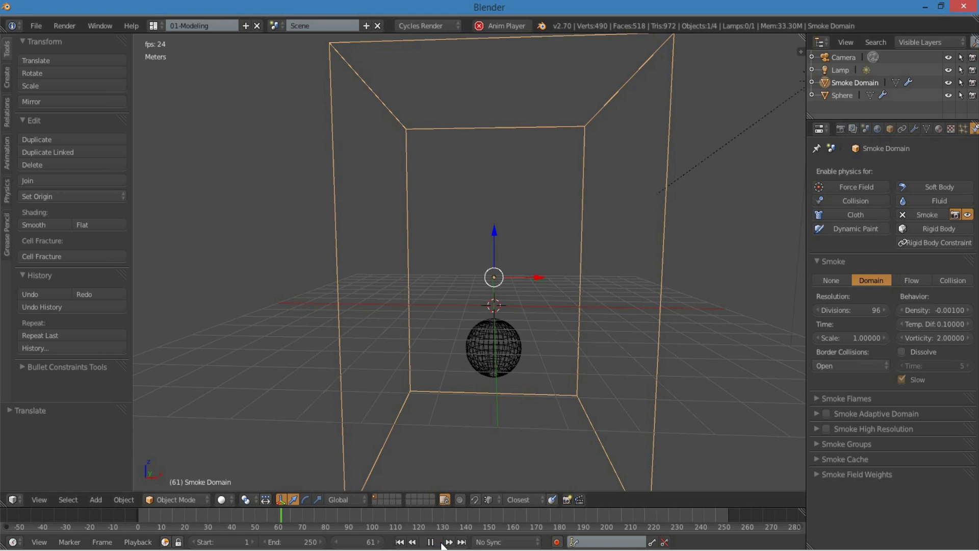
click(399, 541)
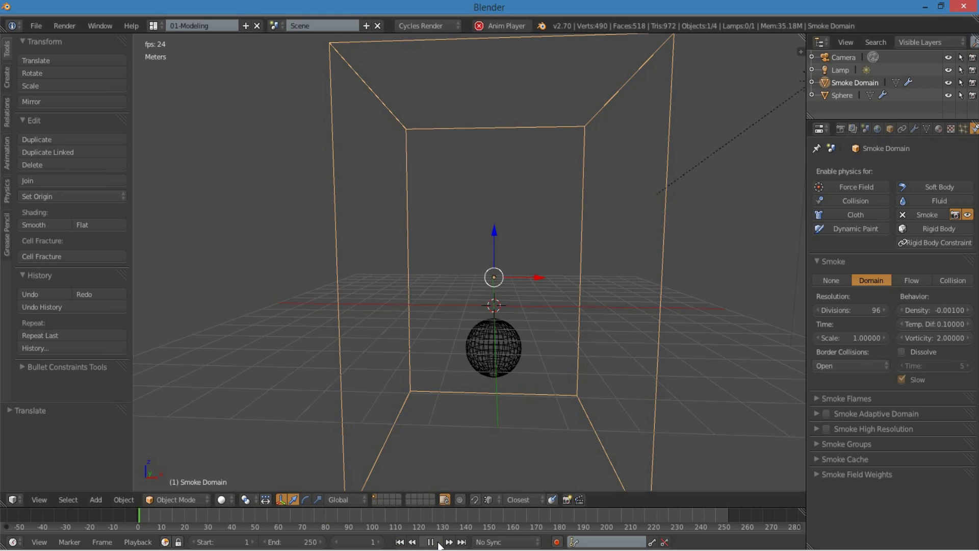
click(437, 543)
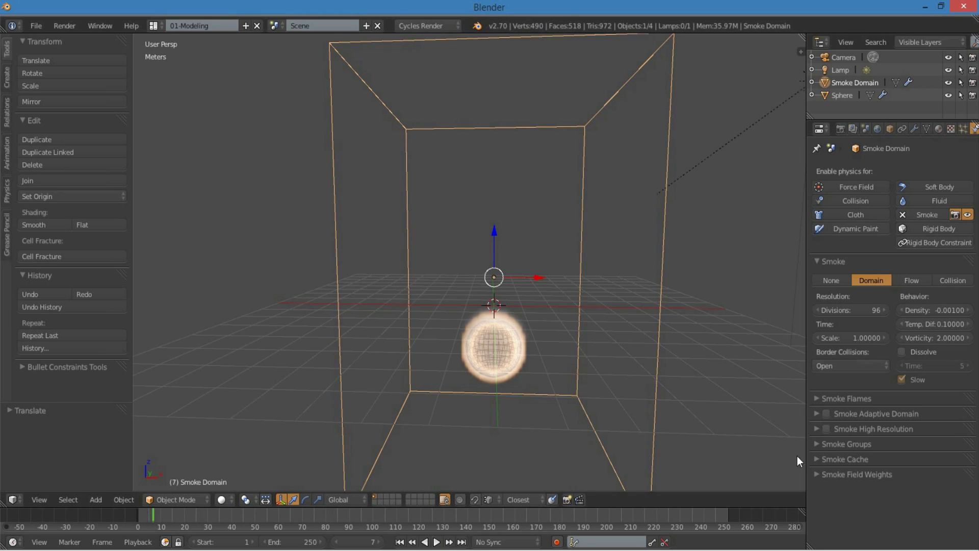
- Enable Adaptive Domain and replay the simulation to inspect the smoke
click(827, 413)
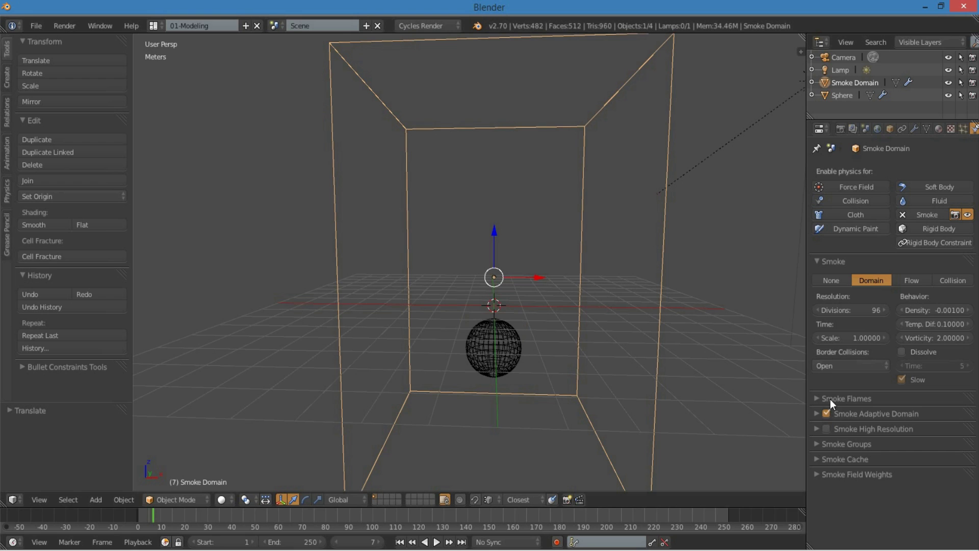
click(400, 542)
click(437, 542)
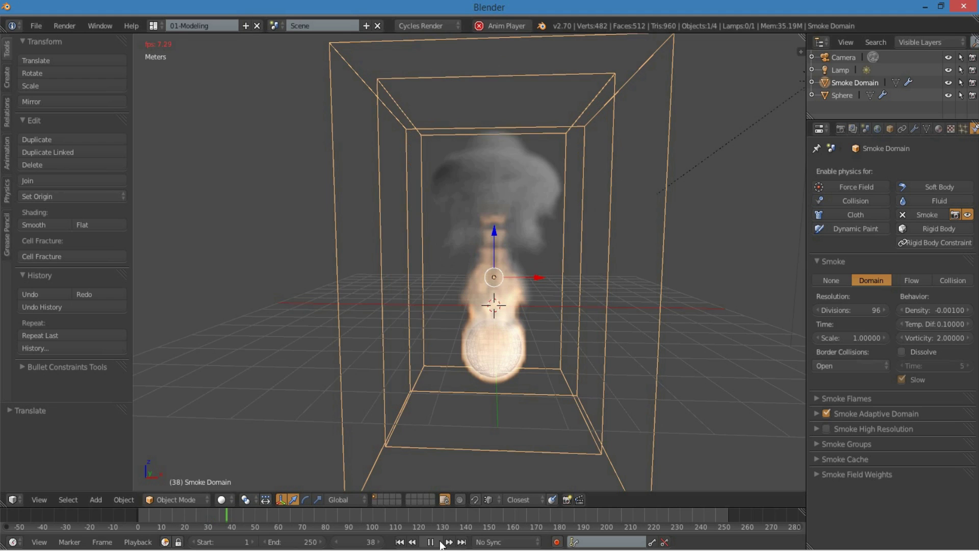
click(430, 542)
middle_drag(515, 429, 562, 393)
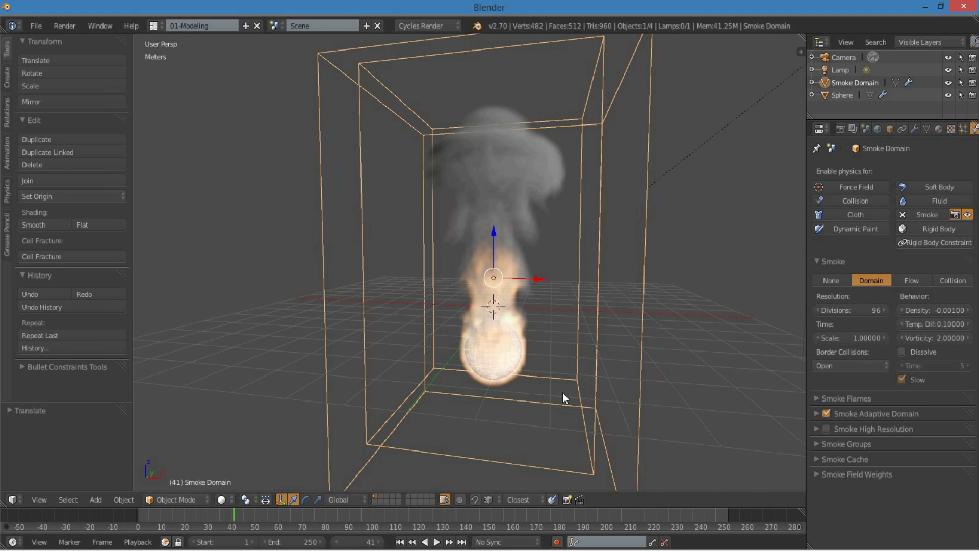
- Switch to the Materials layout and show the angled 3D view in Rendered shading
click(156, 24)
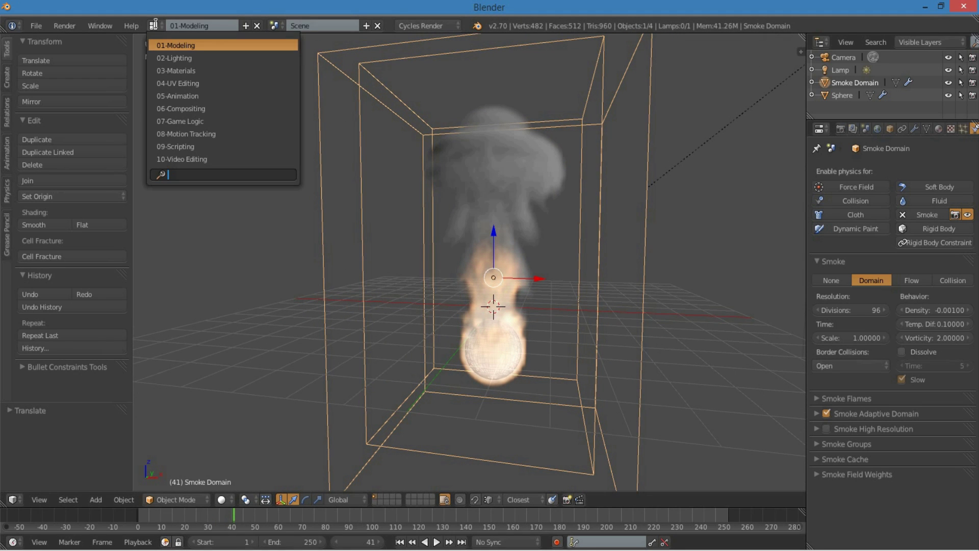
click(200, 71)
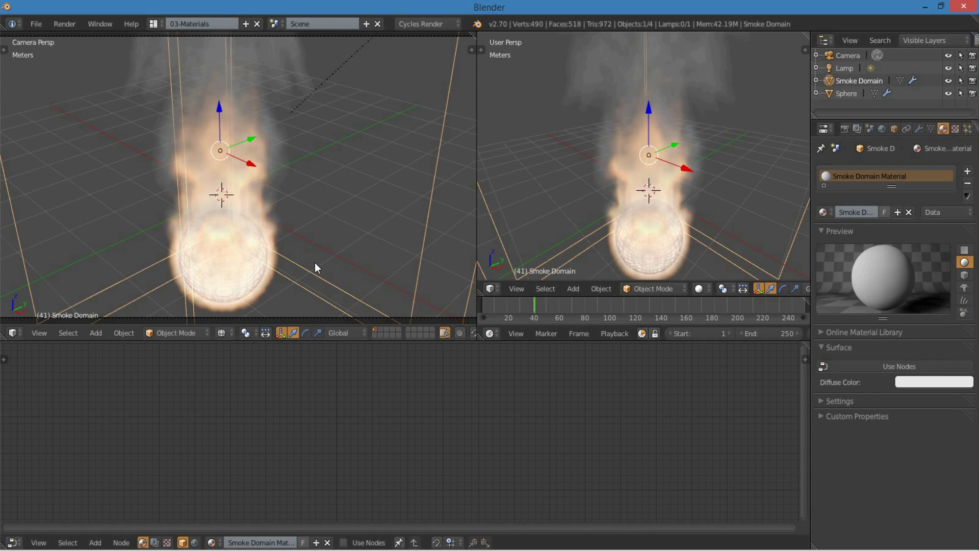
key(KP_1)
scroll(301, 276, down, 3)
mouse_move(295, 289)
middle_down()
mouse_move(250, 236)
mouse_move(229, 301)
middle_up()
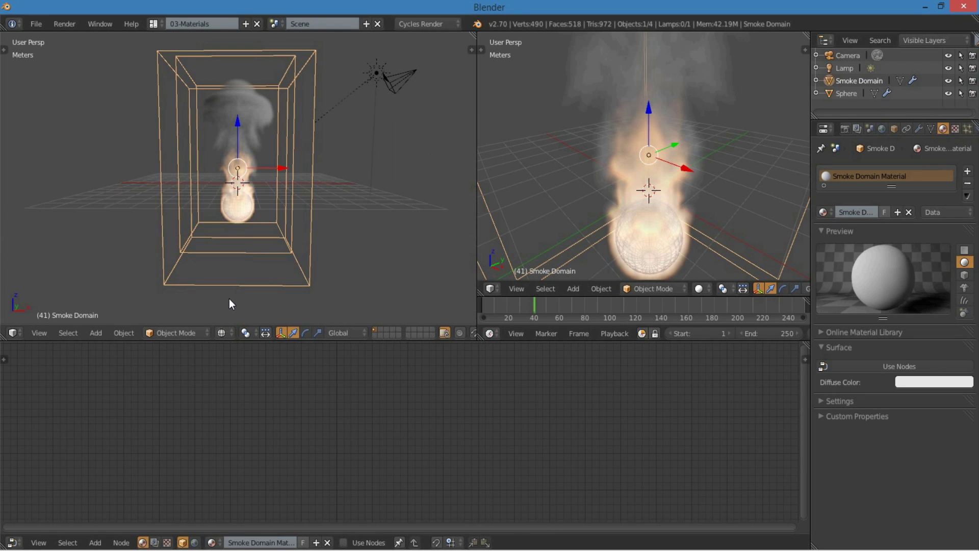
click(222, 332)
click(243, 249)
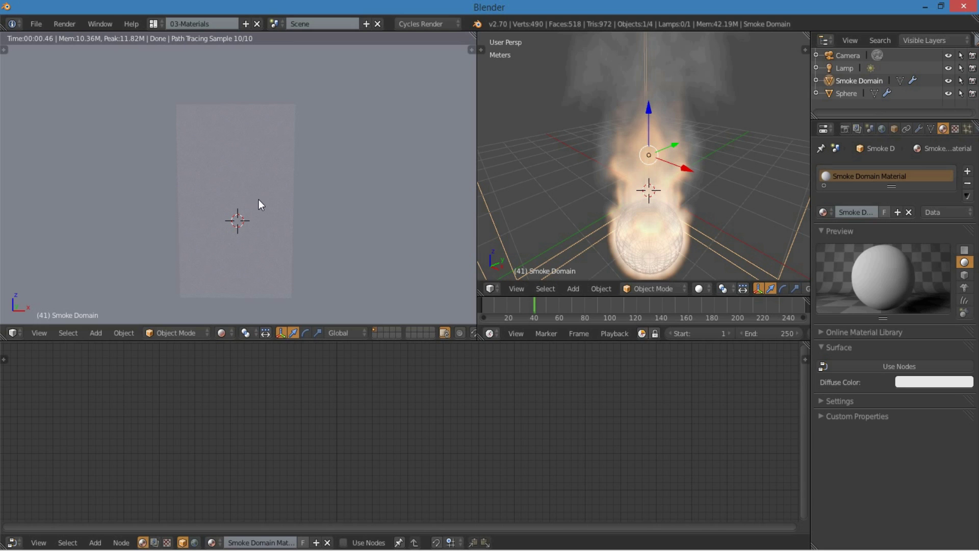
- Set the world background colour to black
click(882, 129)
click(912, 347)
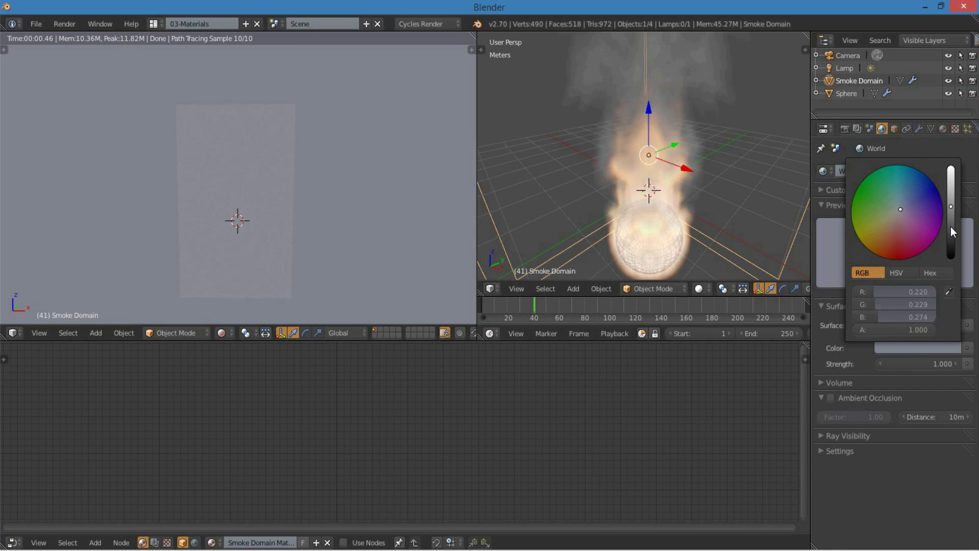
drag(950, 233, 951, 259)
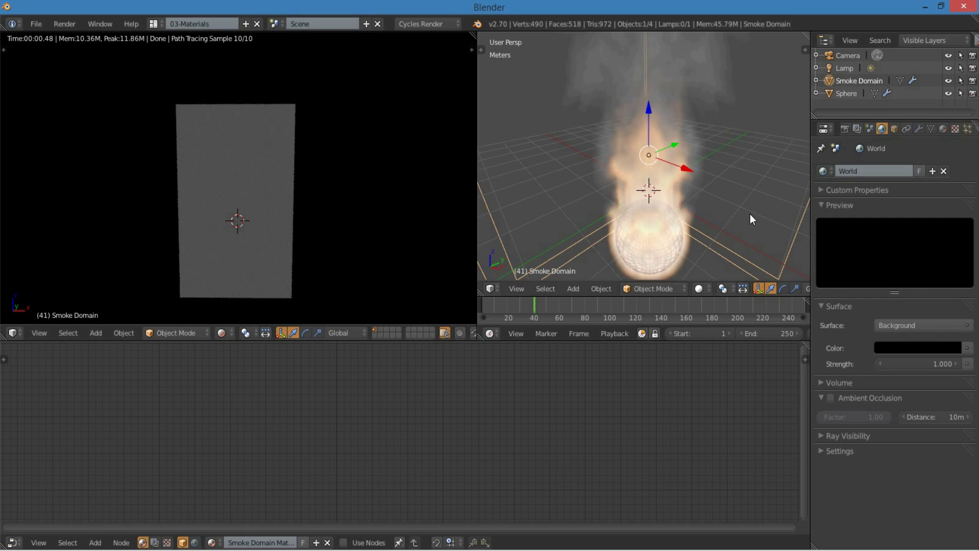
scroll(750, 213, down, 2)
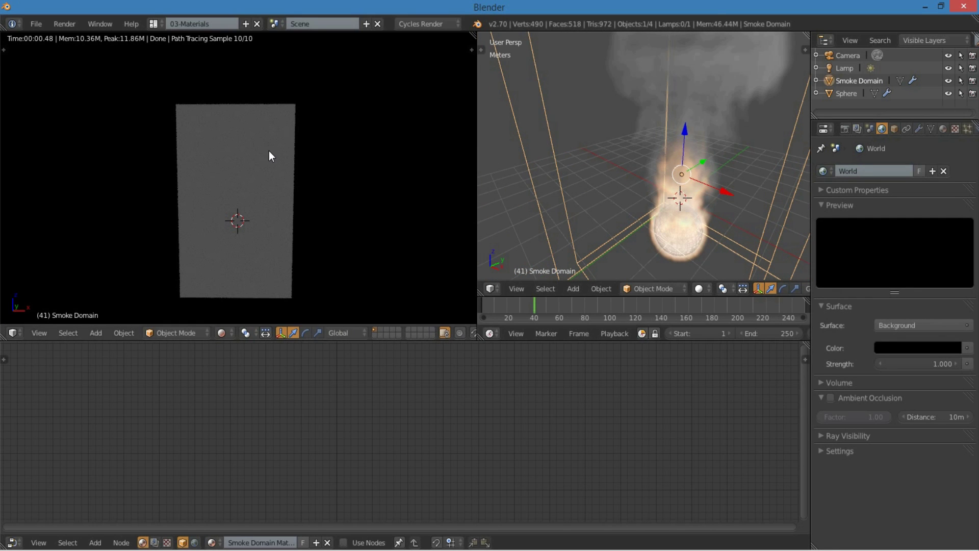
click(948, 128)
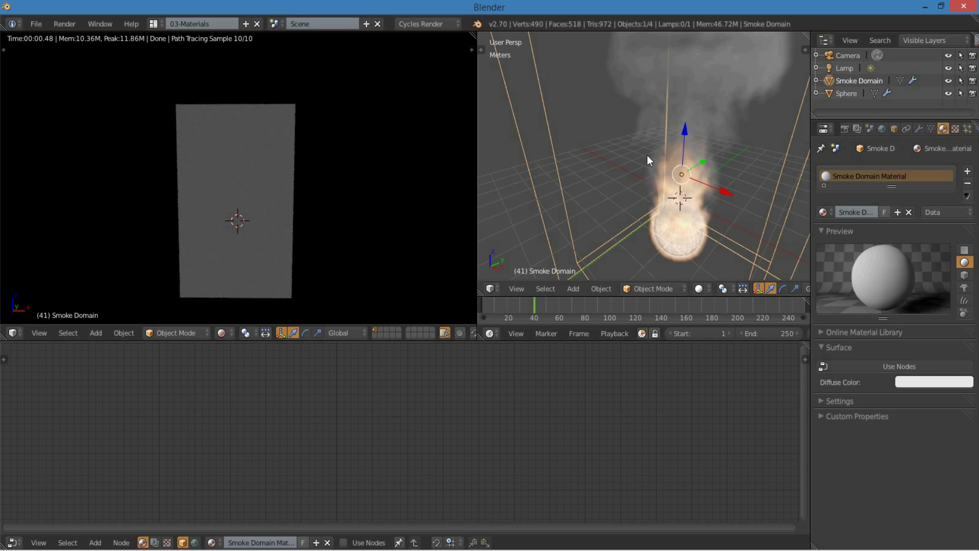
- Enable nodes on the Smoke Domain Material and delete the Diffuse BSDF
click(867, 368)
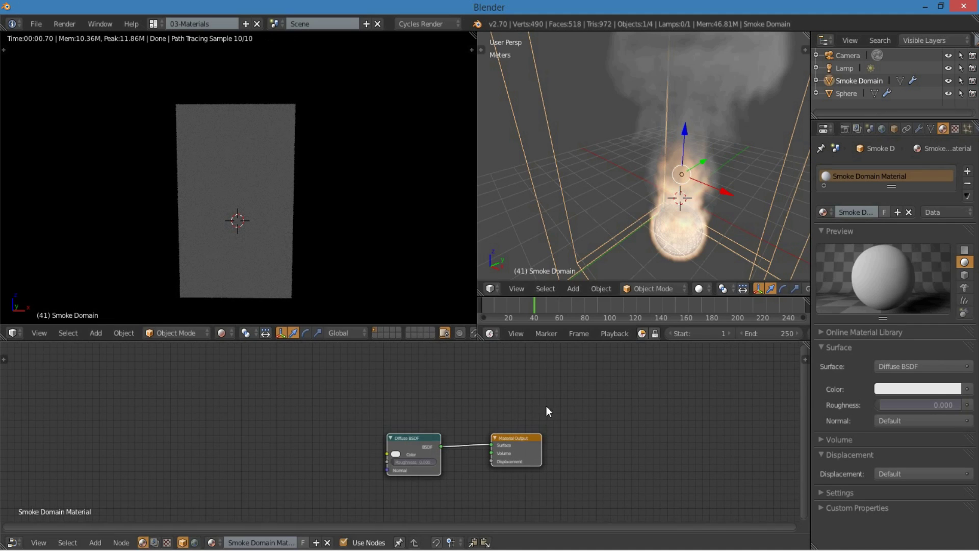
middle_drag(483, 473, 565, 468)
scroll(568, 482, up, 2)
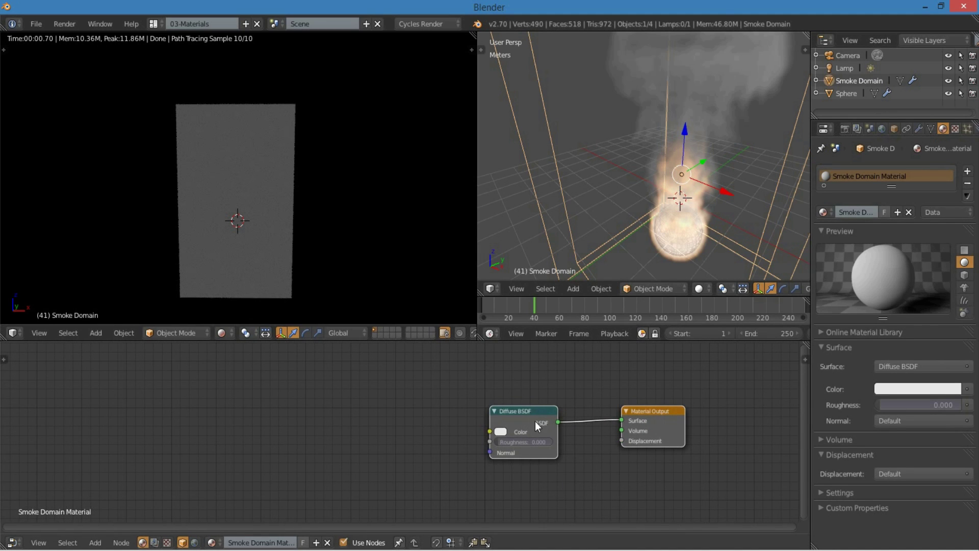
drag(520, 410, 460, 426)
middle_drag(326, 197, 267, 220)
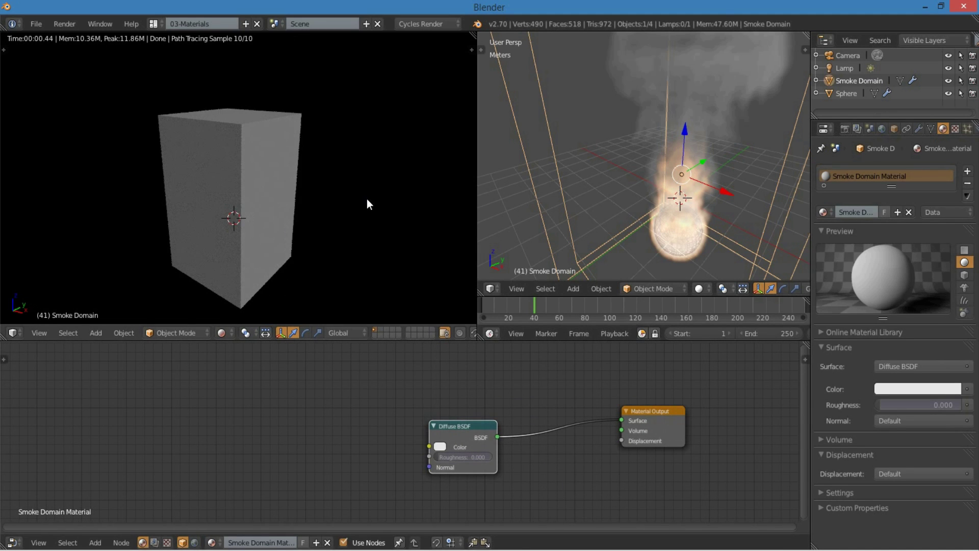
drag(450, 430, 428, 415)
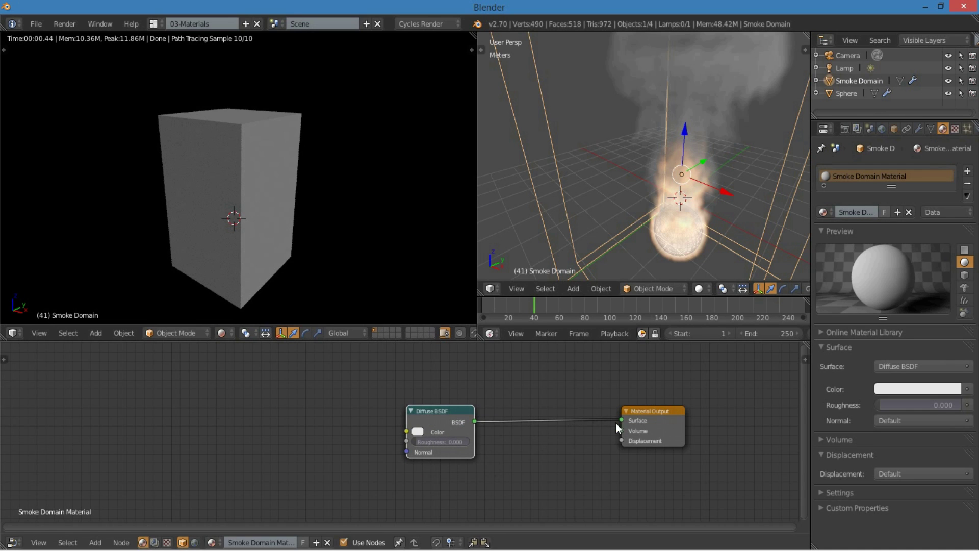
drag(619, 419, 431, 414)
key(x)
- Add a Volume Scatter node linked to the Material Output's Volume input
key(shift+a)
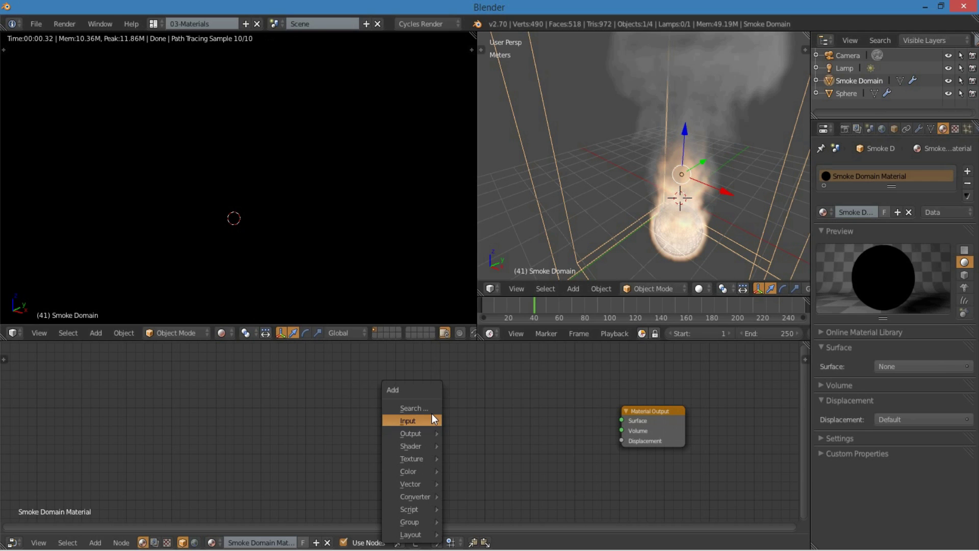
mouse_move(418, 443)
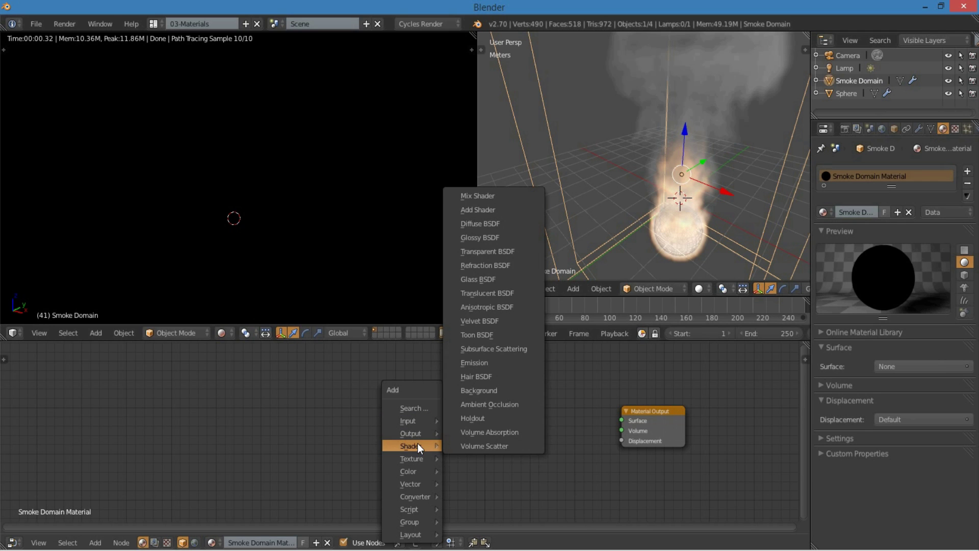
click(501, 445)
click(423, 402)
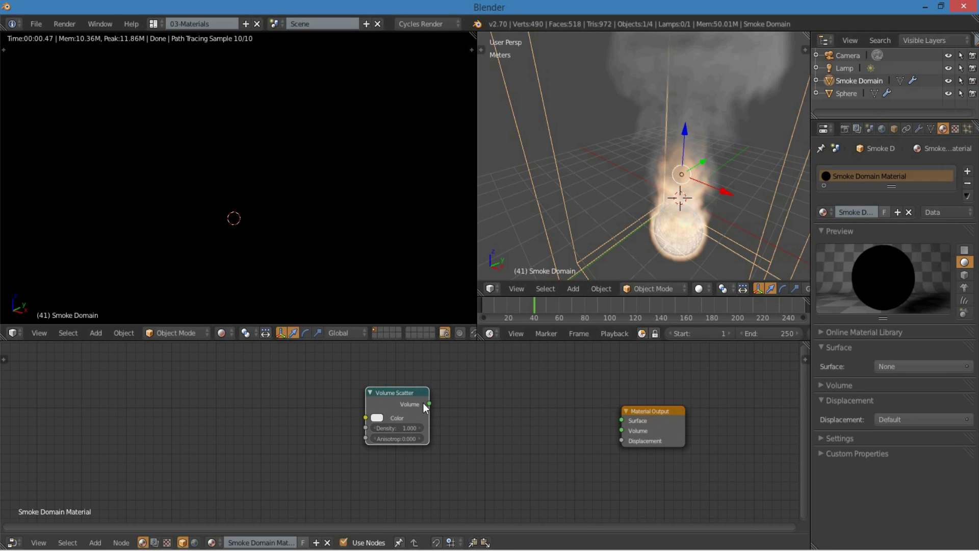
drag(430, 403, 626, 428)
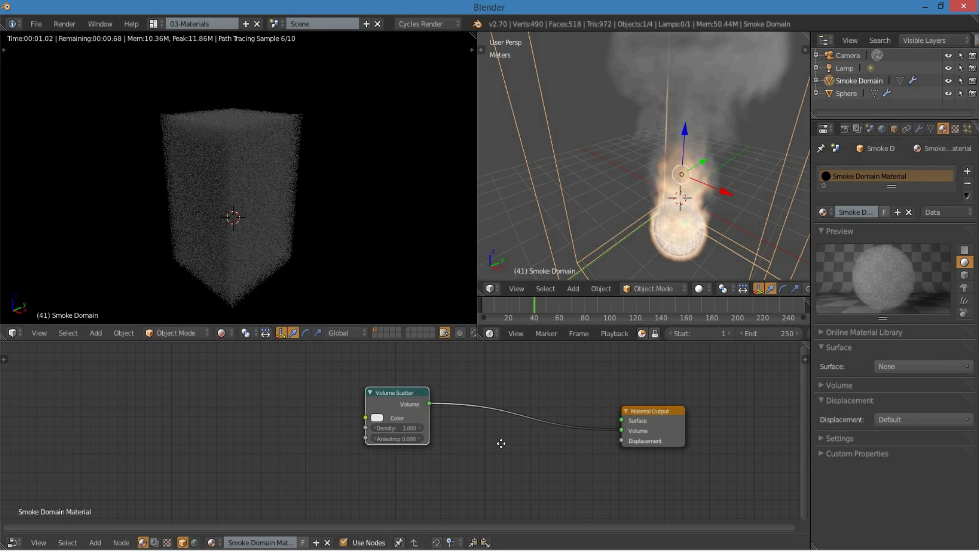
ctrl+scroll(459, 415, left, 2)
drag(415, 387, 401, 408)
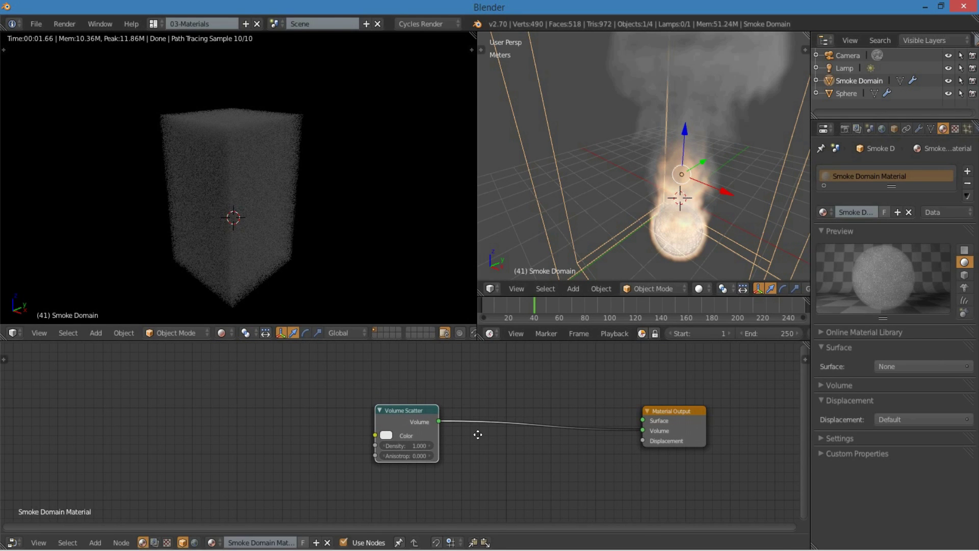
middle_drag(477, 433, 482, 418)
- Add Volume Absorption and combine it with Volume Scatter through an Add Shader
key(shift+a)
mouse_move(482, 446)
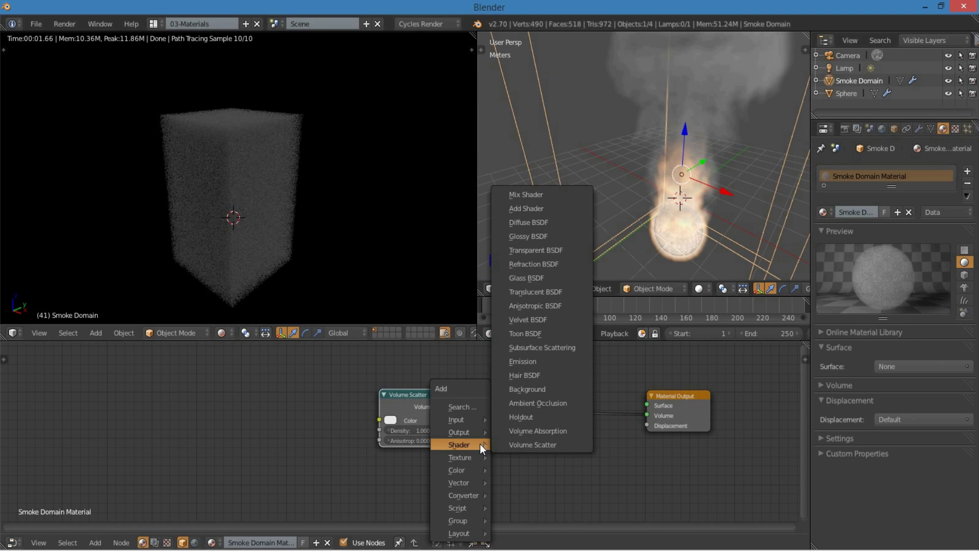
click(574, 430)
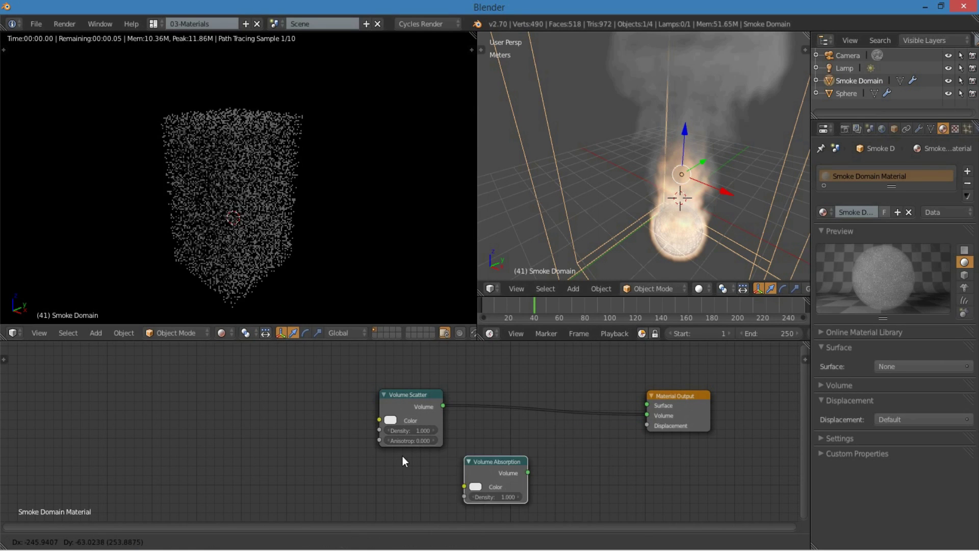
click(378, 453)
key(shift+a)
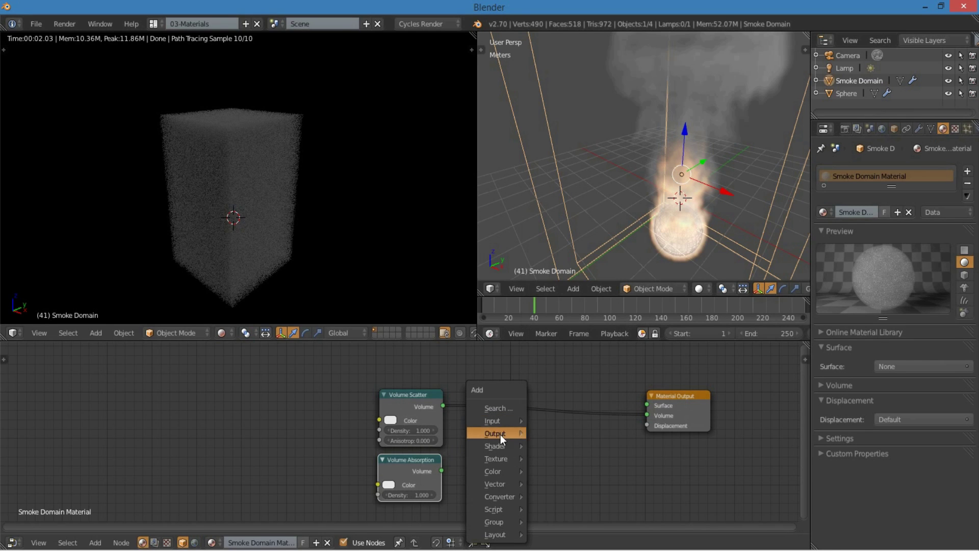
key(c)
mouse_move(499, 443)
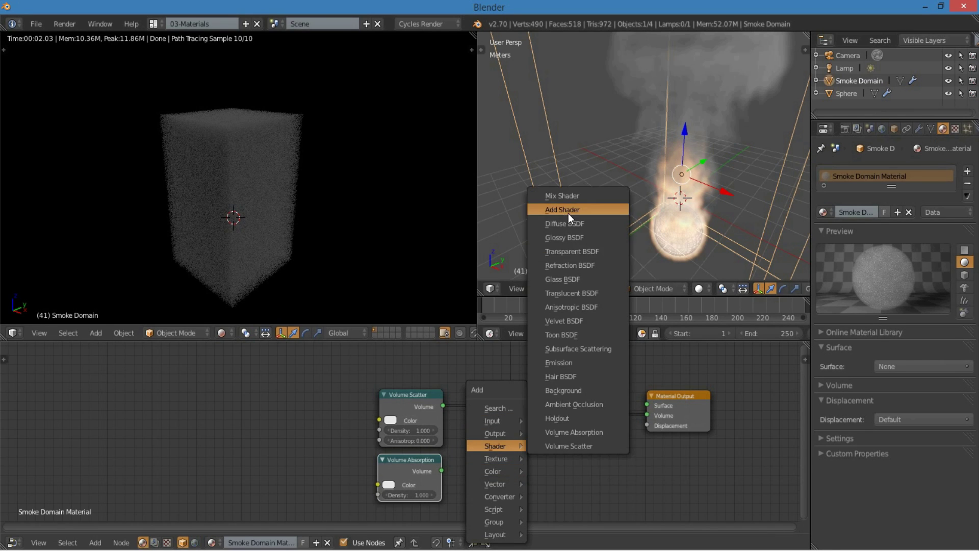
click(568, 213)
click(498, 387)
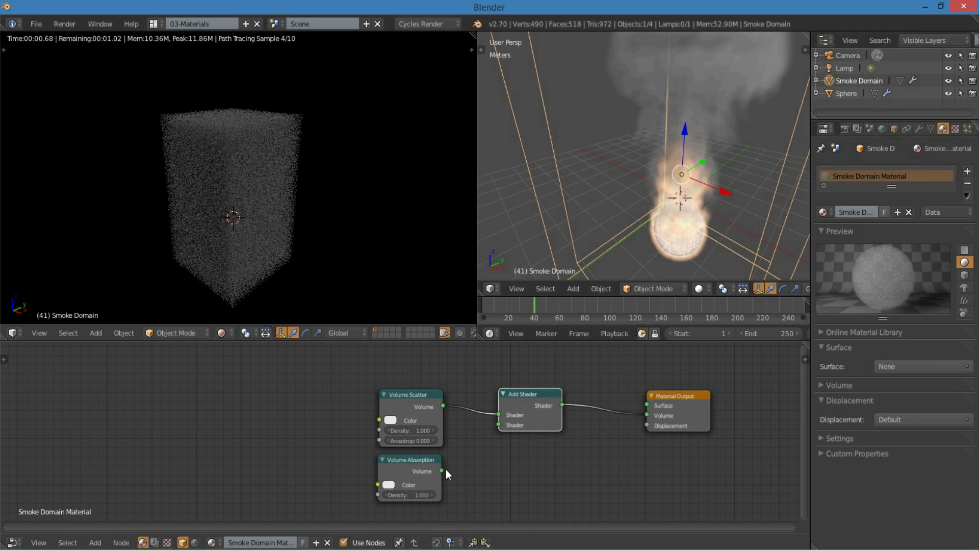
drag(443, 471, 503, 424)
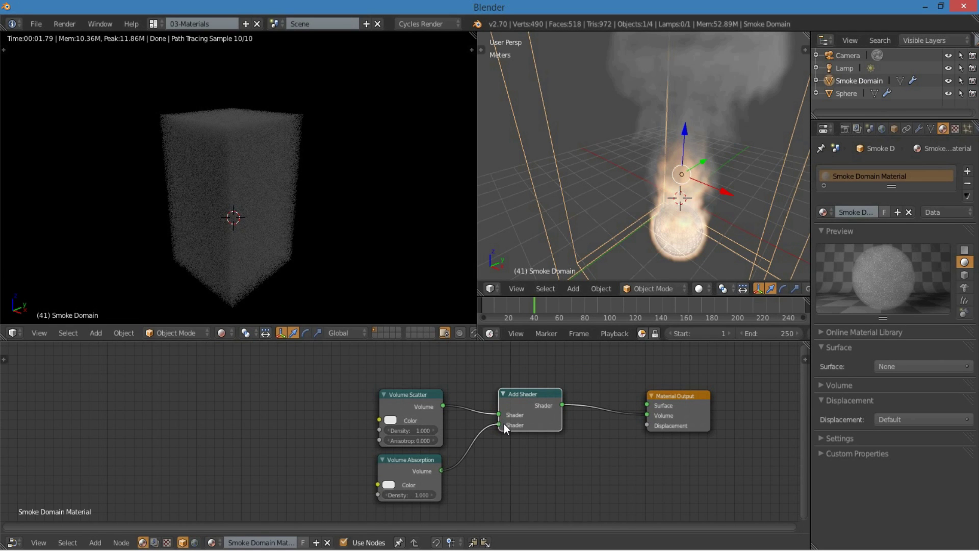
- Tidy the layout of the Volume Scatter, Volume Absorption and Add Shader nodes
middle_drag(573, 461, 592, 469)
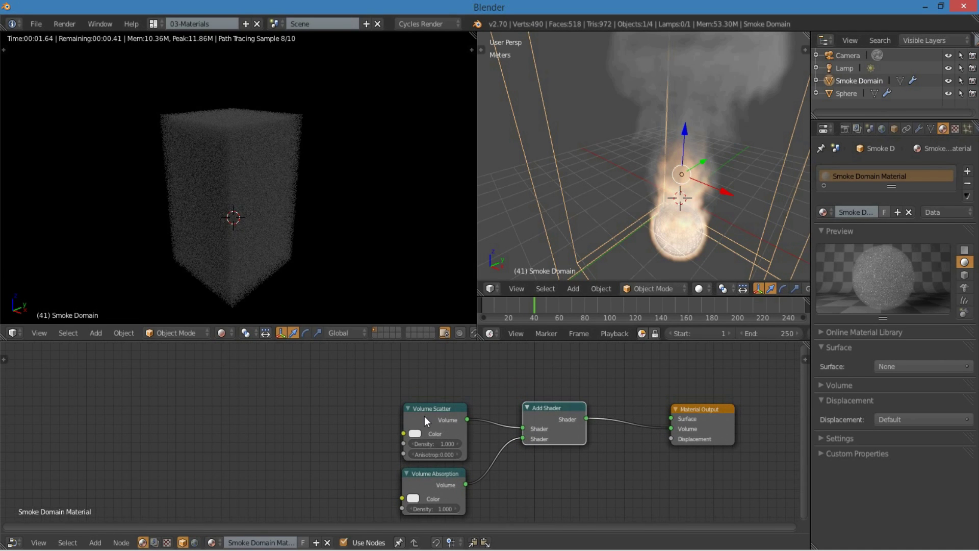
drag(424, 416, 347, 400)
drag(403, 470, 328, 452)
drag(526, 423, 468, 431)
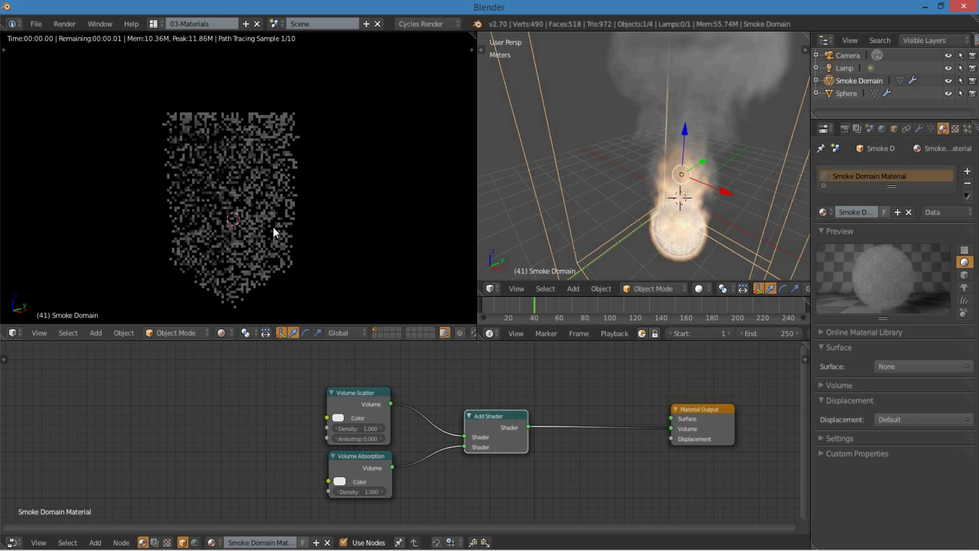
scroll(705, 201, down, 4)
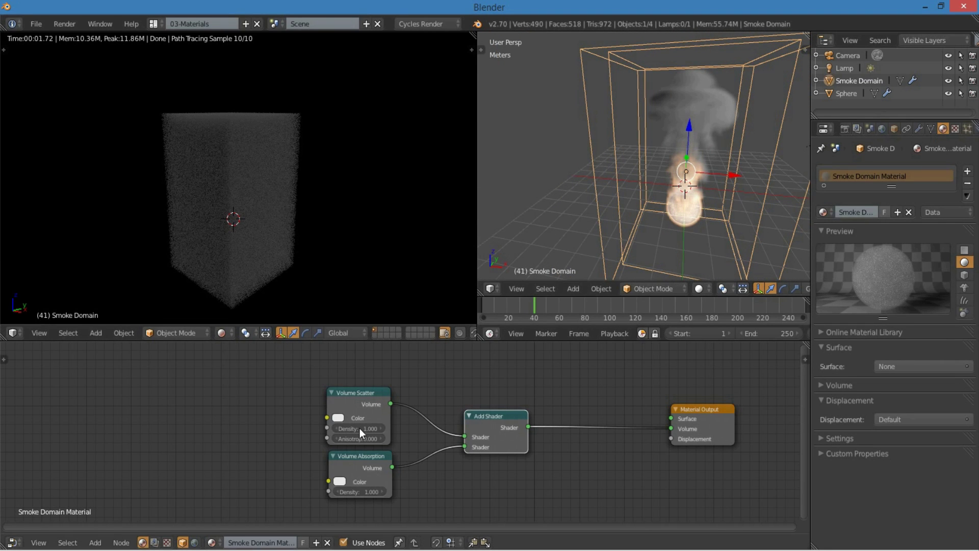
middle_drag(238, 445, 320, 442)
- Add an Attribute node named 'density' left of the volume shaders
key(shift+a)
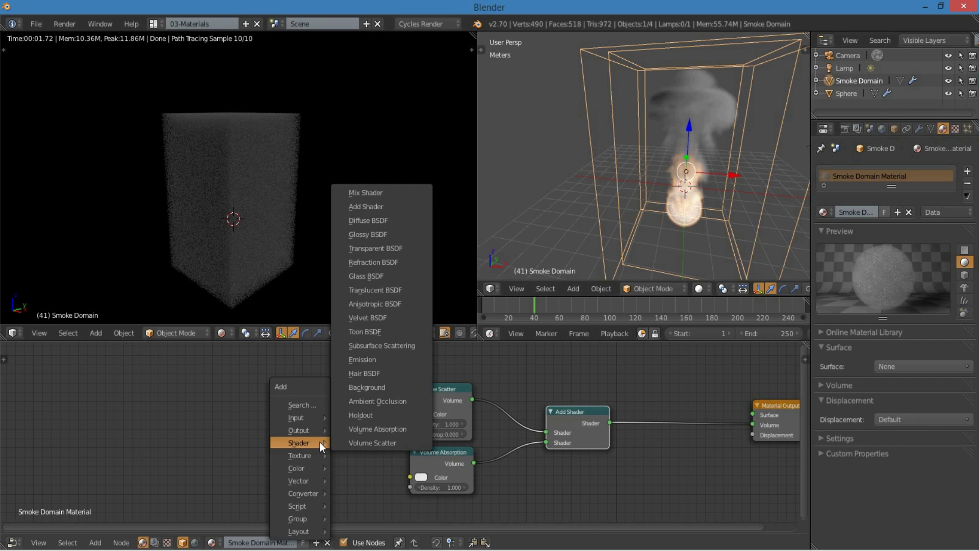
mouse_move(306, 414)
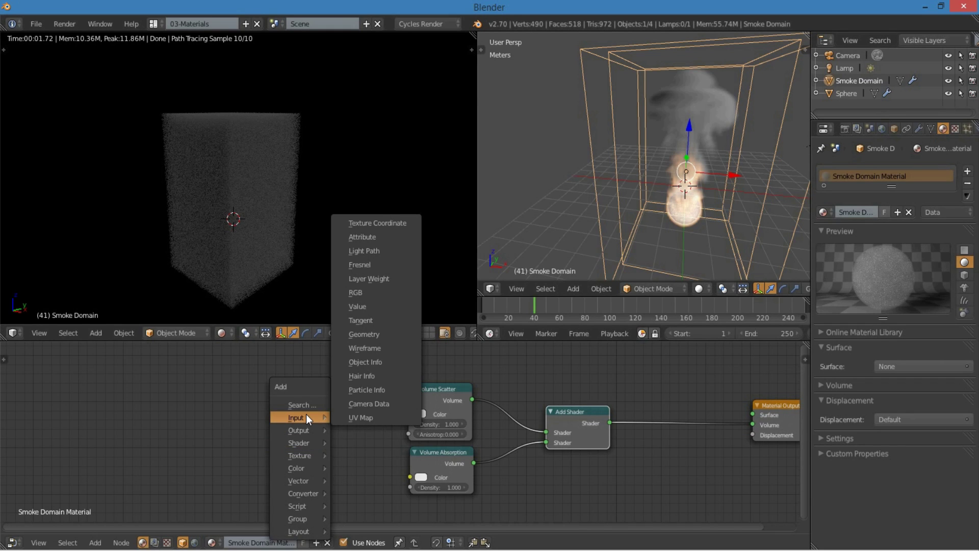
click(378, 237)
click(289, 421)
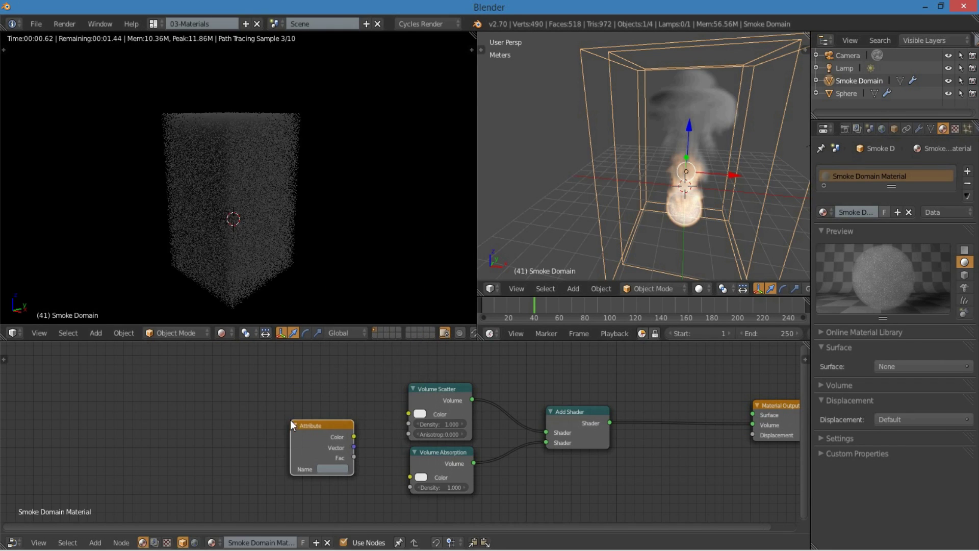
scroll(373, 478, up, 1)
click(329, 465)
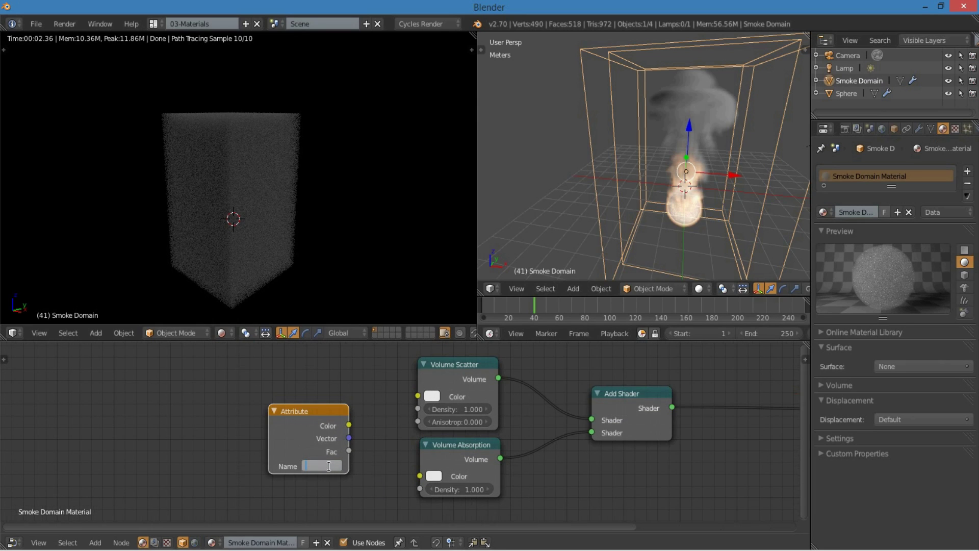
text(density)
key(Return)
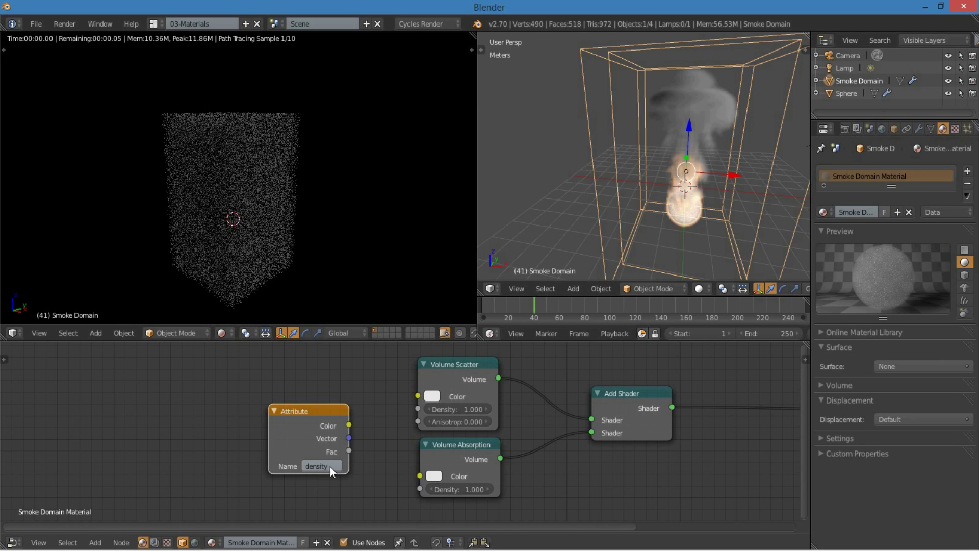
- Link the density Fac output to both Volume Scatter and Volume Absorption Density
drag(350, 451, 418, 409)
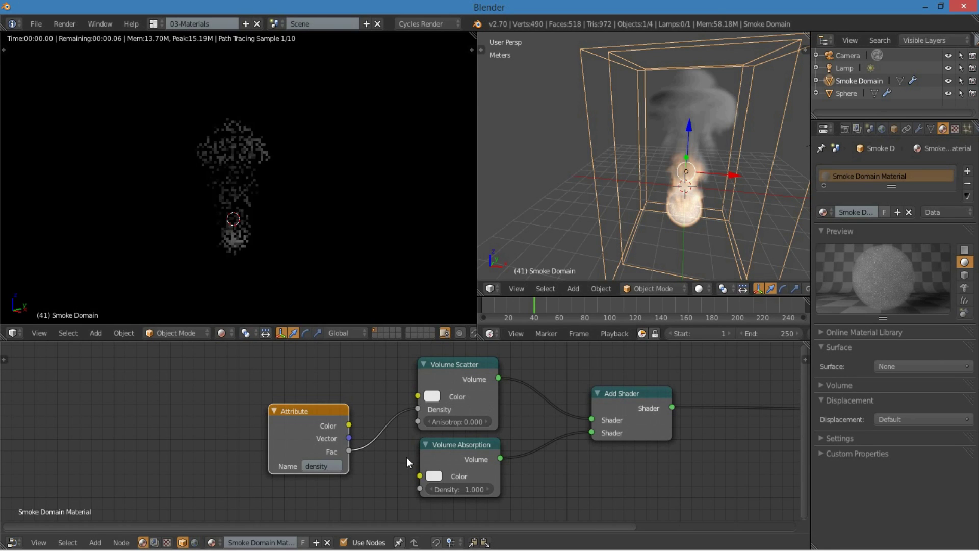
drag(349, 449, 420, 489)
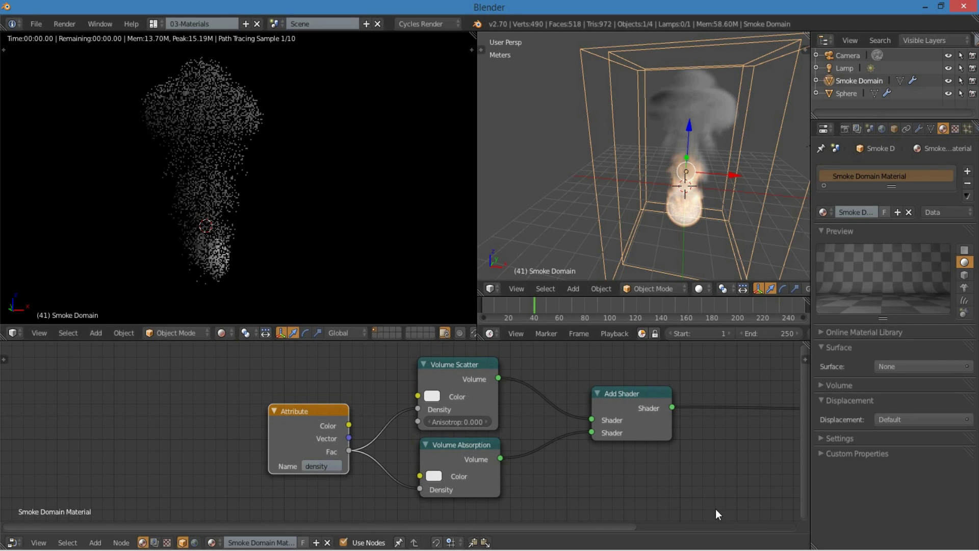
scroll(657, 497, down, 1)
middle_drag(656, 497, 492, 441)
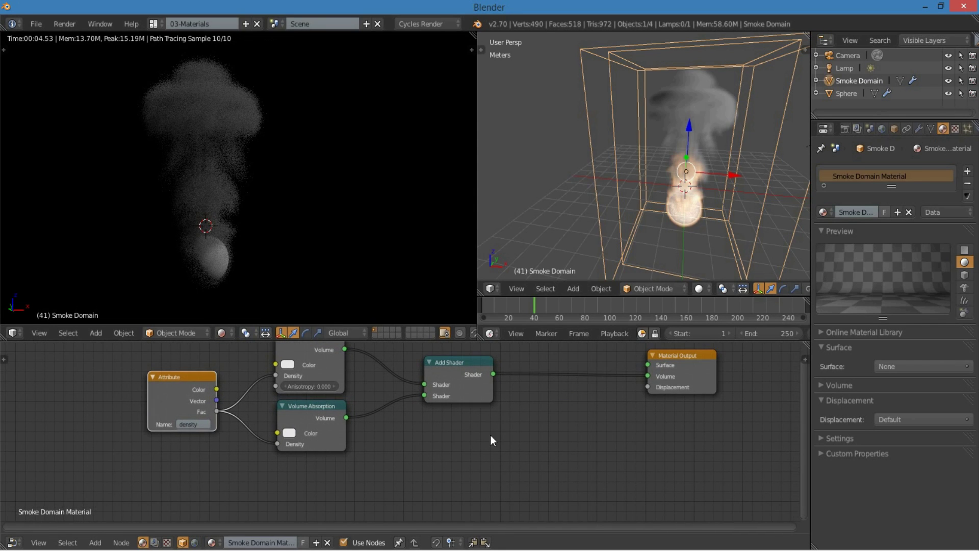
- Insert a duplicate Add Shader before the output and feed an Emission shader into it
right_click(465, 380)
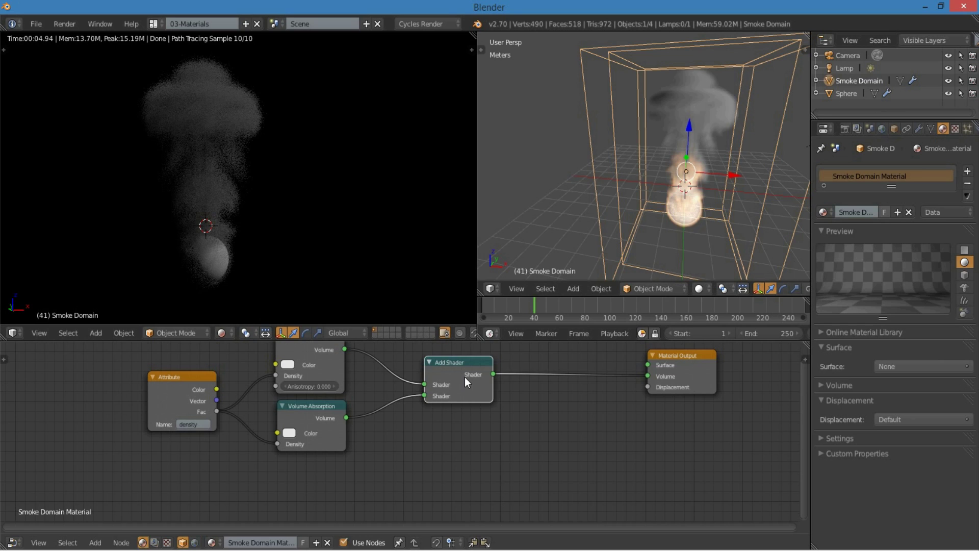
key(shift+d)
click(572, 381)
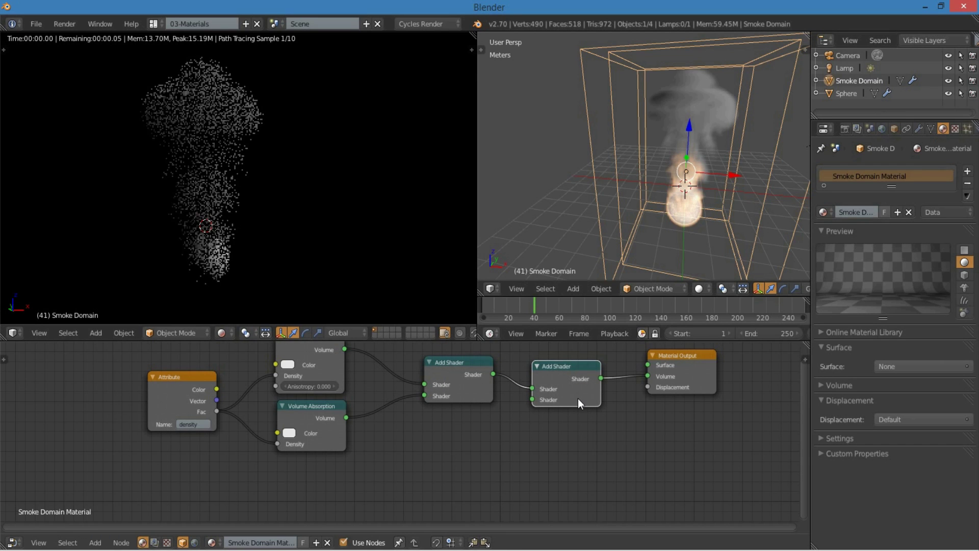
key(shift+a)
mouse_move(440, 472)
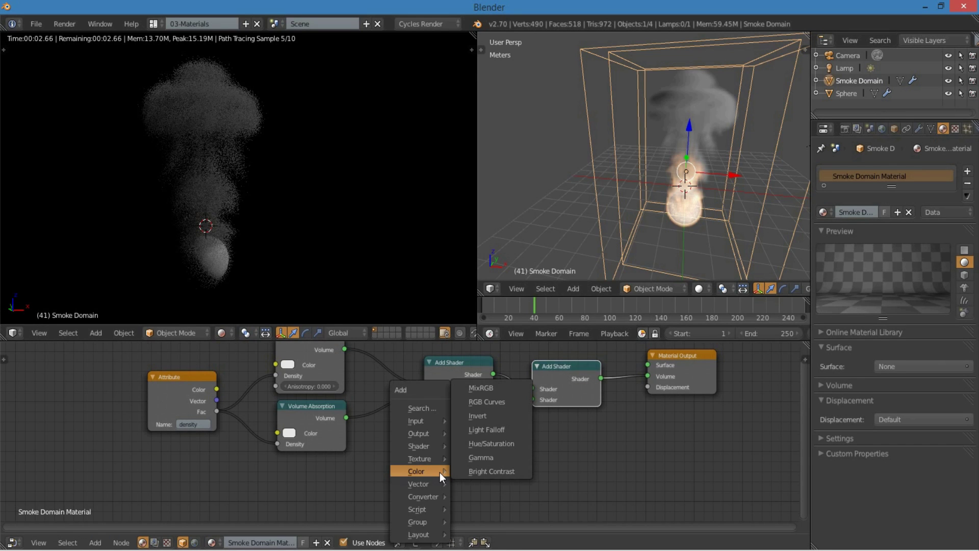
mouse_move(436, 444)
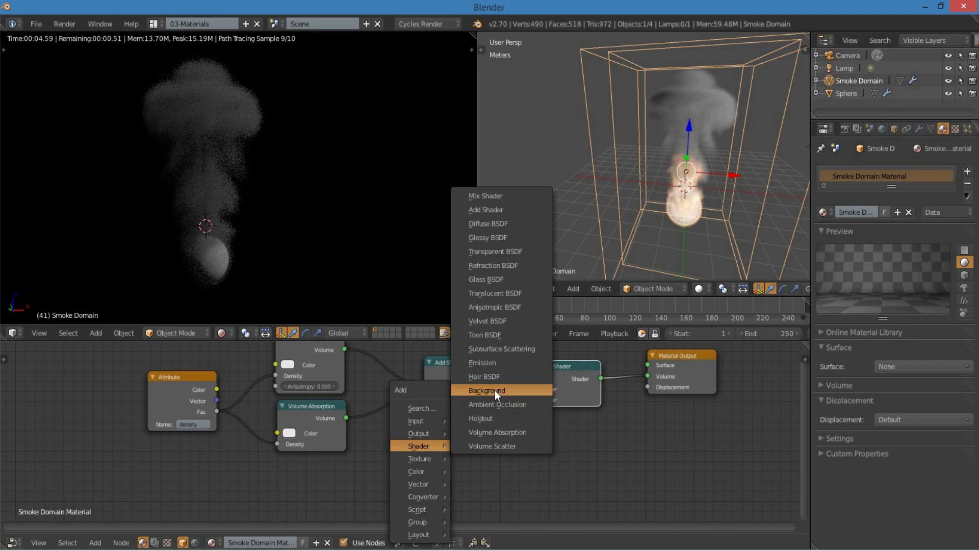
click(502, 359)
click(421, 427)
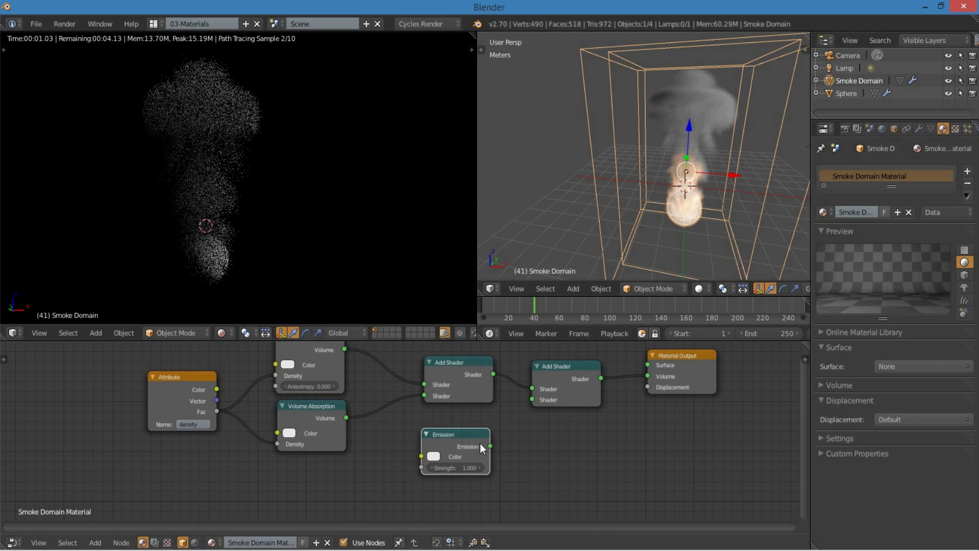
drag(488, 445, 533, 400)
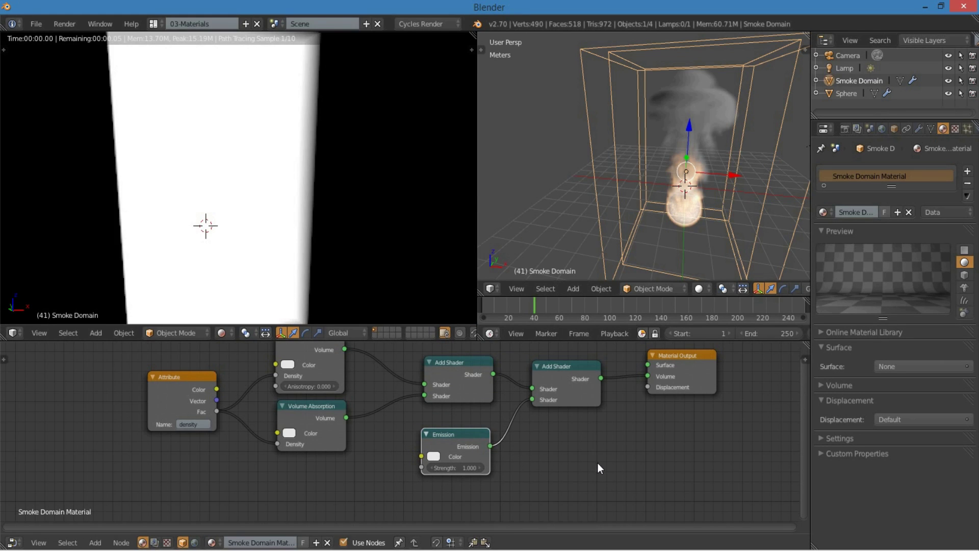
scroll(598, 463, down, 1)
middle_drag(472, 478, 542, 462)
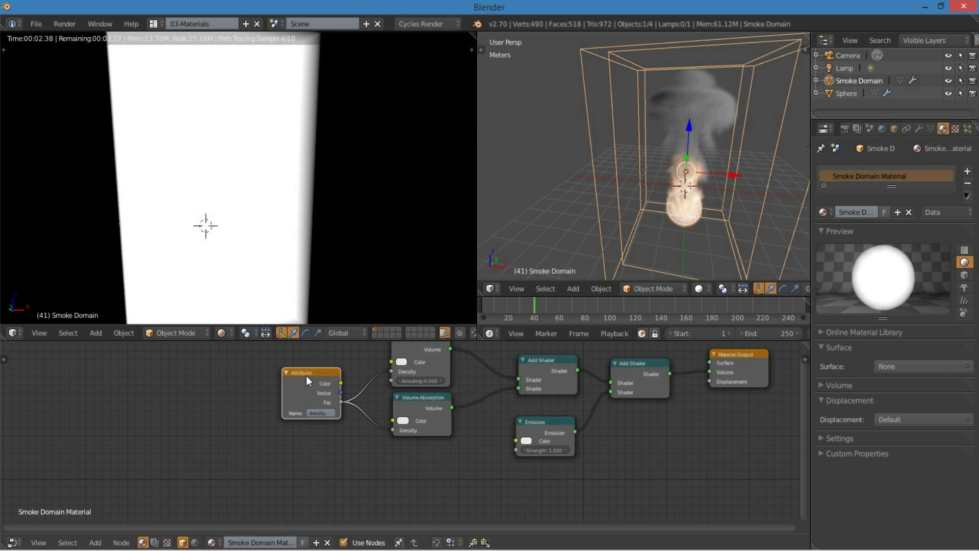
- Duplicate the Attribute node as 'flame' and link it to Emission Strength
key(shift+d)
click(313, 457)
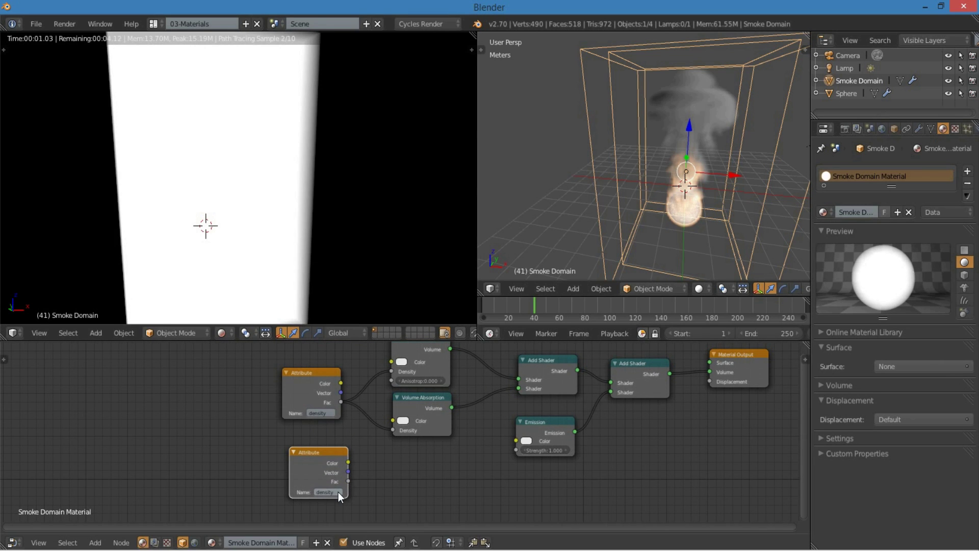
click(331, 491)
text(flame)
key(Return)
drag(348, 481, 519, 448)
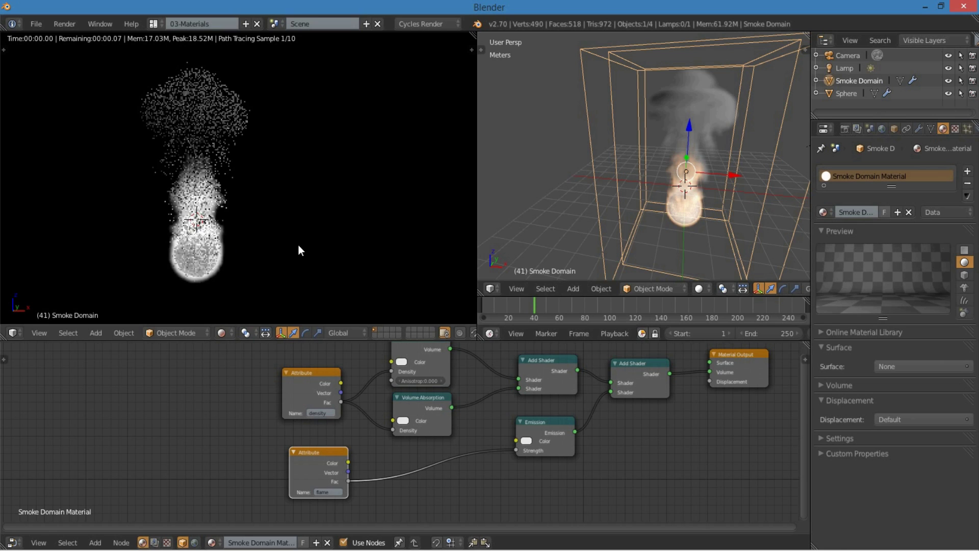
- Reposition the flame Attribute and Emission nodes and pick an emission colour
middle_drag(672, 250, 661, 217)
middle_drag(464, 453, 515, 414)
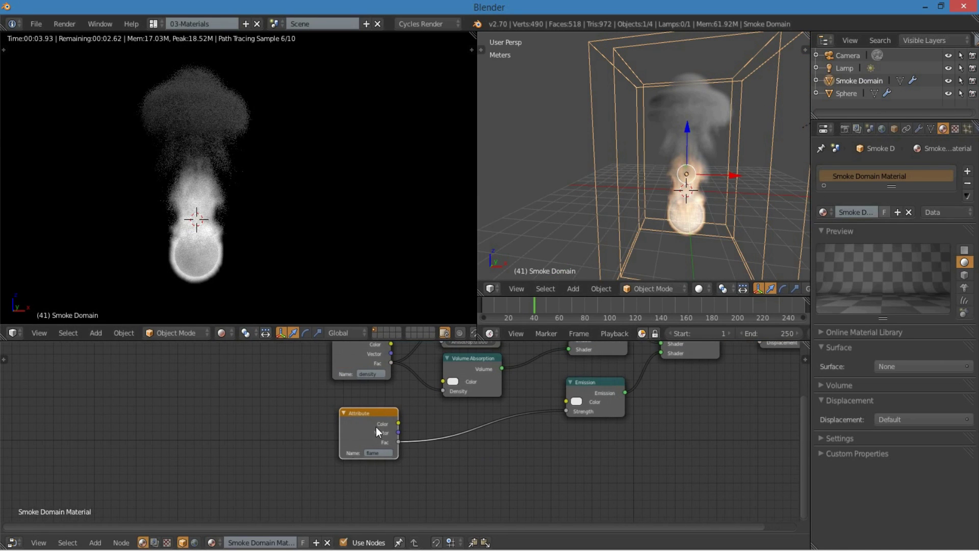
drag(376, 426, 361, 480)
click(616, 390)
key(g)
click(641, 447)
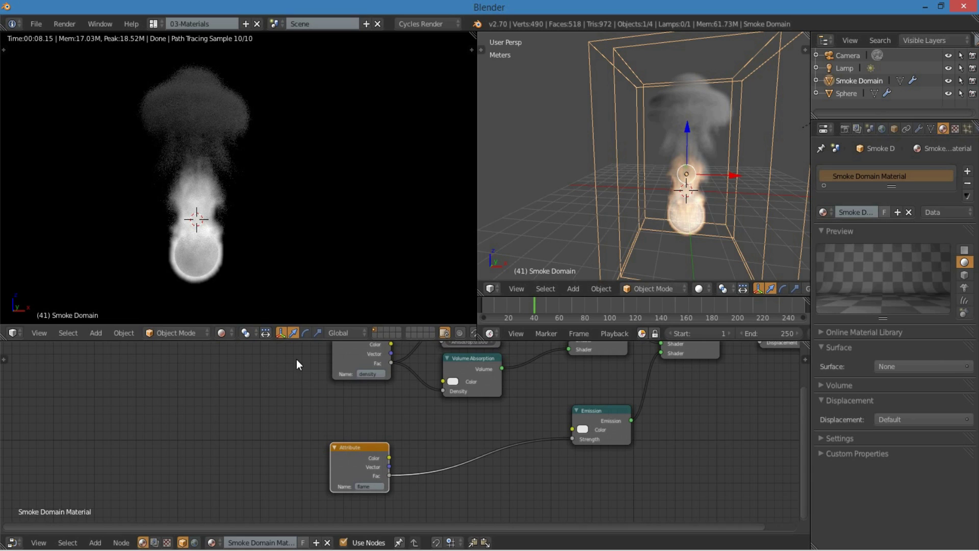
scroll(503, 447, up, 4)
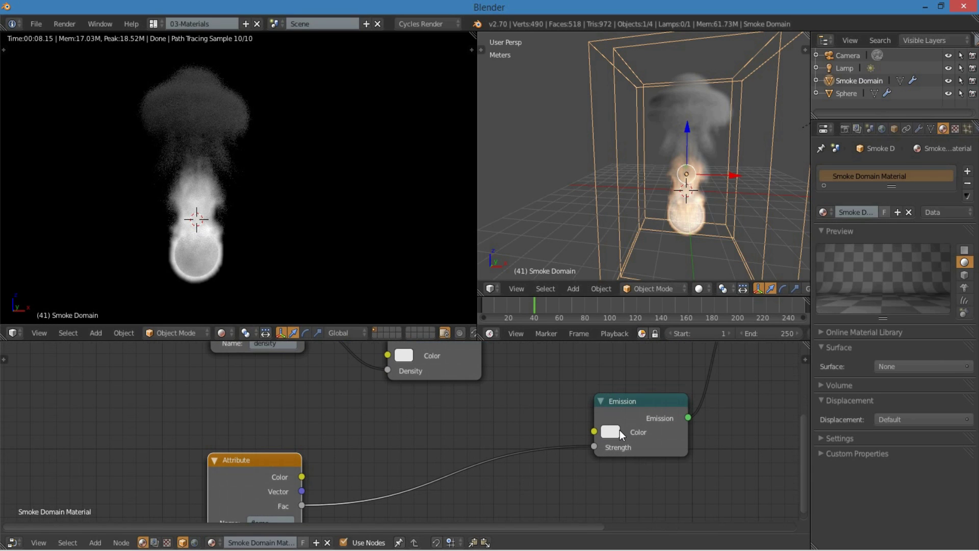
click(619, 430)
mouse_move(644, 290)
mouse_down()
mouse_move(635, 314)
mouse_move(648, 328)
mouse_move(658, 285)
mouse_up()
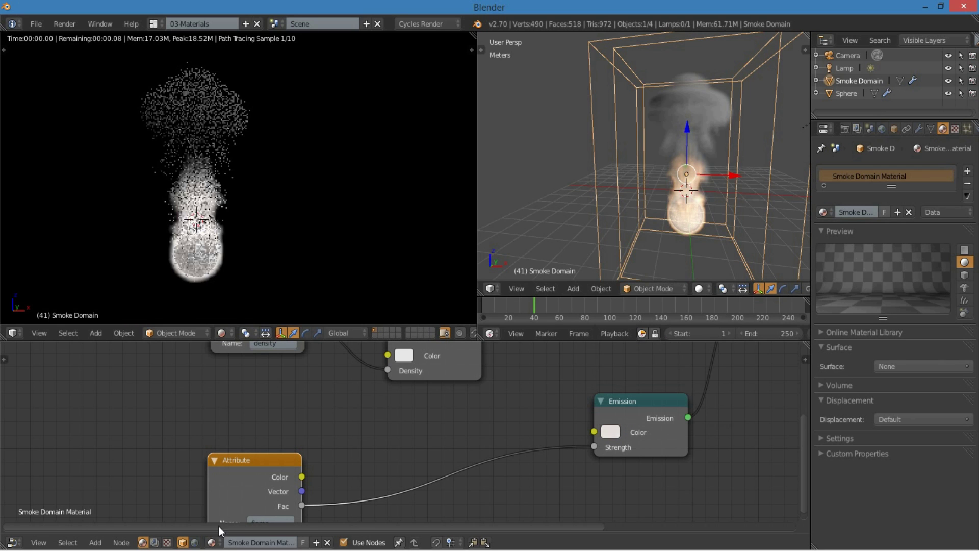
- Add a ColorRamp left of the Emission node and feed its Color into Emission Color
drag(221, 473, 224, 543)
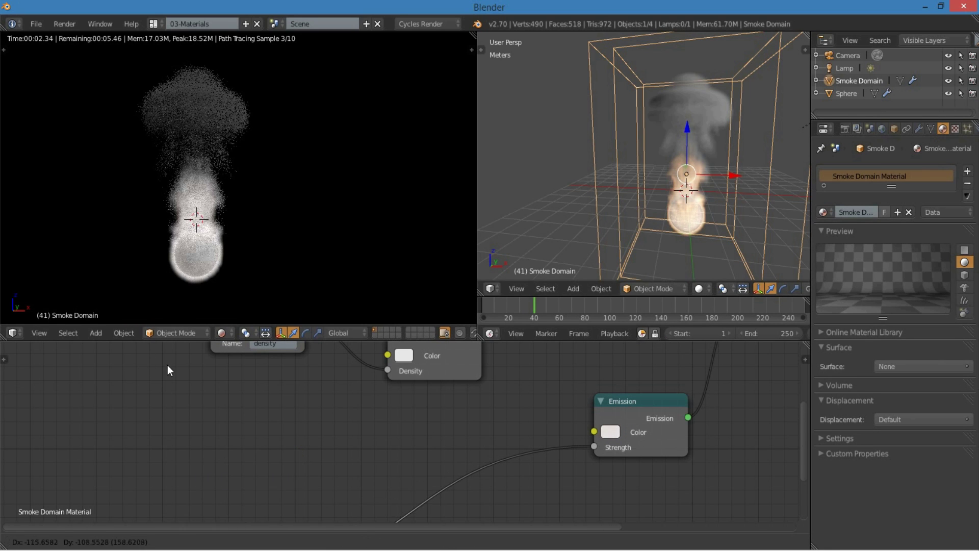
key(shift+a)
mouse_move(293, 457)
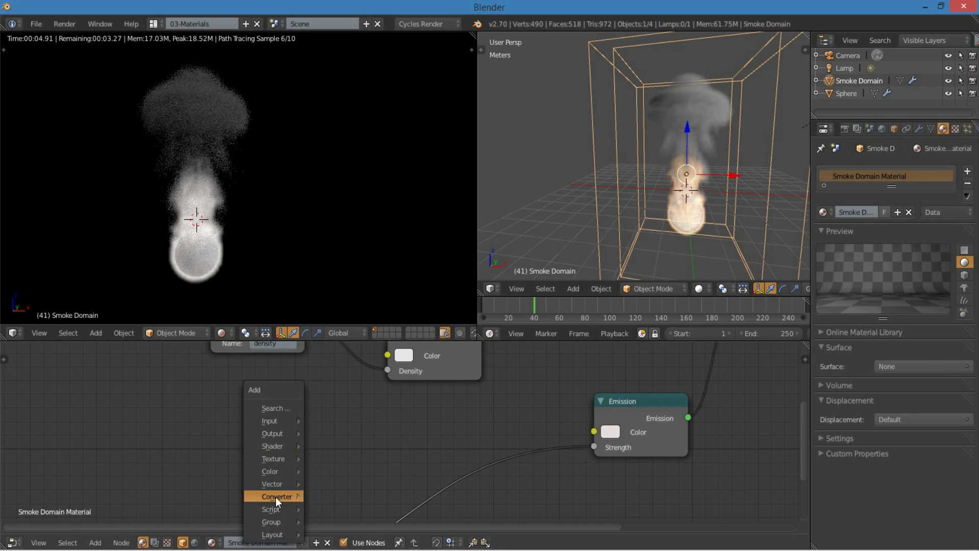
mouse_move(276, 497)
click(351, 385)
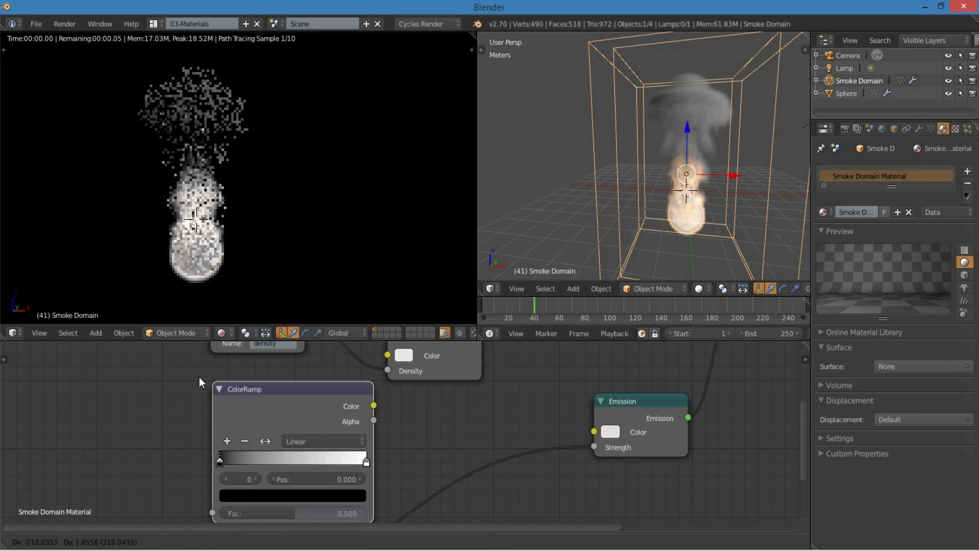
click(317, 382)
drag(350, 398, 593, 431)
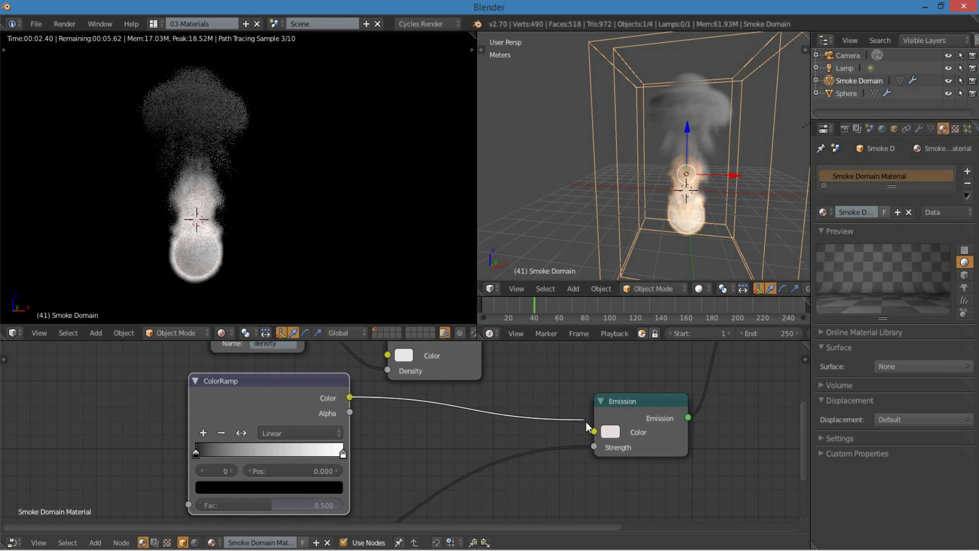
- Reposition the flame Attribute node beside the ColorRamp and select the ramp
middle_drag(182, 523, 363, 495)
drag(363, 494, 371, 432)
scroll(556, 456, down, 2)
middle_drag(567, 451, 530, 503)
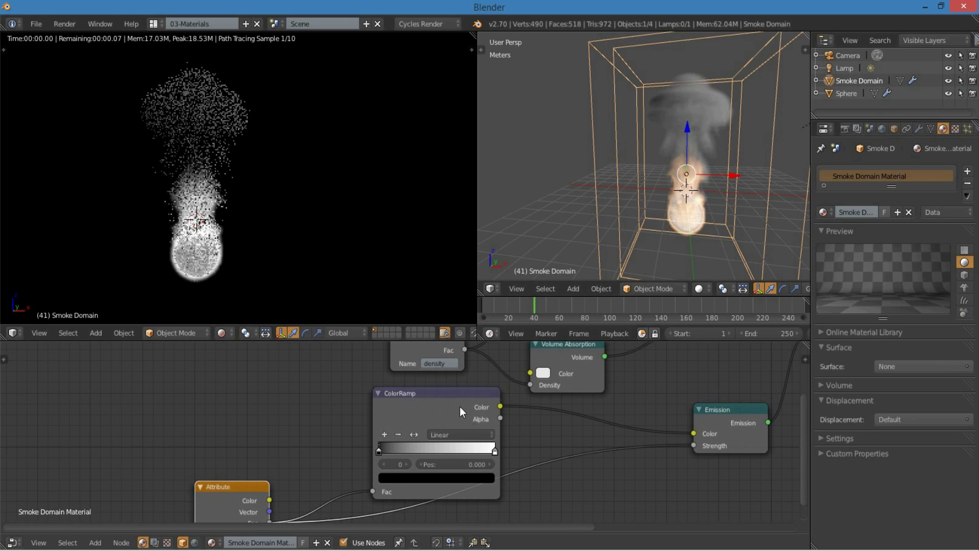
click(422, 394)
scroll(515, 464, up, 1)
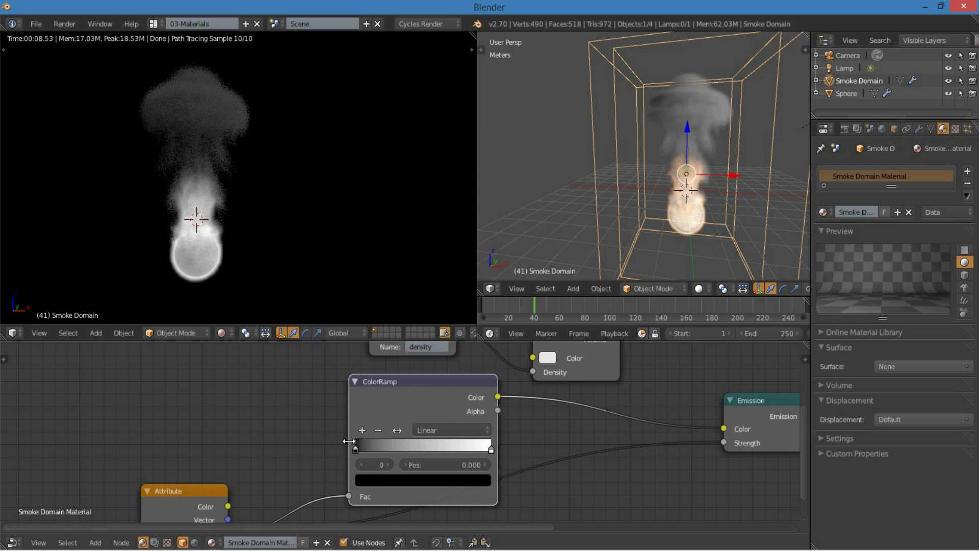
- Add a pale yellow stop to the ColorRamp at position 0.818
click(362, 429)
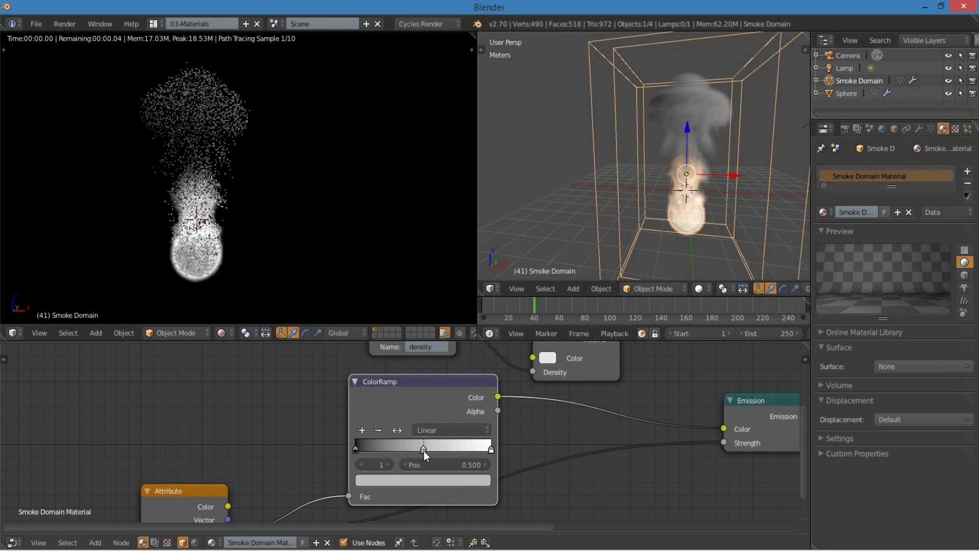
drag(424, 451, 467, 454)
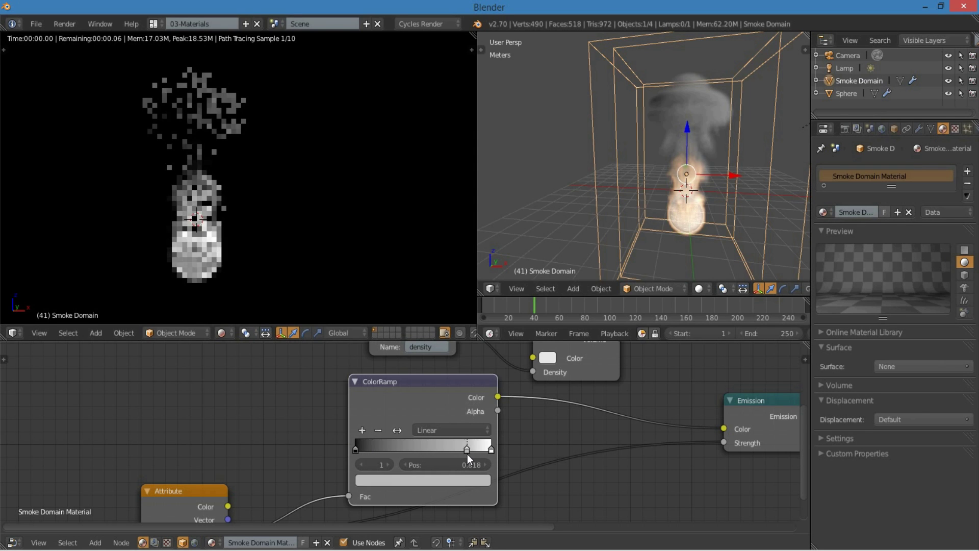
click(461, 481)
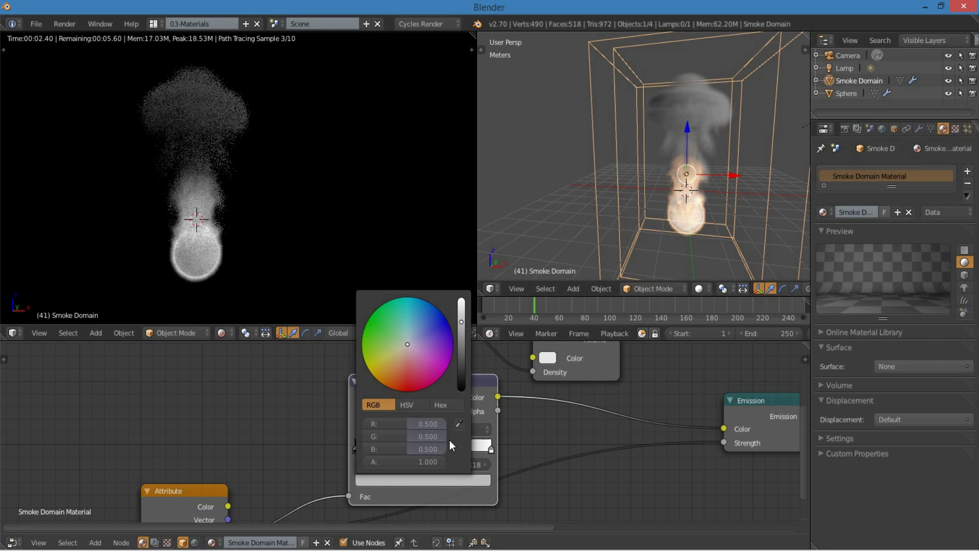
click(384, 363)
drag(461, 322, 462, 301)
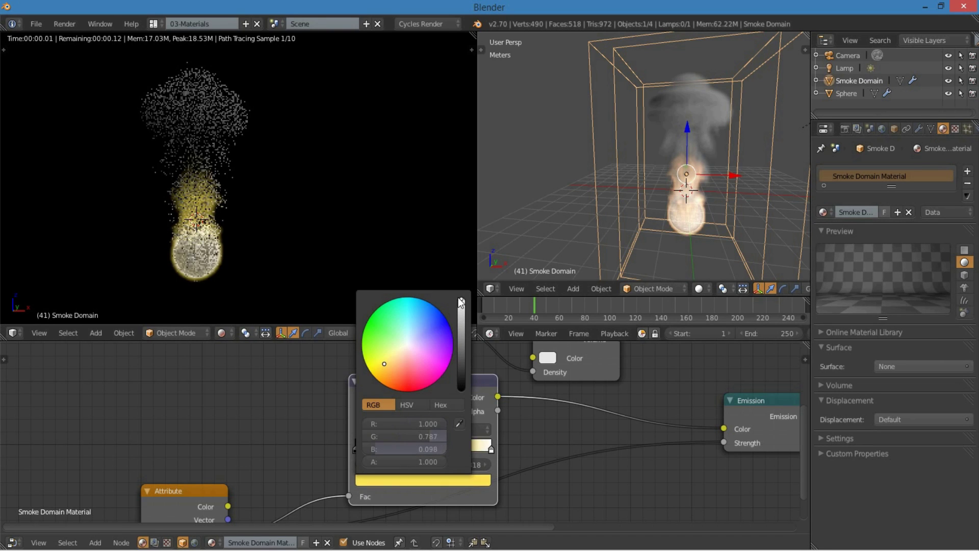
drag(397, 354, 393, 359)
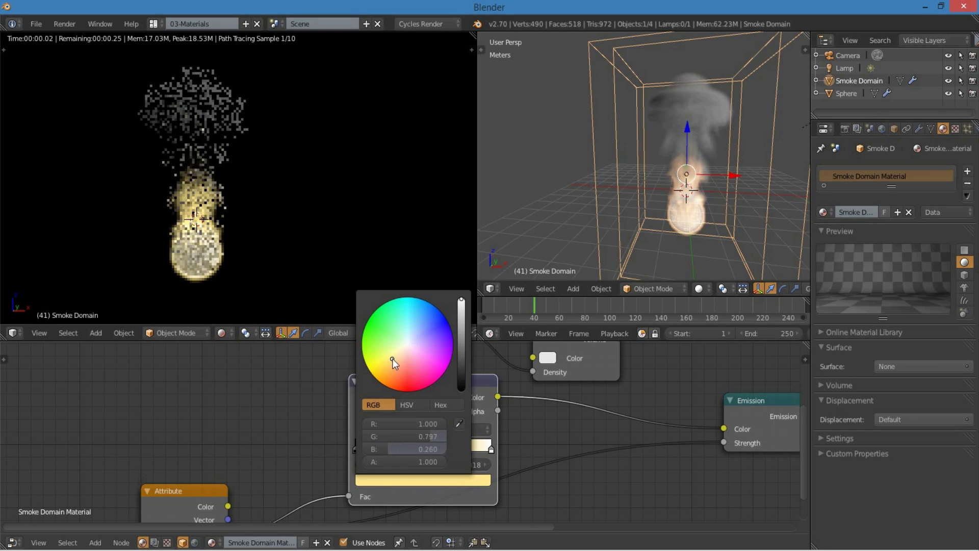
- Add a deep orange stop further along the ramp
click(363, 429)
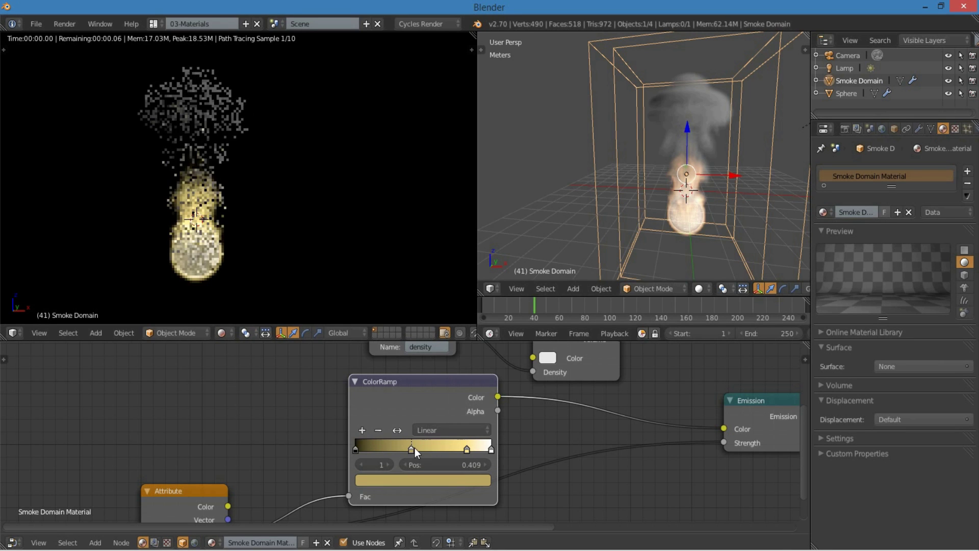
drag(415, 448, 438, 449)
click(442, 475)
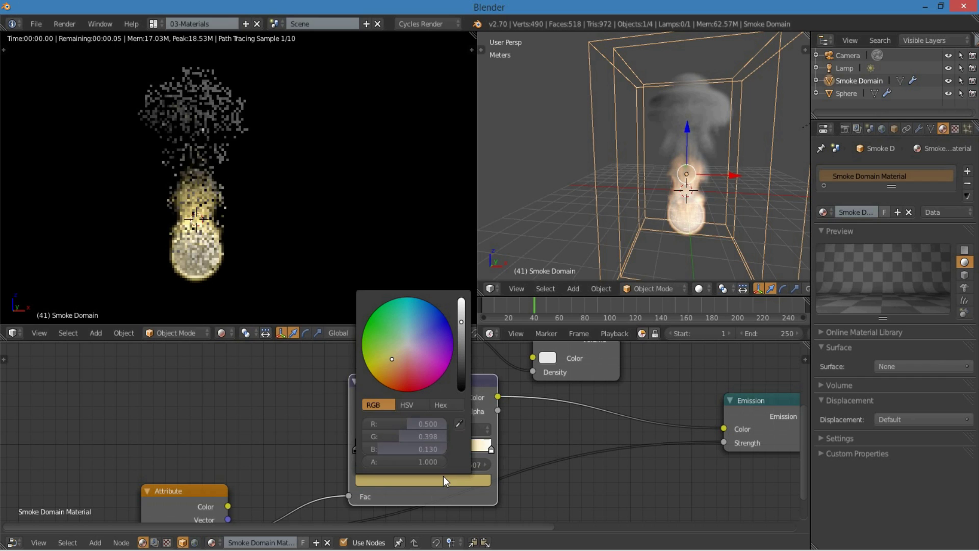
click(382, 379)
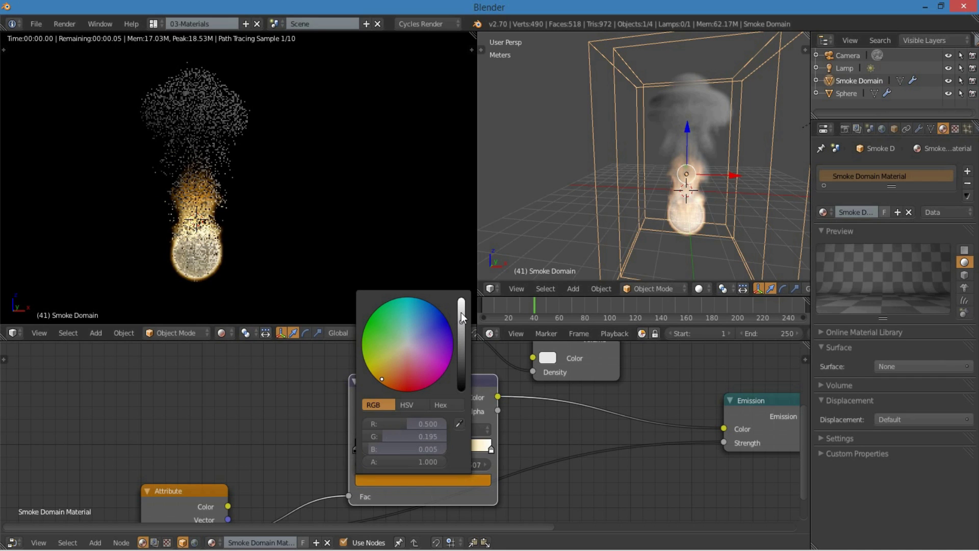
drag(461, 312, 461, 307)
click(382, 382)
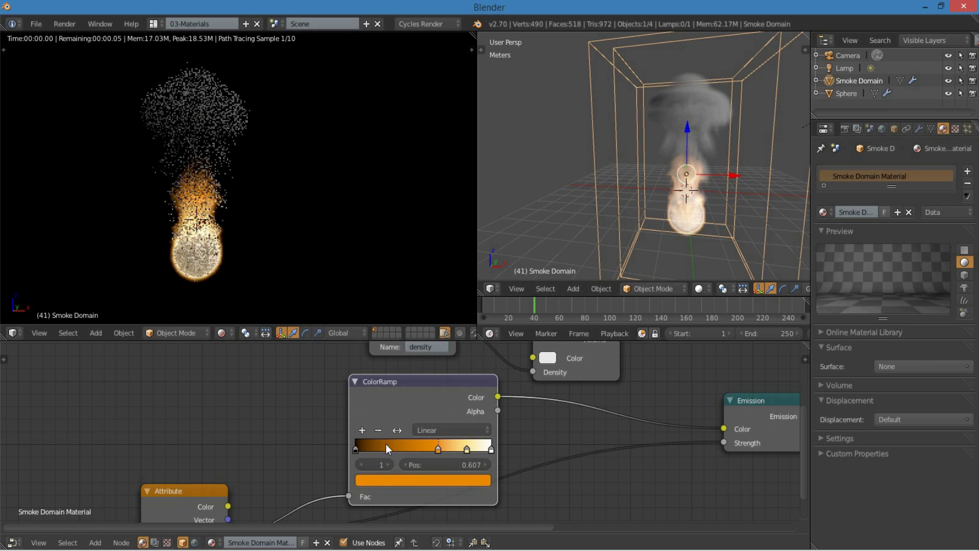
- Add a red stop to the ramp at position 0.267
click(362, 430)
click(433, 481)
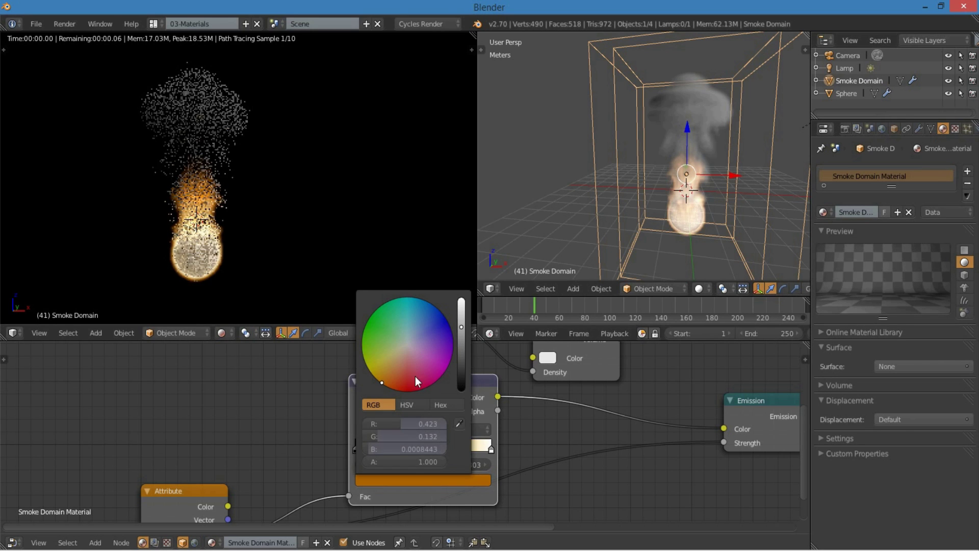
click(415, 376)
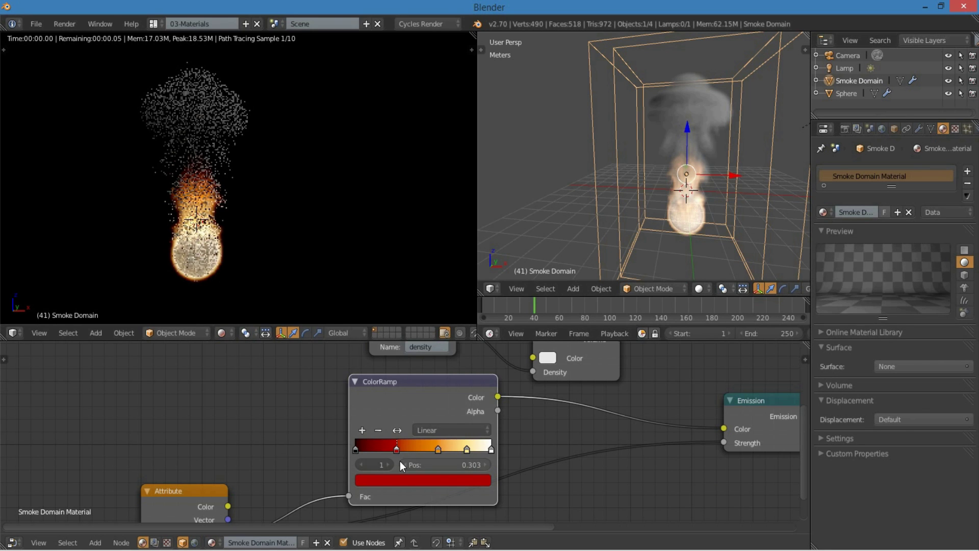
drag(396, 448, 390, 448)
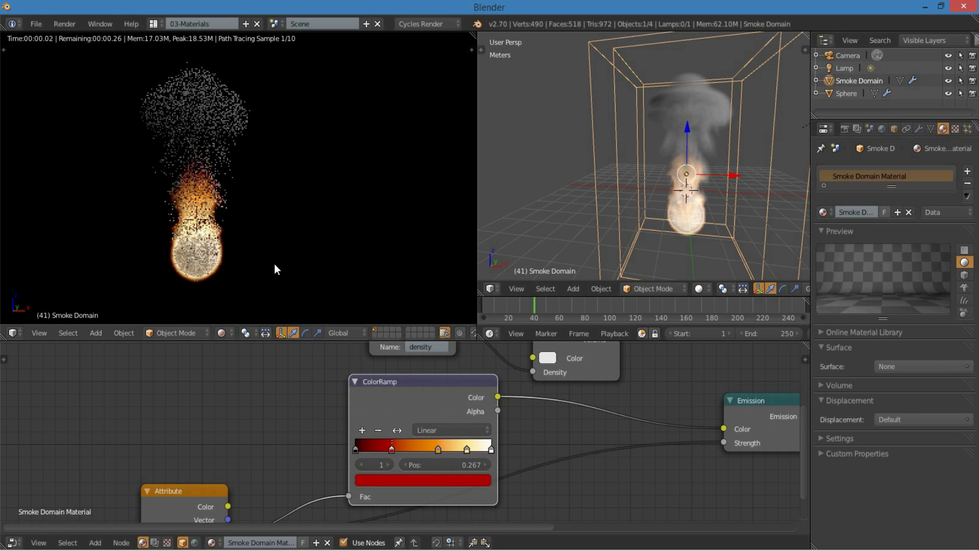
- Set the white stop's alpha to 0.25 and the yellow stop's alpha to 0.5
click(491, 450)
click(409, 479)
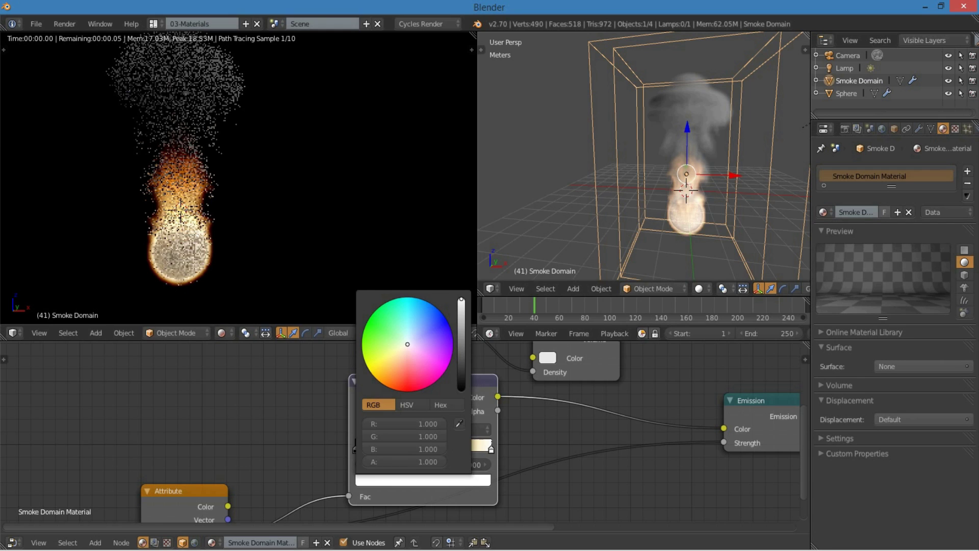
click(406, 461)
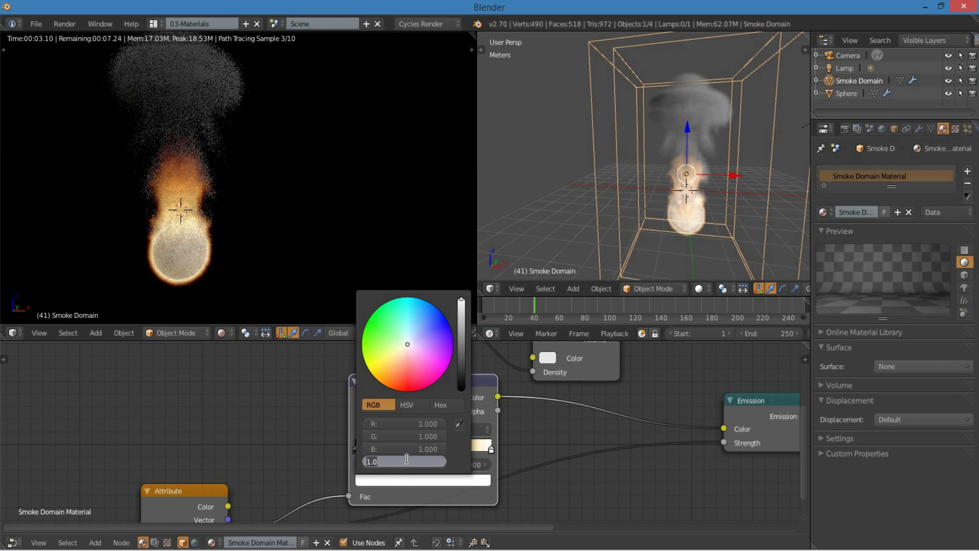
text(0.25)
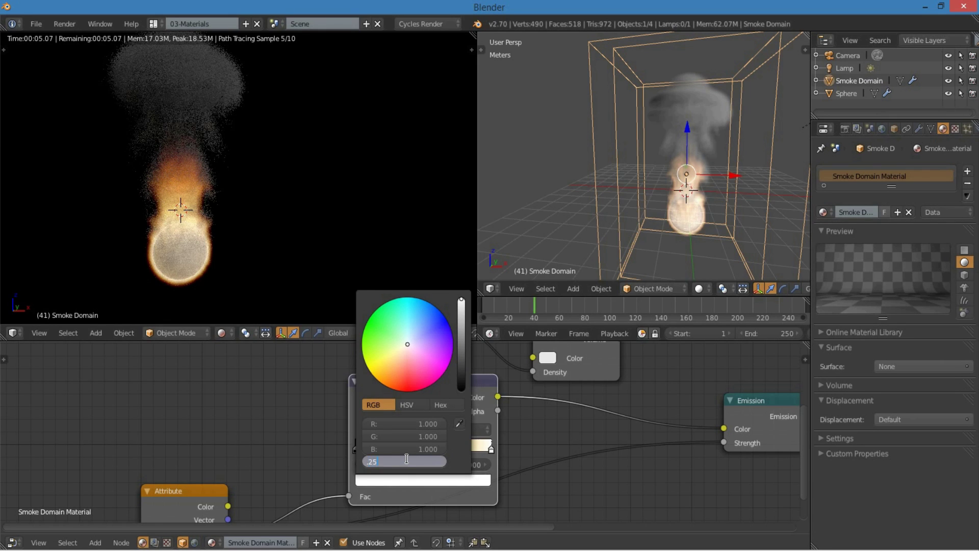
key(Return)
click(467, 449)
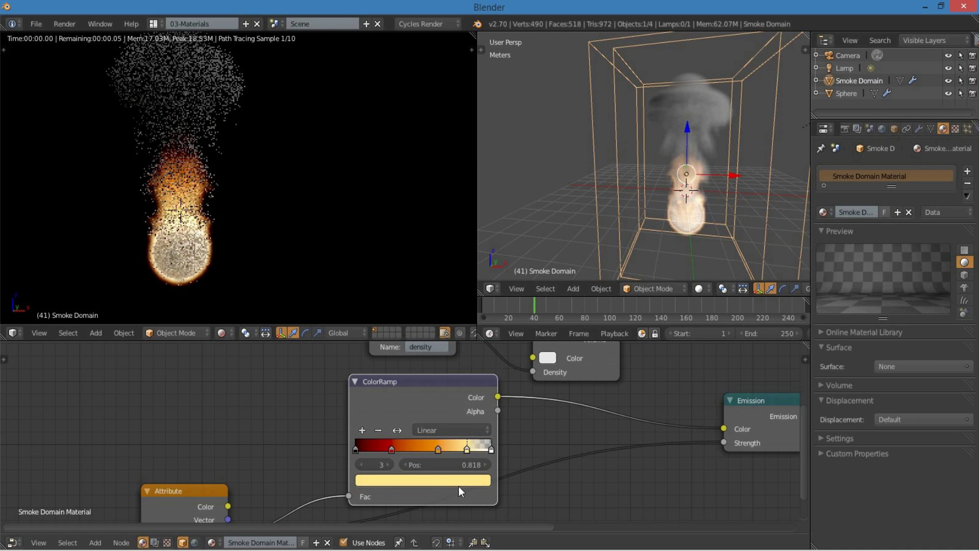
click(415, 484)
click(398, 460)
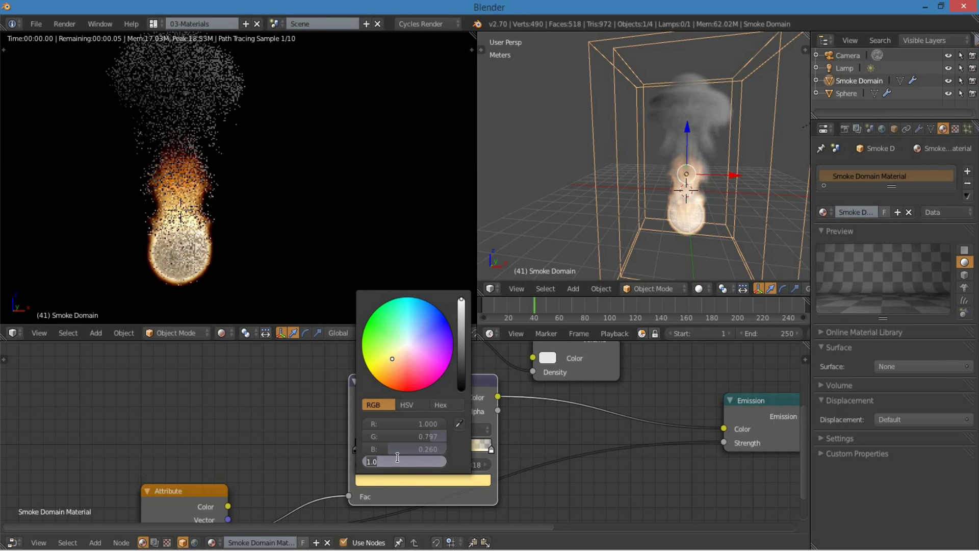
text(0.5)
key(Return)
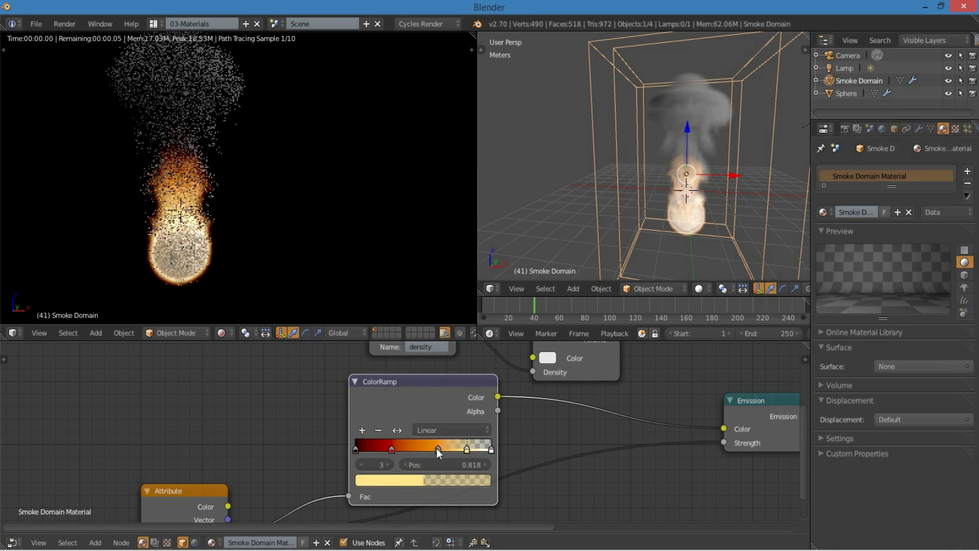
- Set the orange stop's alpha to 0.75 and slide it to 0.535
click(437, 448)
click(431, 480)
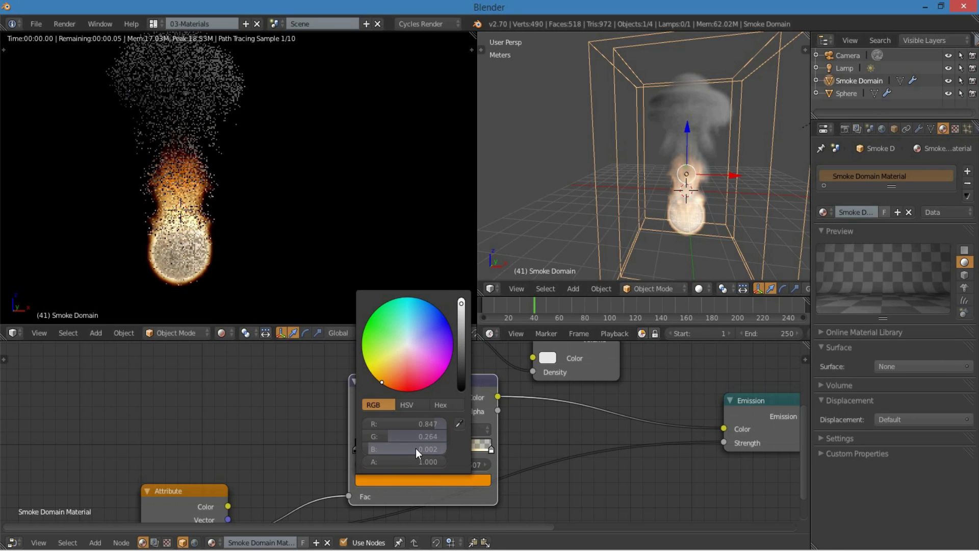
click(416, 461)
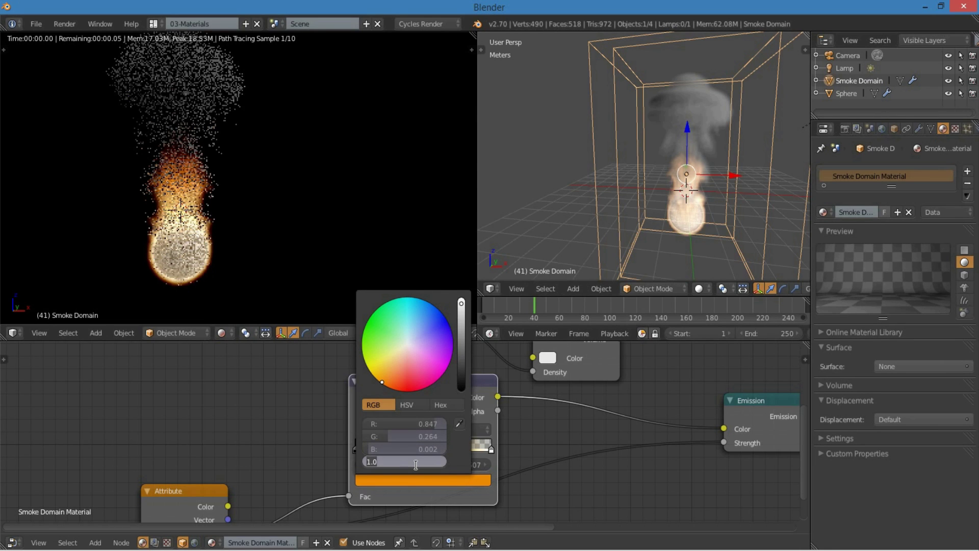
text(.75)
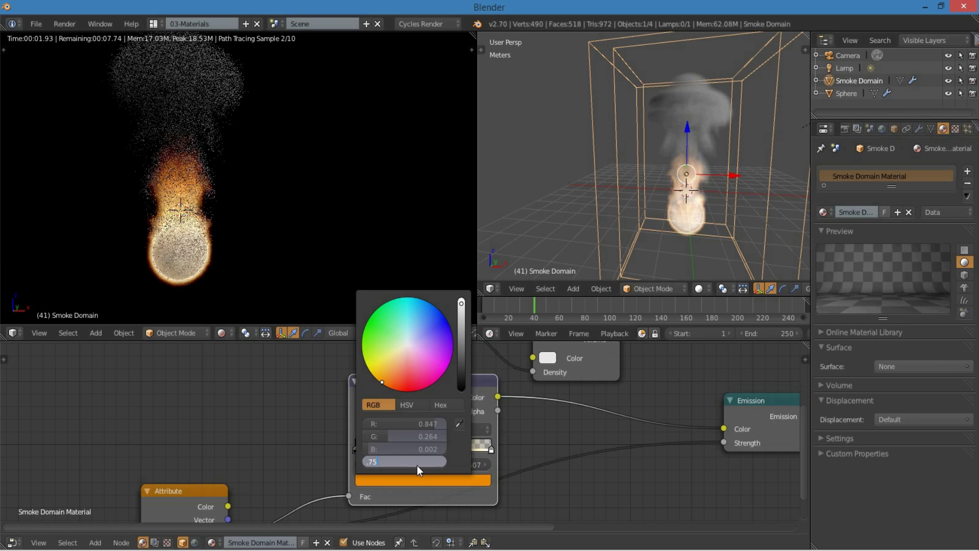
key(Return)
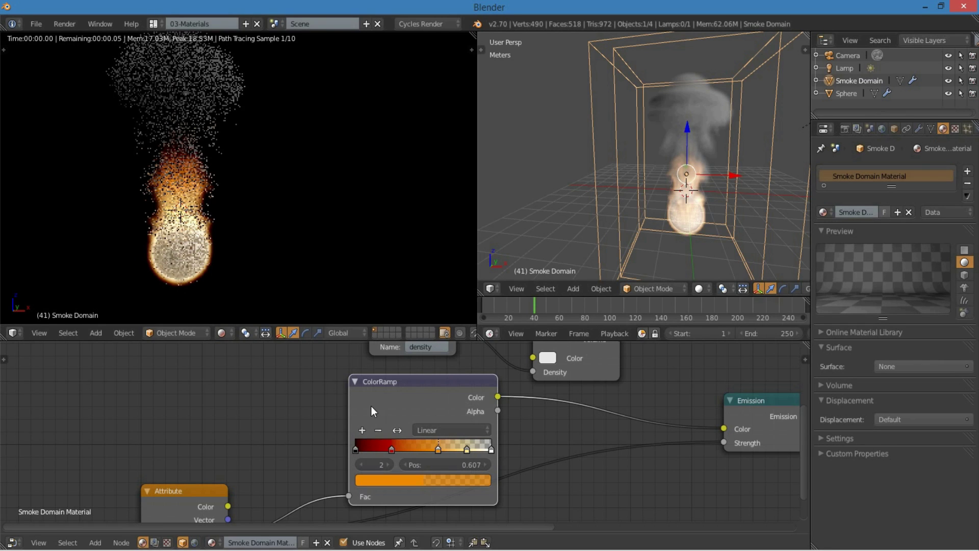
drag(371, 406, 345, 401)
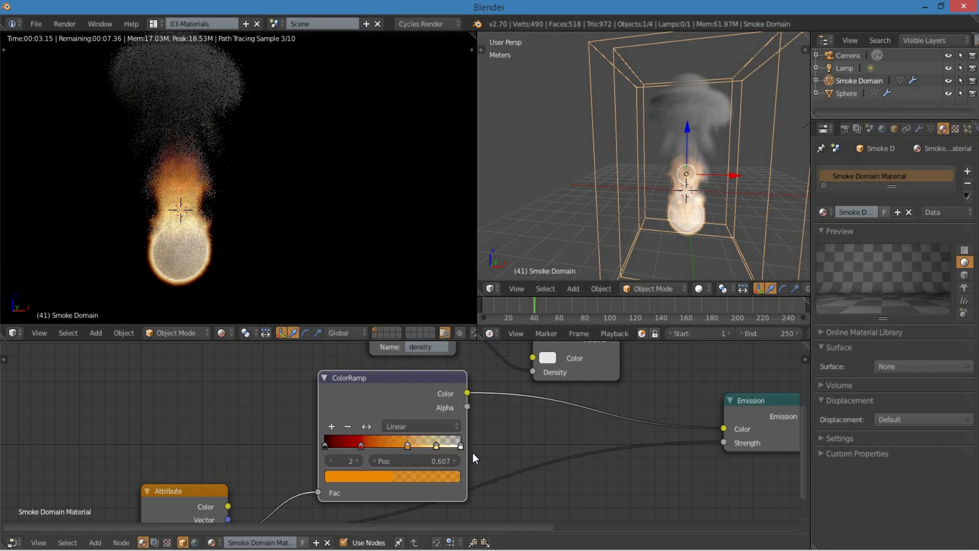
drag(406, 442, 396, 445)
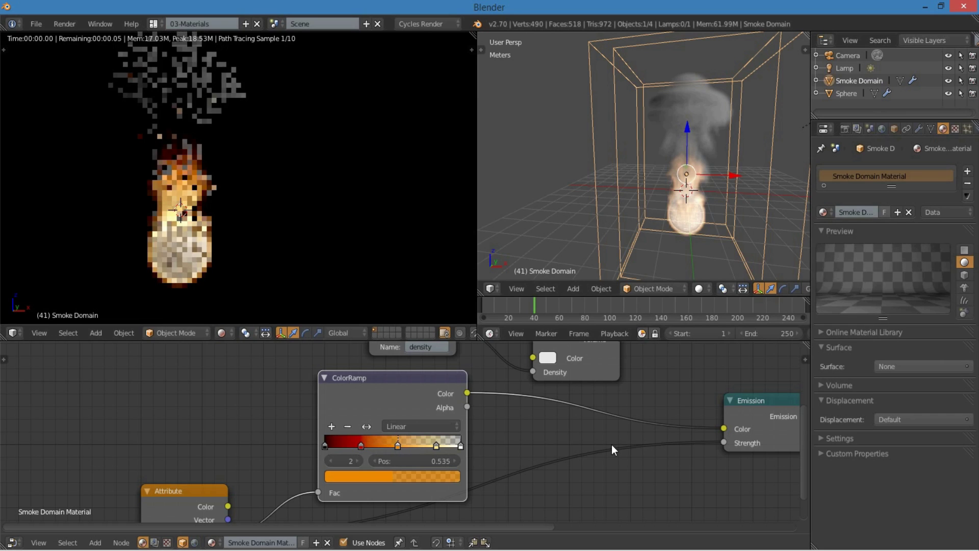
- Zoom out and move the Emission and ColorRamp nodes down and right
scroll(611, 444, down, 1)
middle_drag(589, 447, 558, 455)
scroll(511, 505, down, 1)
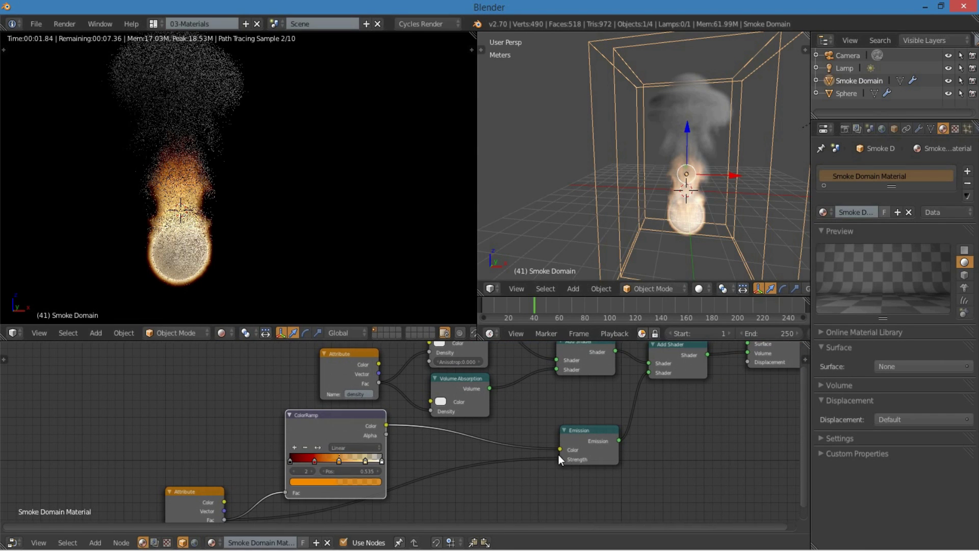
drag(596, 438, 615, 492)
drag(350, 427, 374, 423)
scroll(526, 460, down, 1)
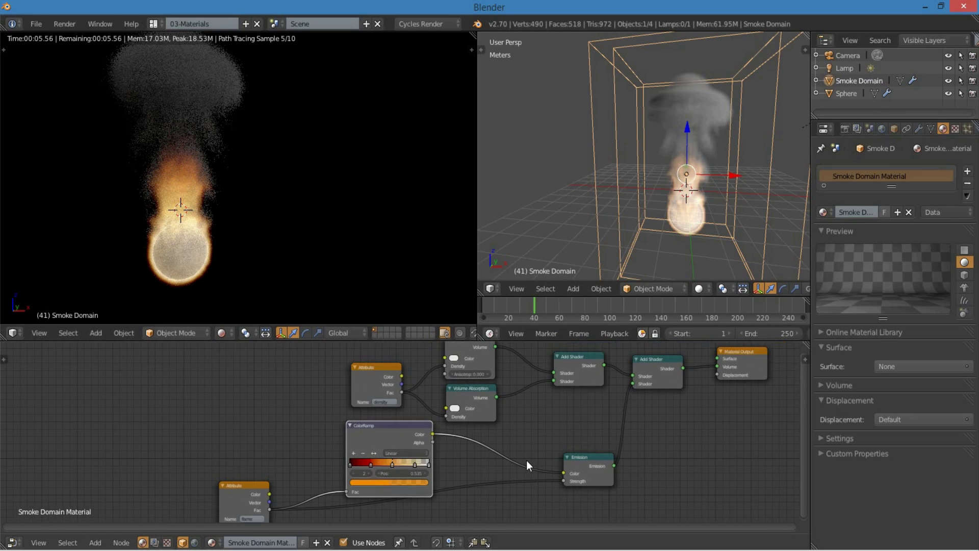
middle_drag(526, 460, 632, 520)
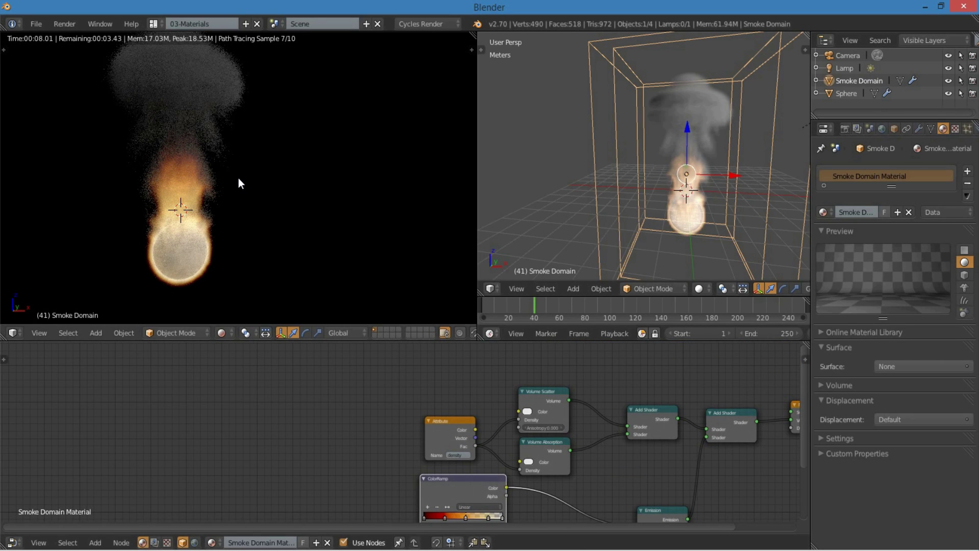
- Move the density Attribute node left and cut its links to both volume Densities
drag(456, 424, 339, 417)
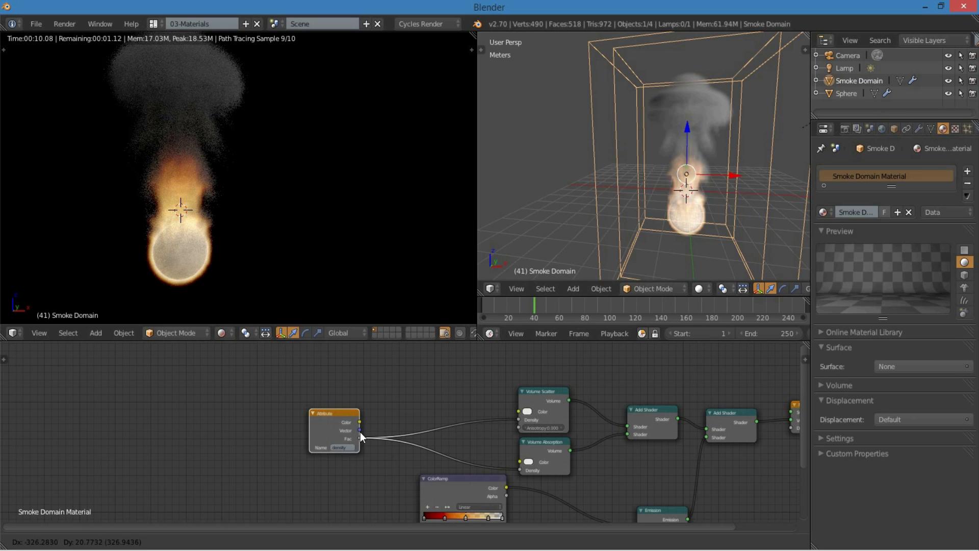
middle_drag(373, 470, 389, 483)
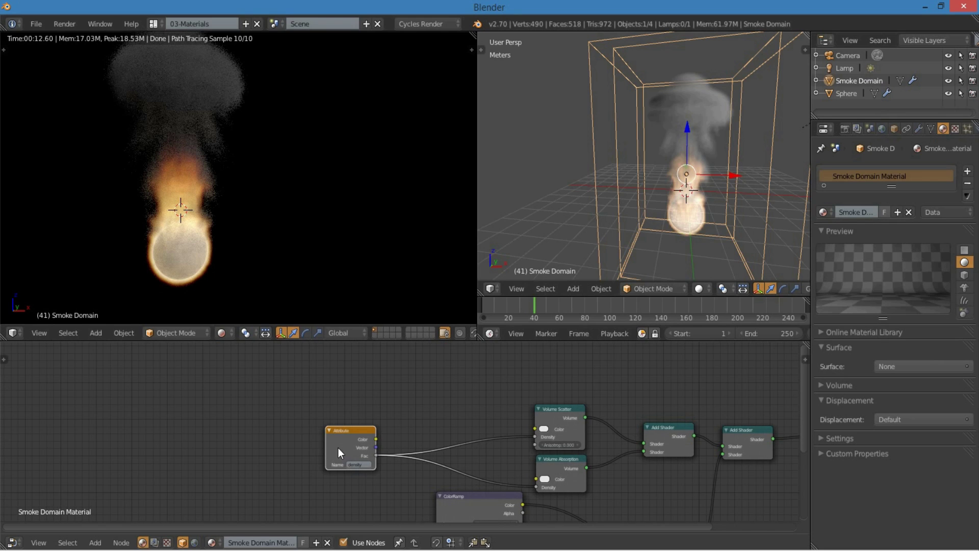
drag(338, 448, 313, 426)
scroll(519, 434, up, 2)
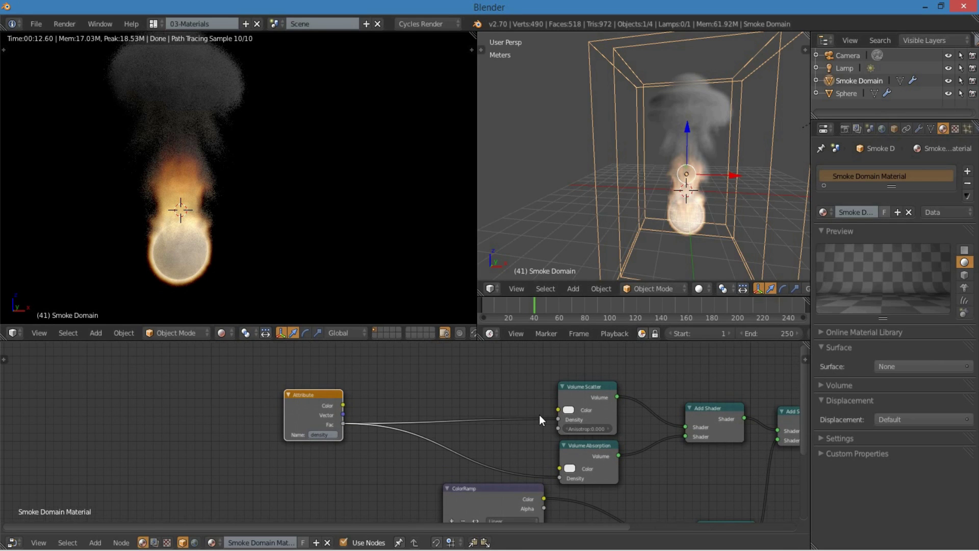
ctrl+right_drag(503, 372, 503, 477)
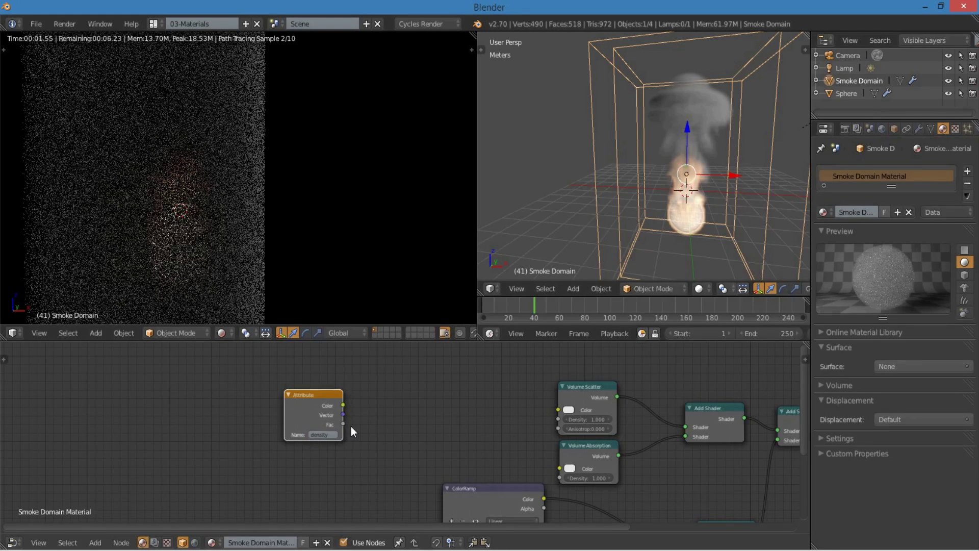
scroll(448, 426, up, 2)
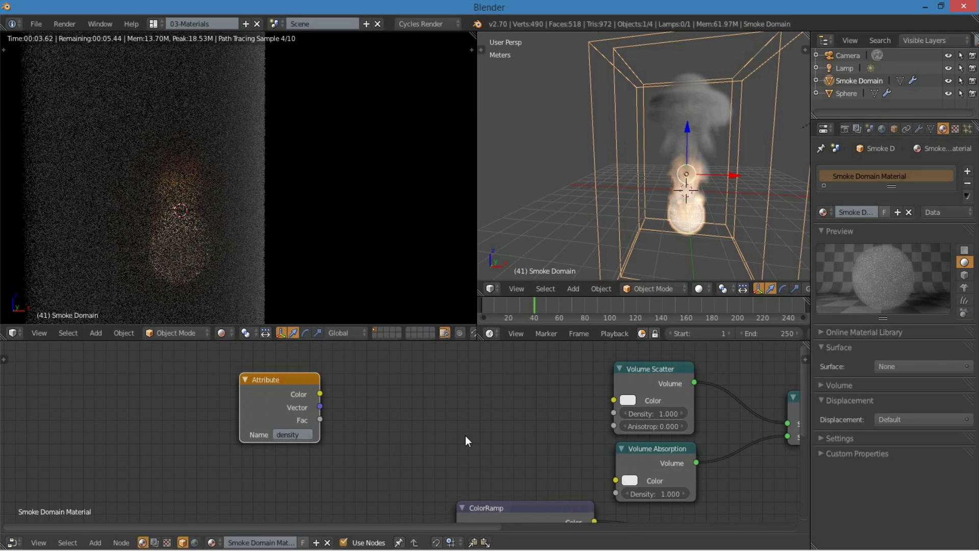
ctrl+right_drag(476, 380, 485, 477)
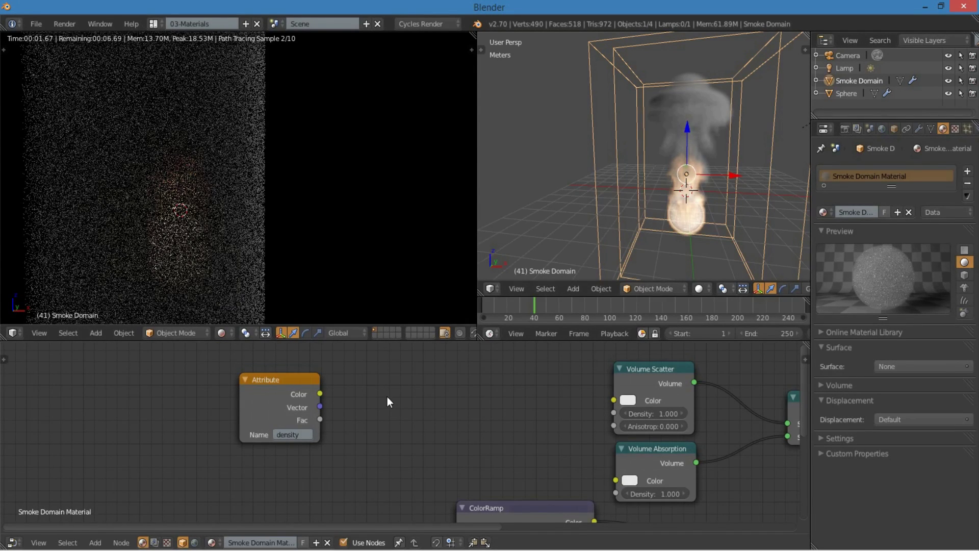
- Add a Bright/Contrast node beside the density Attribute and feed its Fac into it
key(shift+a)
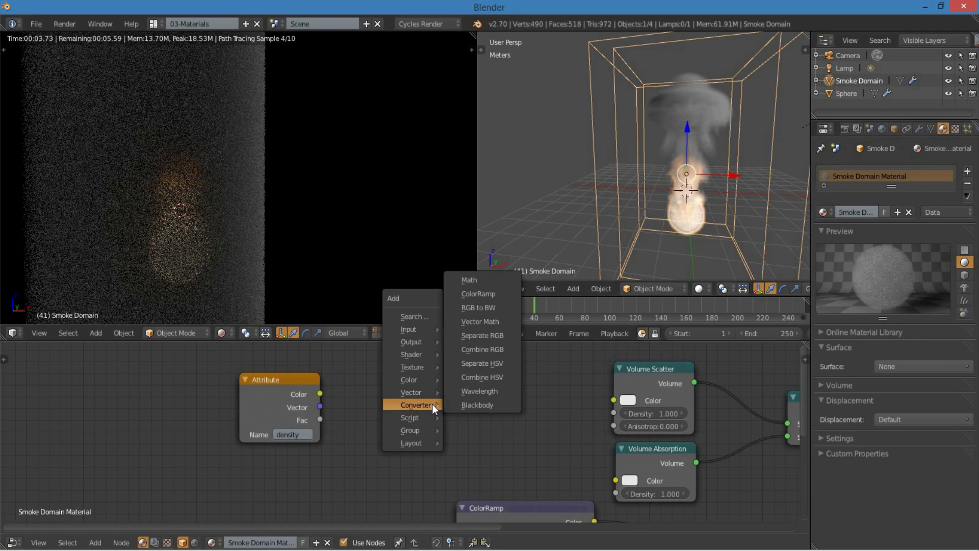
mouse_move(416, 374)
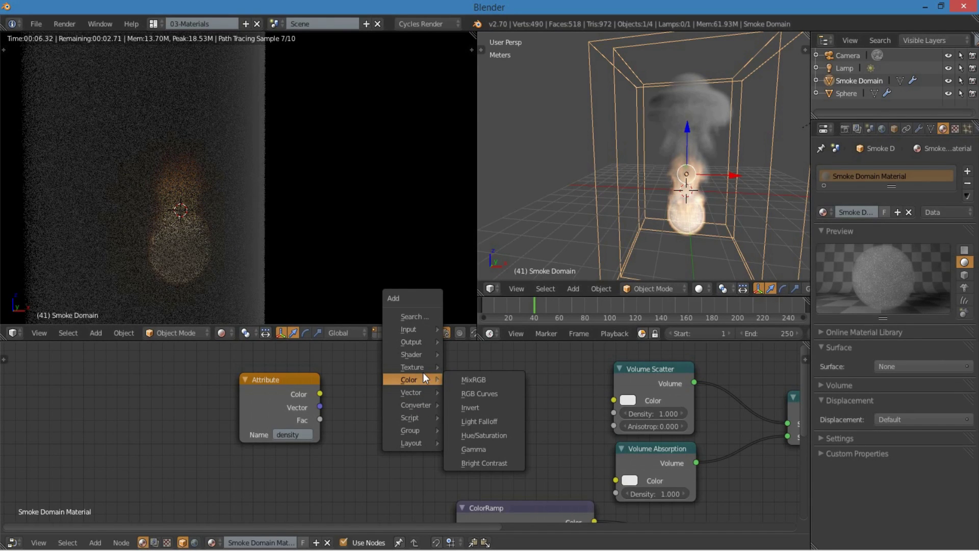
click(503, 460)
click(352, 358)
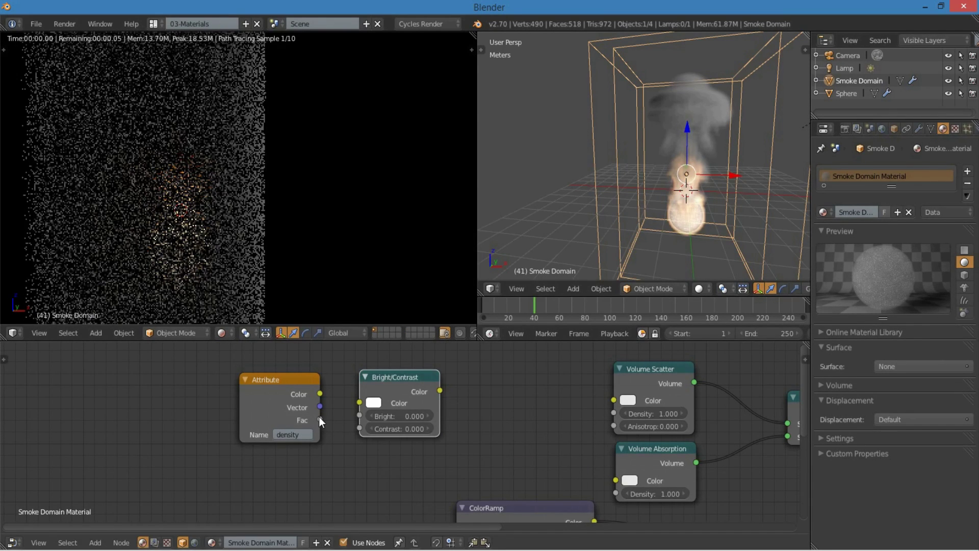
drag(320, 417, 359, 403)
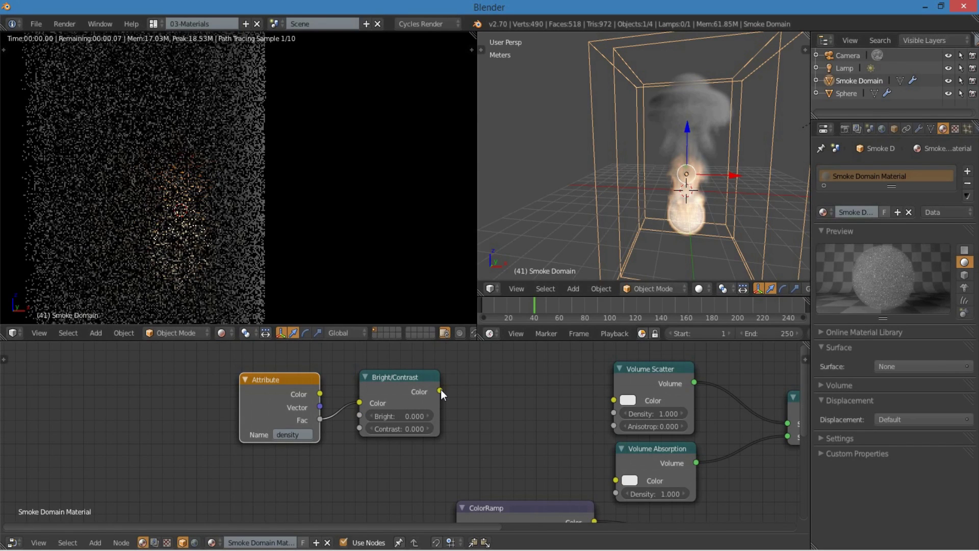
- Connect the Bright/Contrast output to Density on Volume Scatter and Volume Absorption
drag(441, 389, 610, 399)
drag(440, 390, 616, 480)
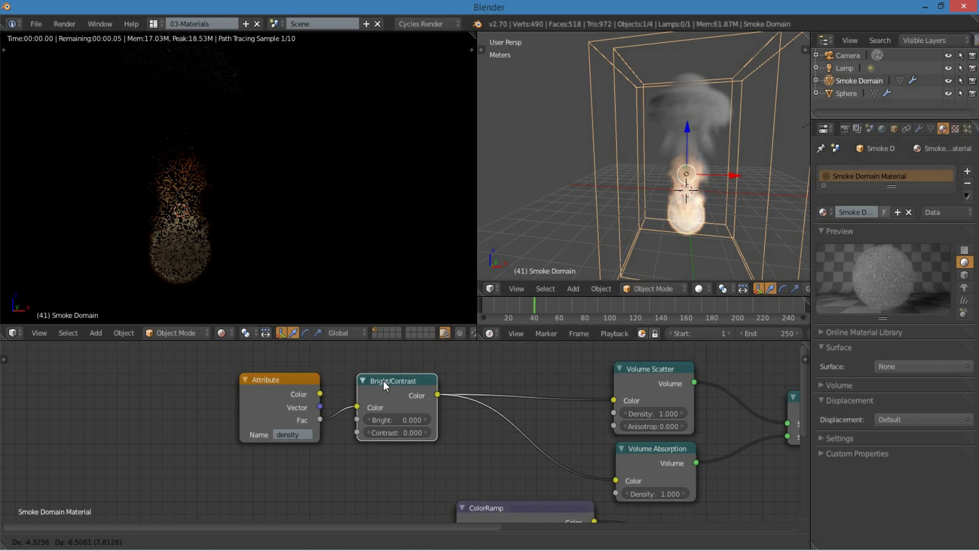
drag(383, 380, 384, 381)
mouse_move(613, 400)
mouse_down()
mouse_move(595, 415)
mouse_move(614, 413)
mouse_up()
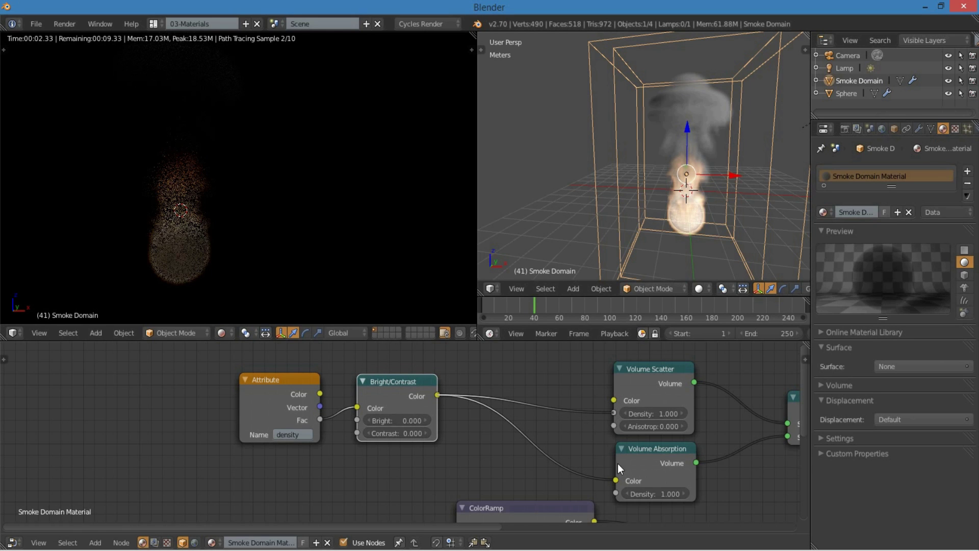
mouse_move(614, 477)
mouse_down()
mouse_move(606, 491)
mouse_move(616, 493)
mouse_up()
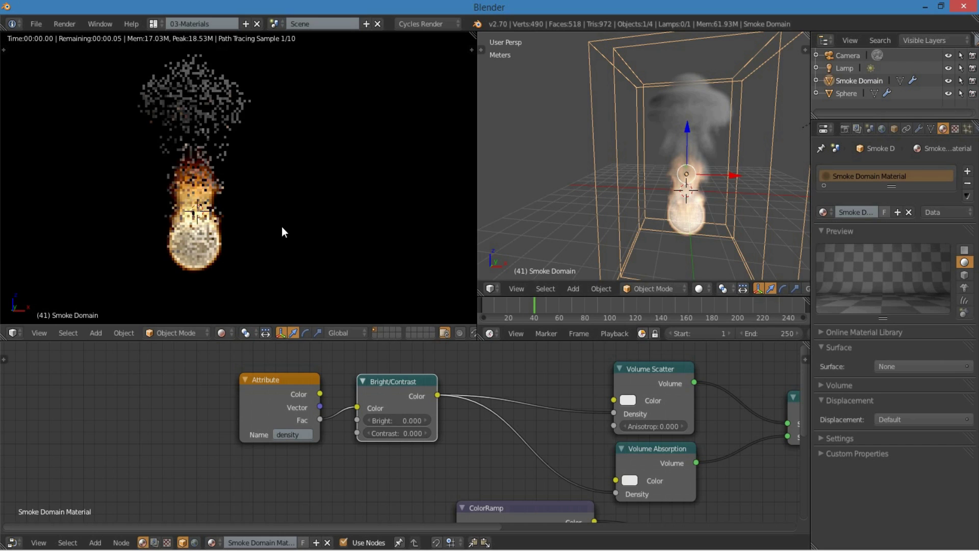
click(400, 433)
text(5)
key(Return)
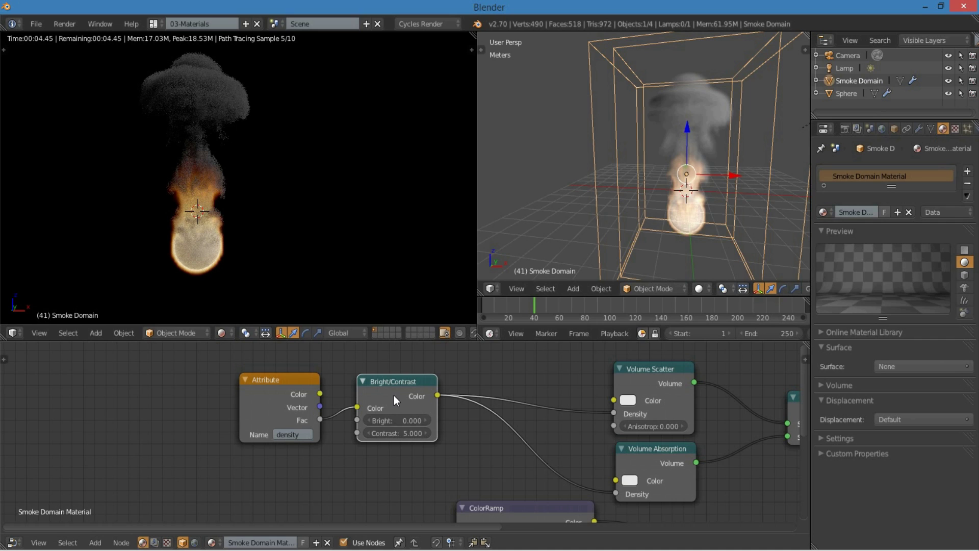
click(391, 433)
key(BackSpace)
key(BackSpace)
key(BackSpace)
text(10)
key(Return)
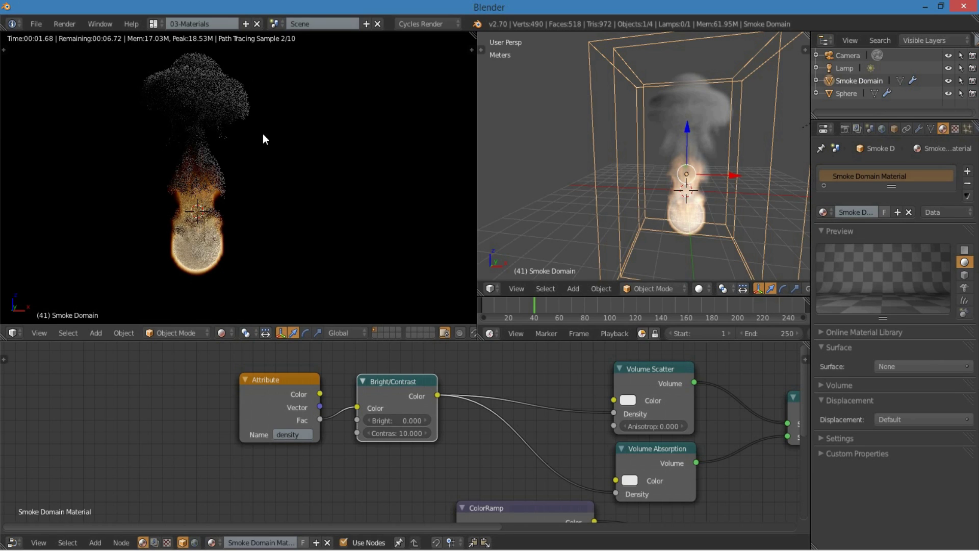
click(404, 432)
text(0)
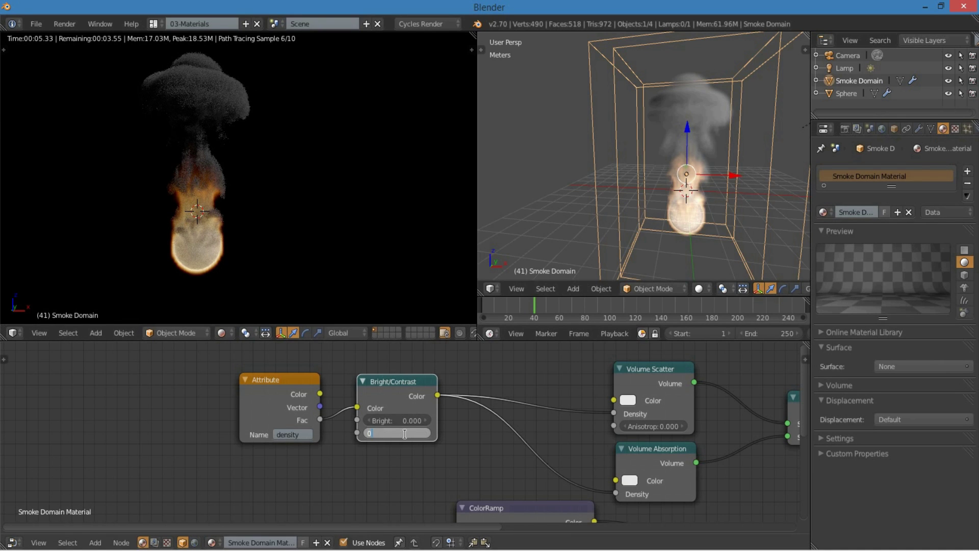
key(Return)
mouse_move(399, 382)
mouse_down()
mouse_move(431, 385)
mouse_move(387, 383)
mouse_up()
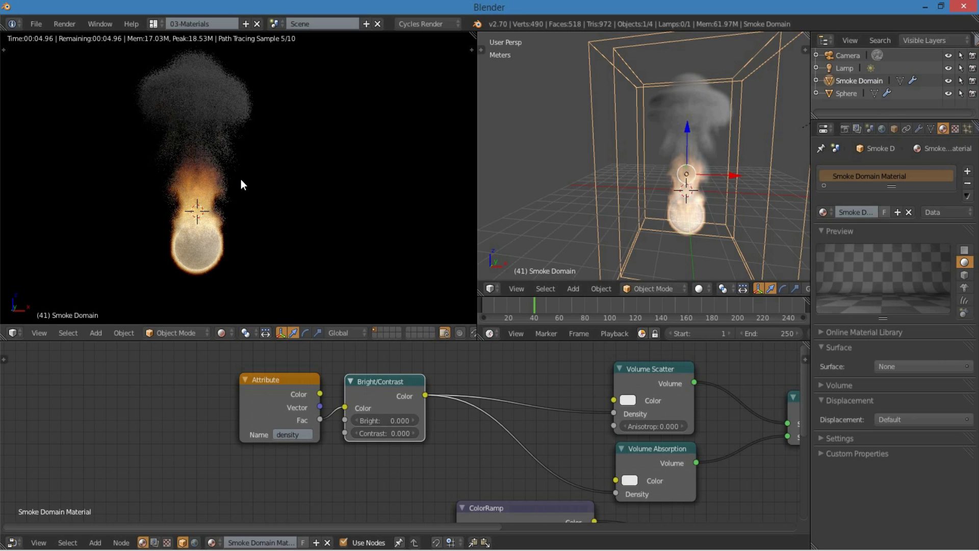
- Join both Bright/Contrast density links at a single reroute point
scroll(446, 404, up, 1)
ctrl+scroll(411, 433, down, 3)
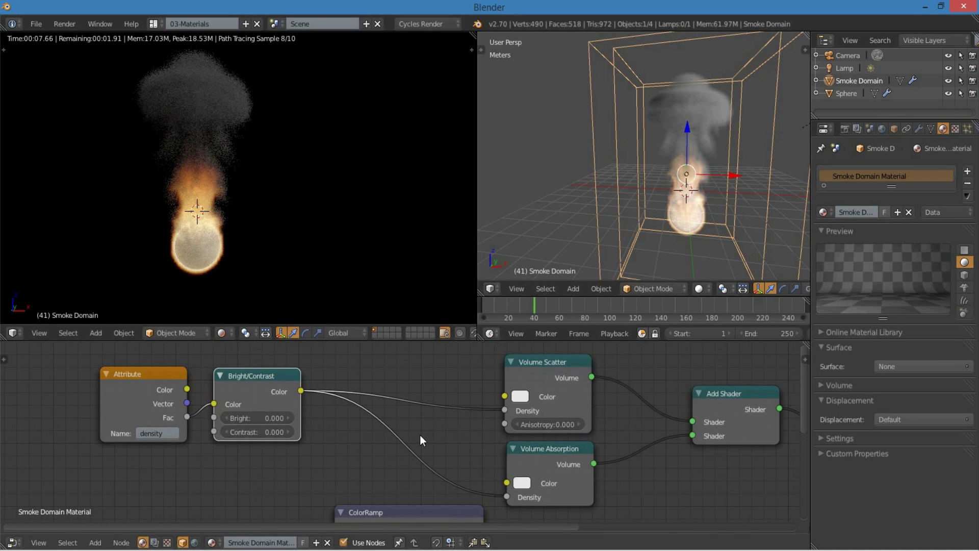
ctrl+scroll(420, 435, up, 1)
ctrl+right_drag(446, 371, 451, 494)
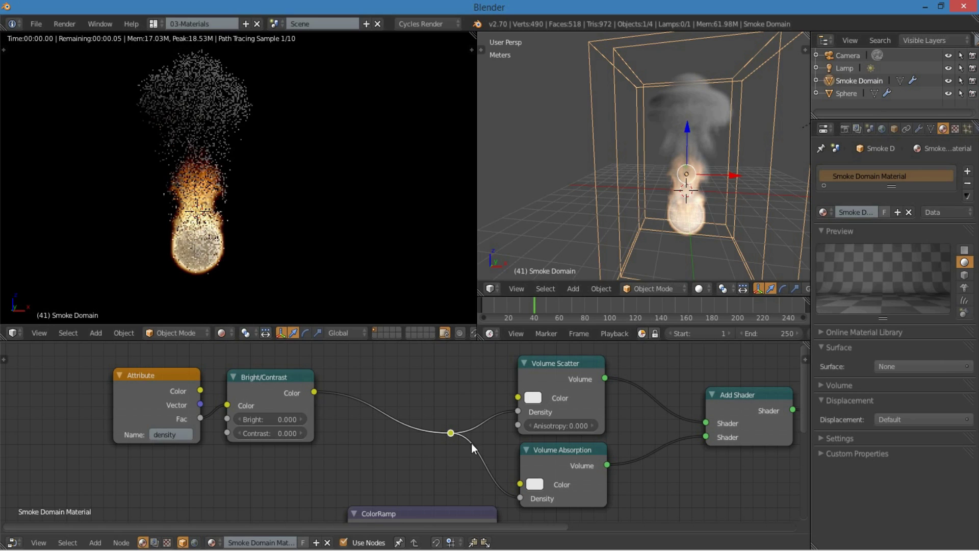
- Move the Bright/Contrast node left and bring up the Converter nodes to add
ctrl+scroll(471, 442, up, 3)
drag(321, 386, 306, 378)
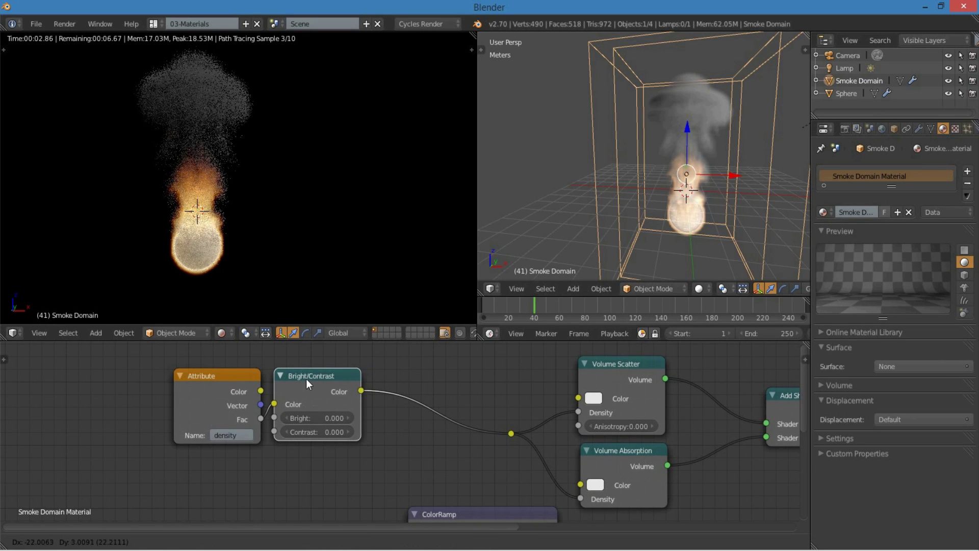
key(shift+a)
mouse_move(391, 393)
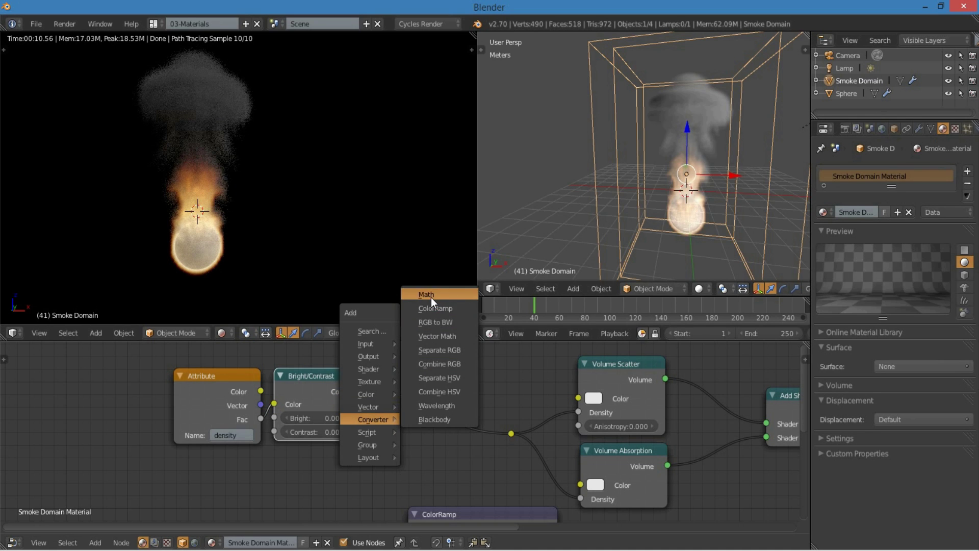
- Drop a Math node onto the density link and set it to Multiply
click(430, 298)
click(436, 411)
click(437, 415)
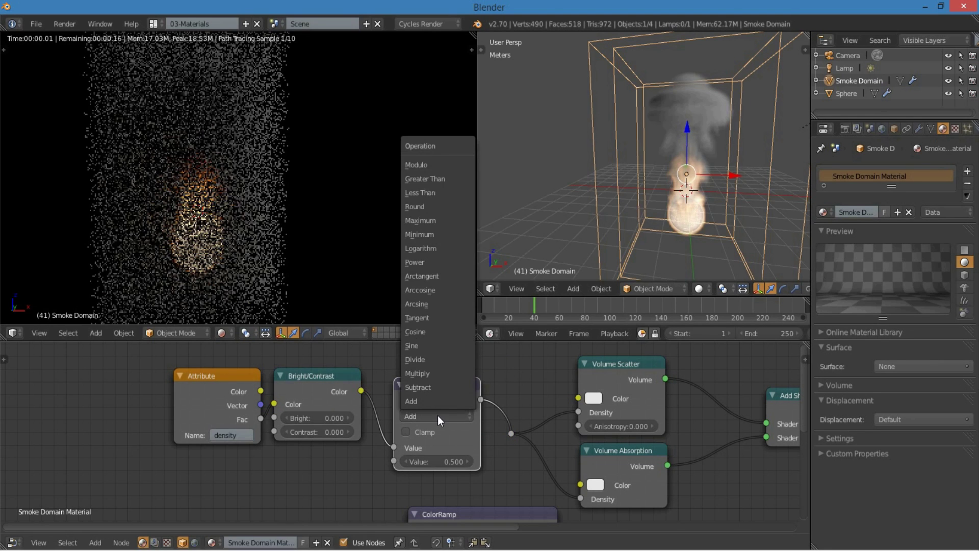
click(436, 373)
drag(427, 374, 421, 352)
drag(431, 438, 438, 438)
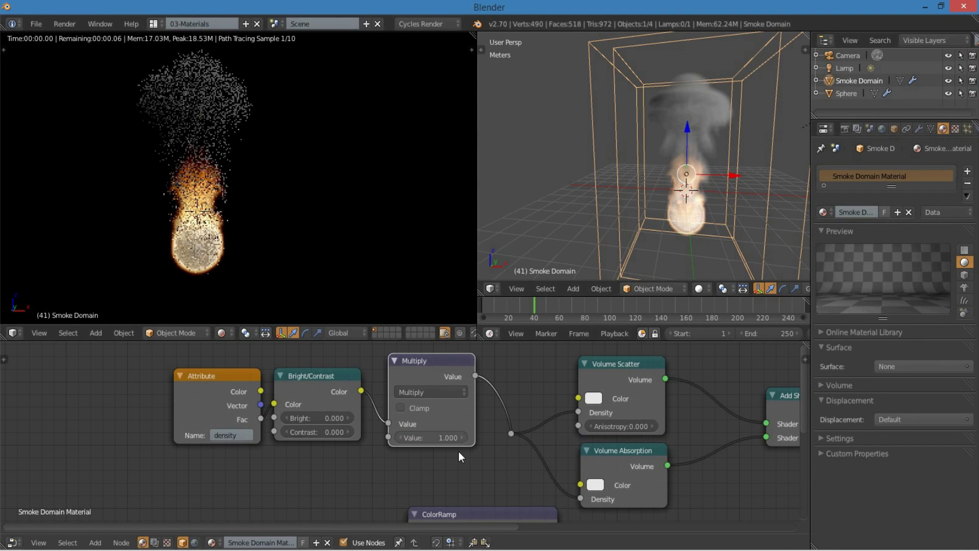
- Set the Multiply value to 25, after briefly trying 0.1
click(445, 440)
key(BackSpace)
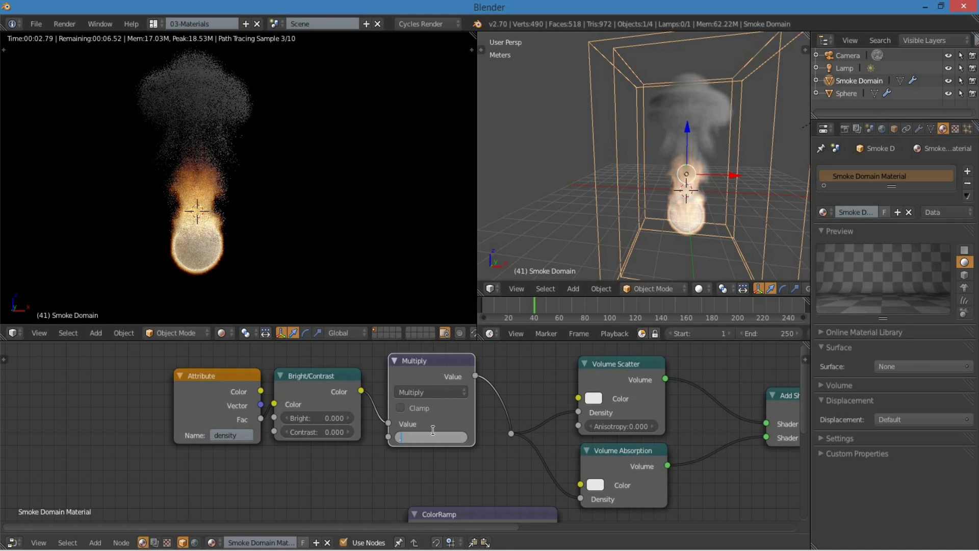
text(.1)
key(Return)
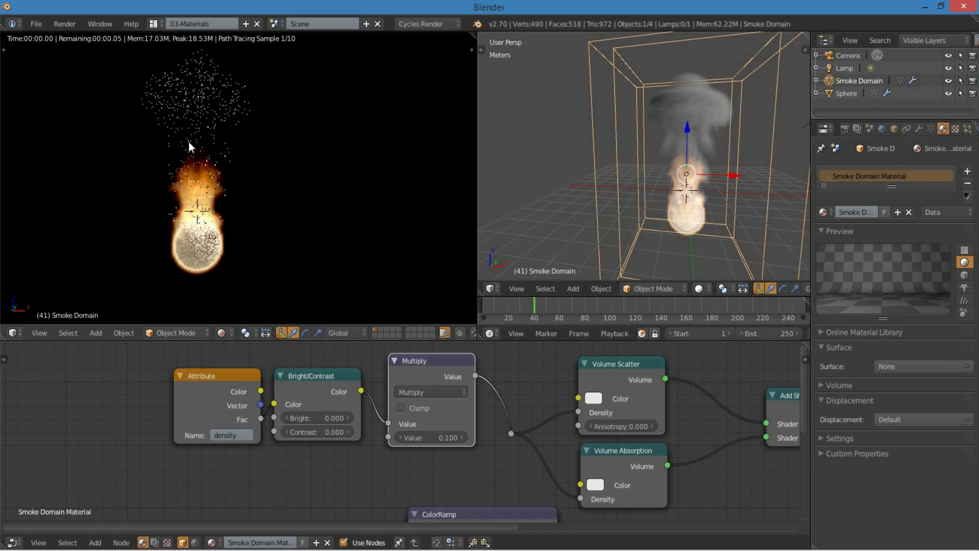
click(434, 437)
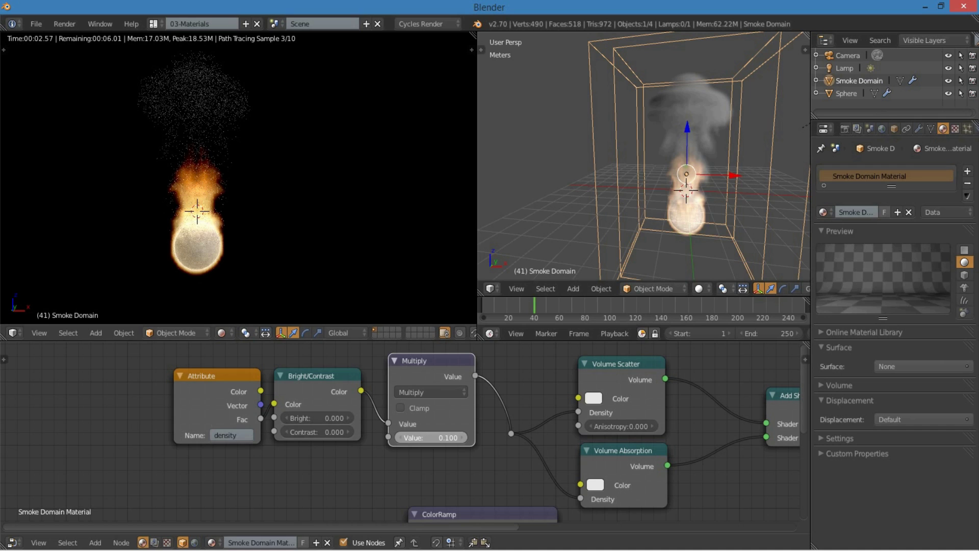
key(BackSpace)
text(25)
key(Return)
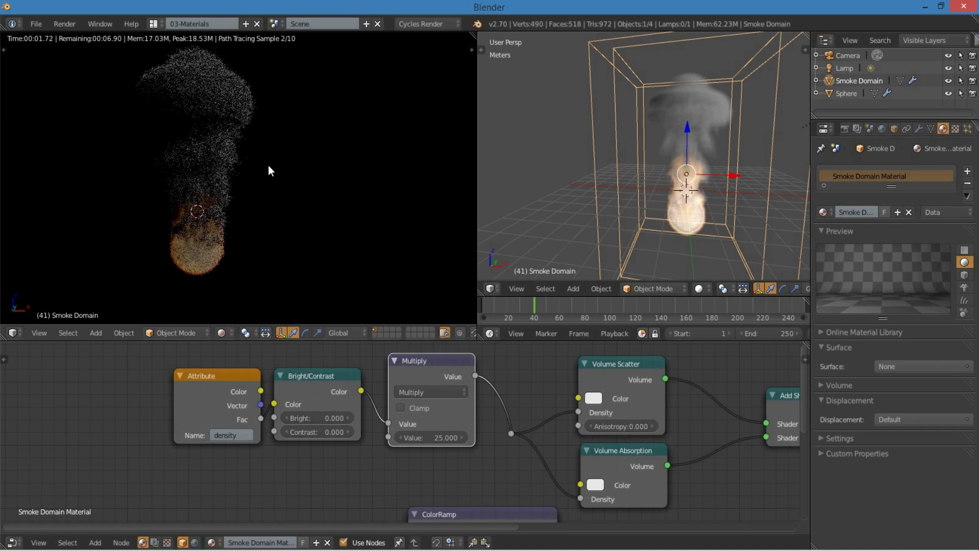
- Rearrange the Multiply and Bright/Contrast nodes and test a contrast of 25
mouse_move(434, 373)
mouse_down()
mouse_move(442, 385)
mouse_move(430, 387)
mouse_up()
drag(321, 387, 317, 384)
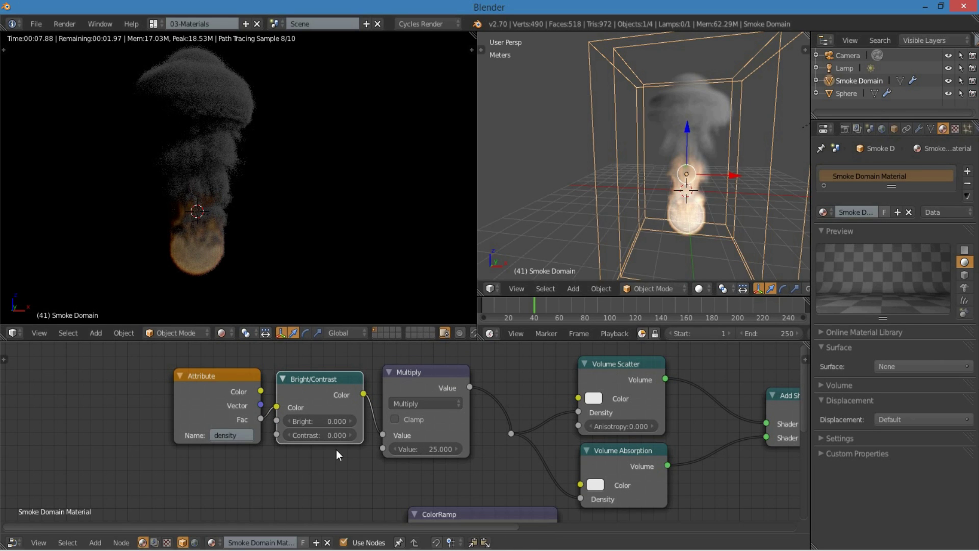
middle_drag(336, 448, 364, 448)
click(351, 438)
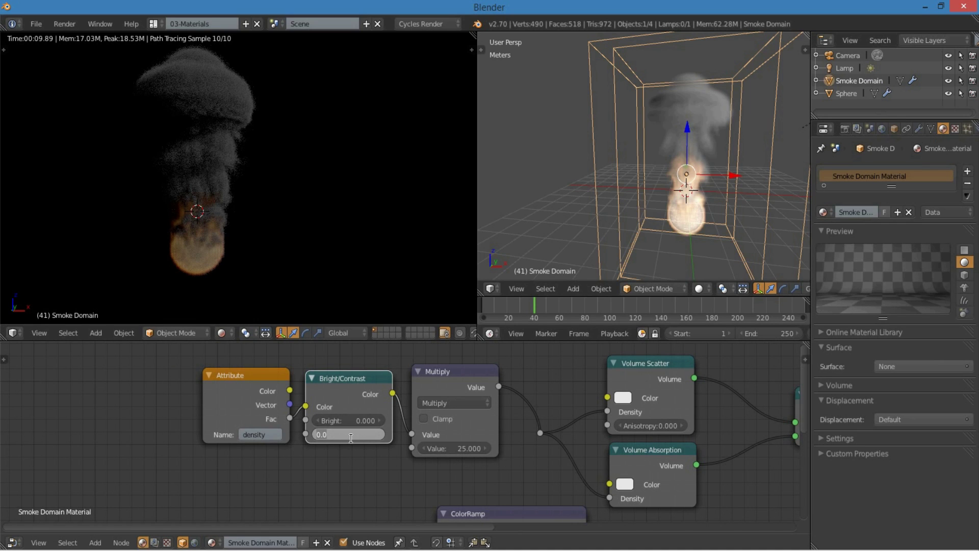
text(25)
key(Return)
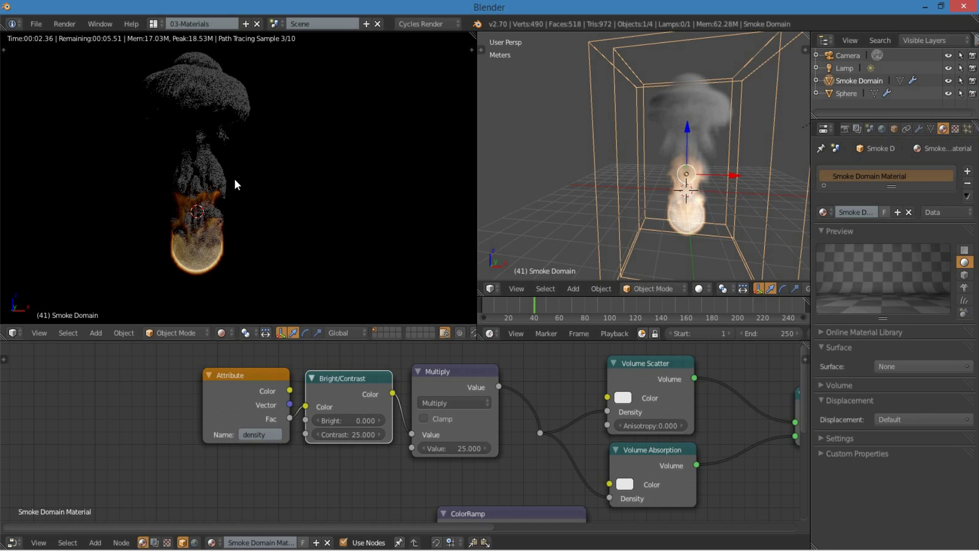
- Reset the contrast to 0 and the Multiply value to 1, then view the whole tree
scroll(235, 183, up, 1)
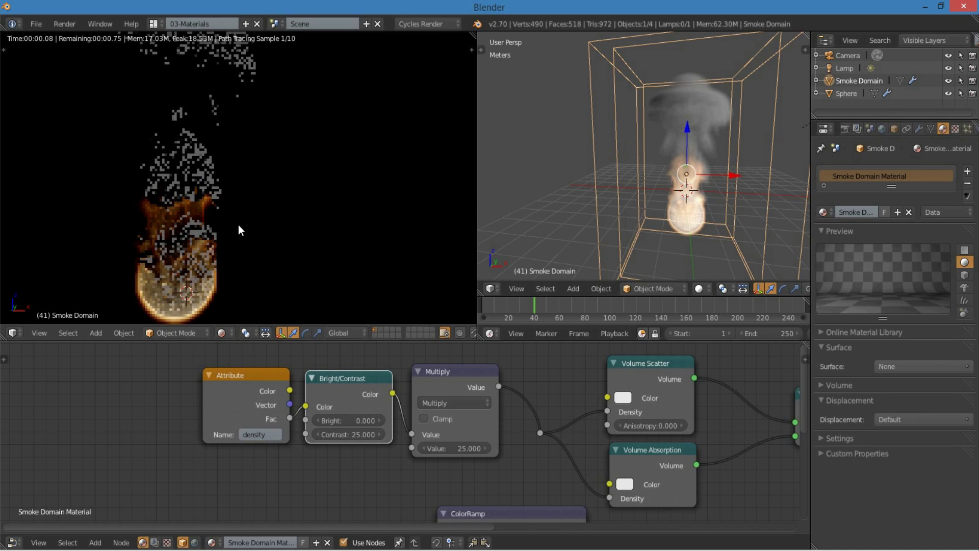
scroll(238, 225, up, 1)
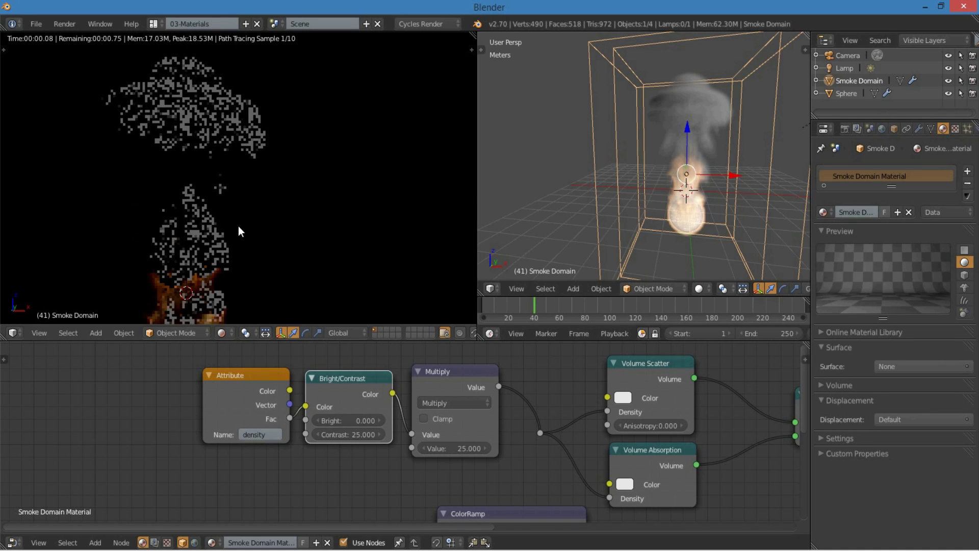
click(350, 435)
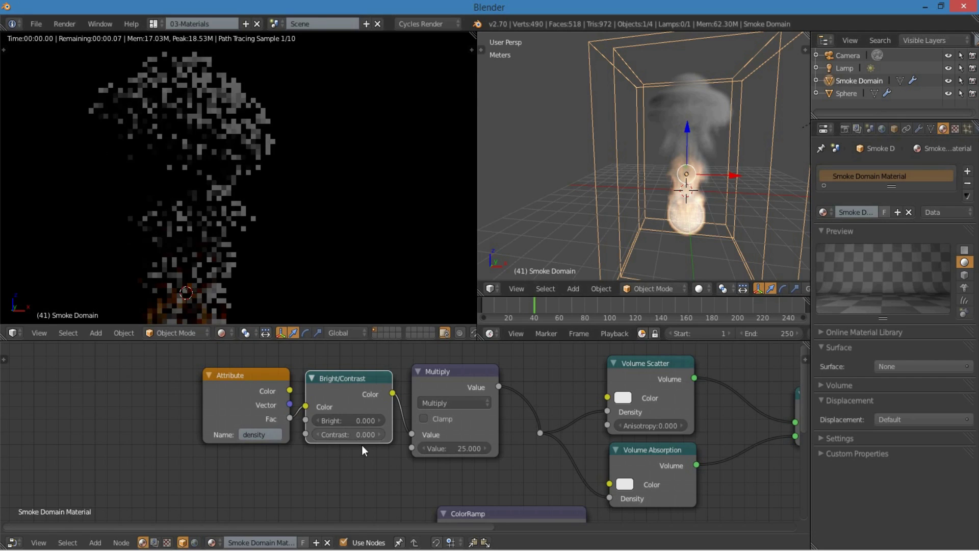
key(Return)
click(460, 448)
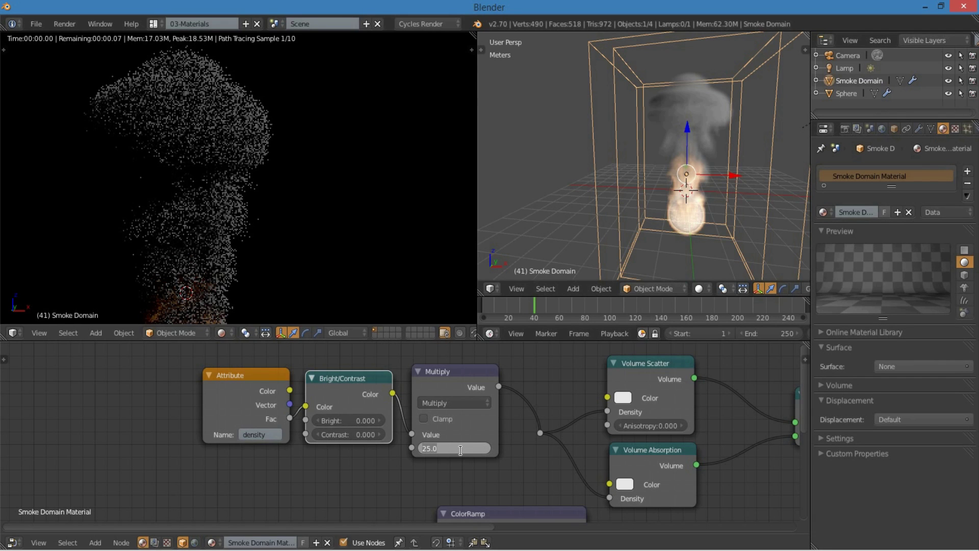
text(1)
key(Return)
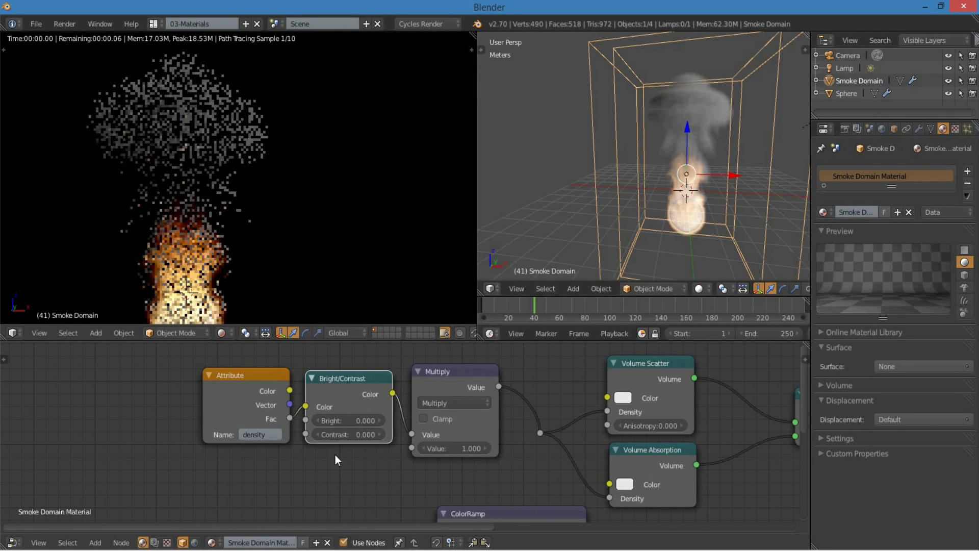
scroll(335, 454, down, 3)
middle_drag(335, 455, 393, 455)
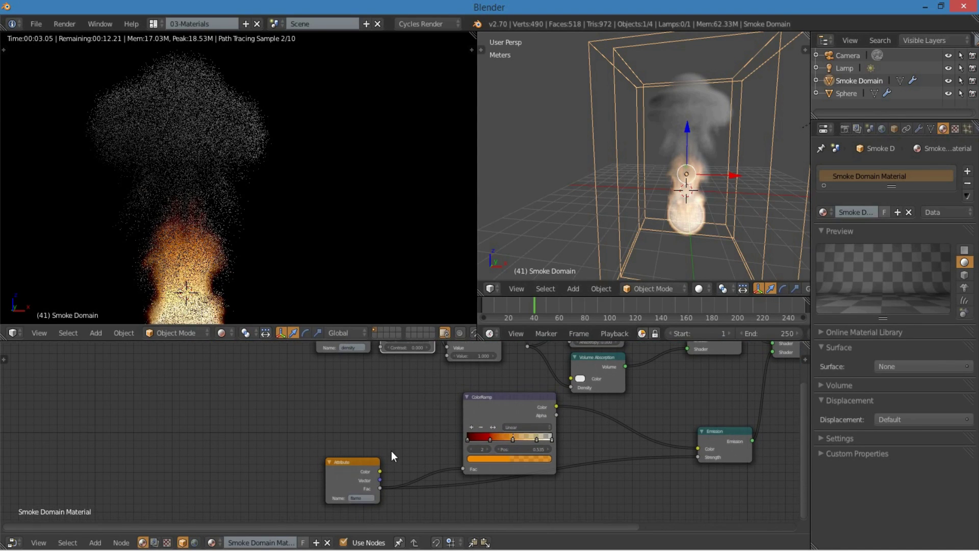
- Move the lower flame Attribute node left and select the Bright/Contrast node
drag(344, 466, 301, 460)
middle_drag(420, 408, 496, 471)
scroll(455, 453, down, 1)
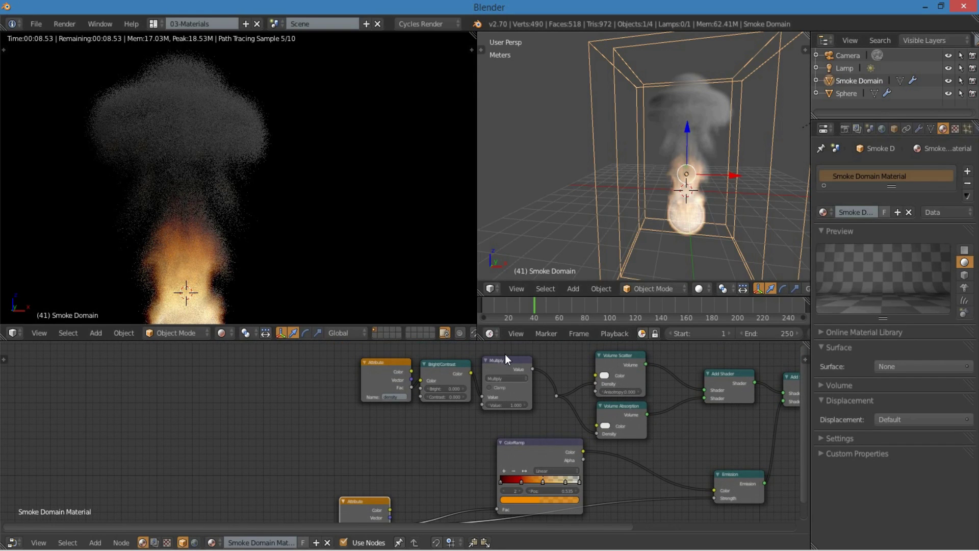
middle_drag(463, 427, 466, 413)
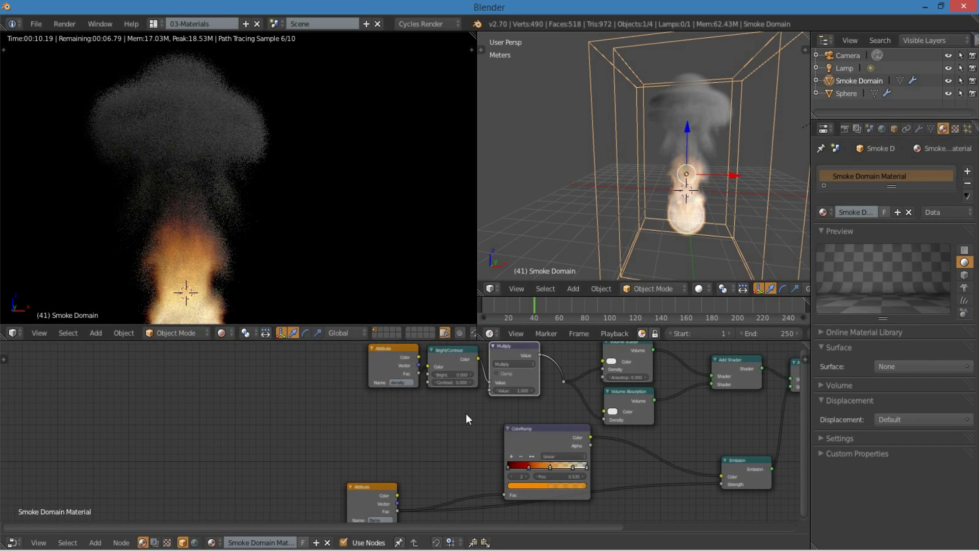
click(458, 350)
middle_drag(441, 406, 460, 389)
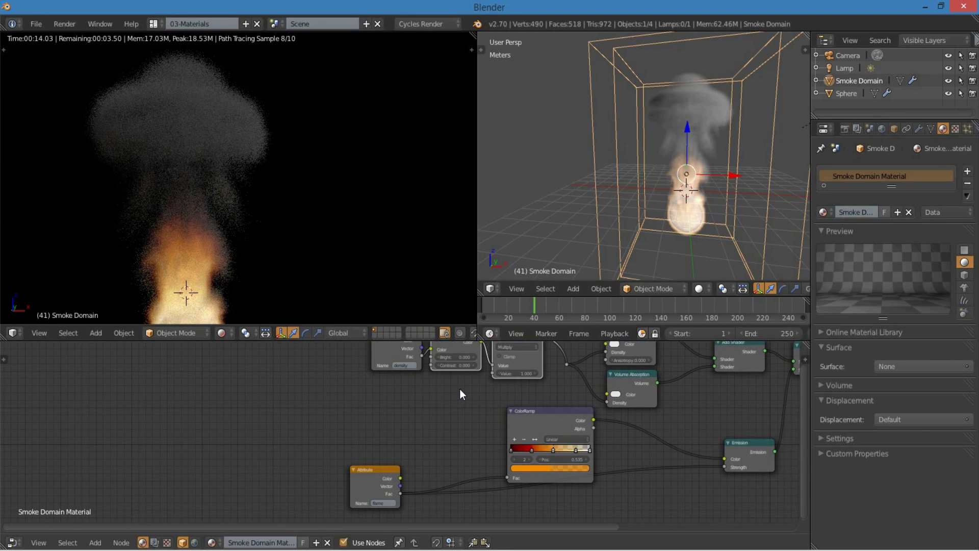
- Duplicate Bright/Contrast and Multiply beside the flame Attribute and wire Multiply into Emission Strength
key(shift+d)
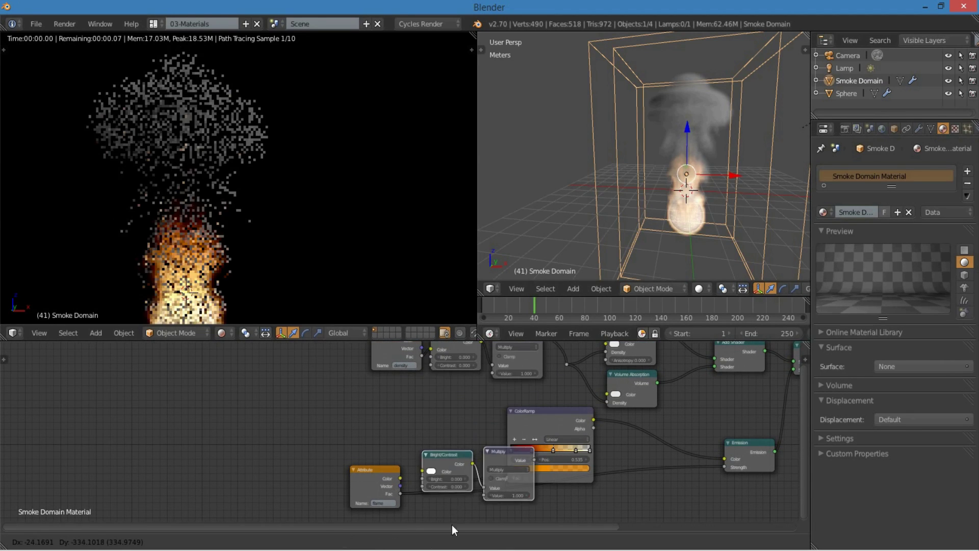
click(475, 540)
scroll(398, 451, up, 2)
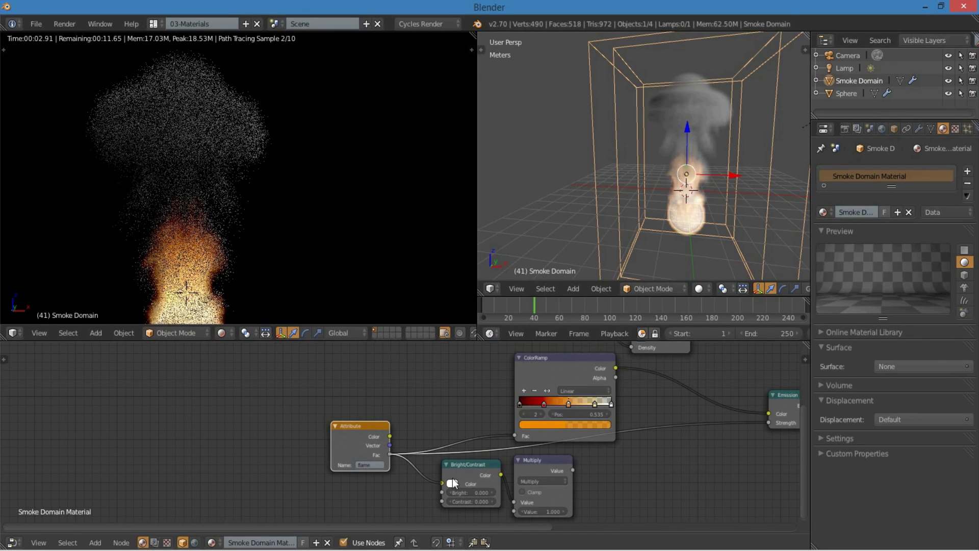
drag(450, 464, 433, 467)
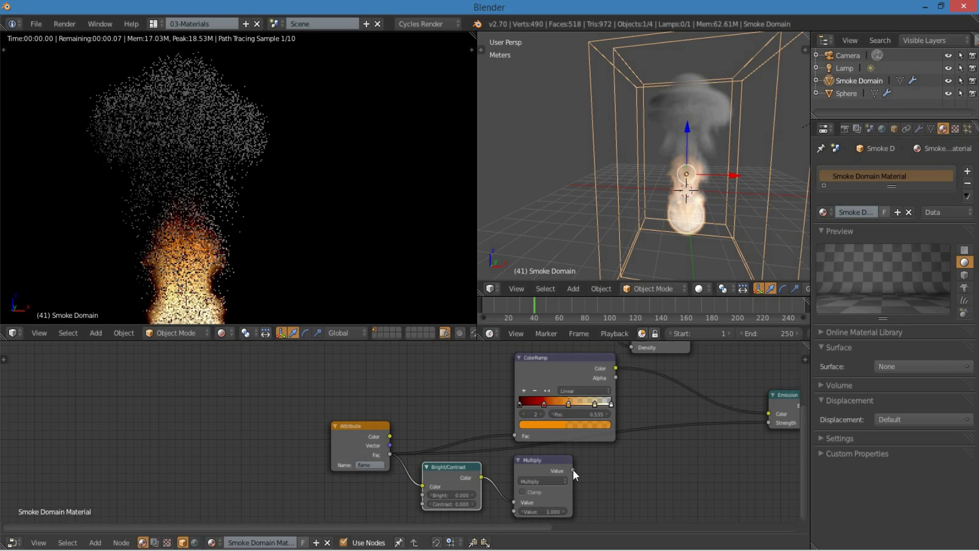
drag(573, 470, 772, 422)
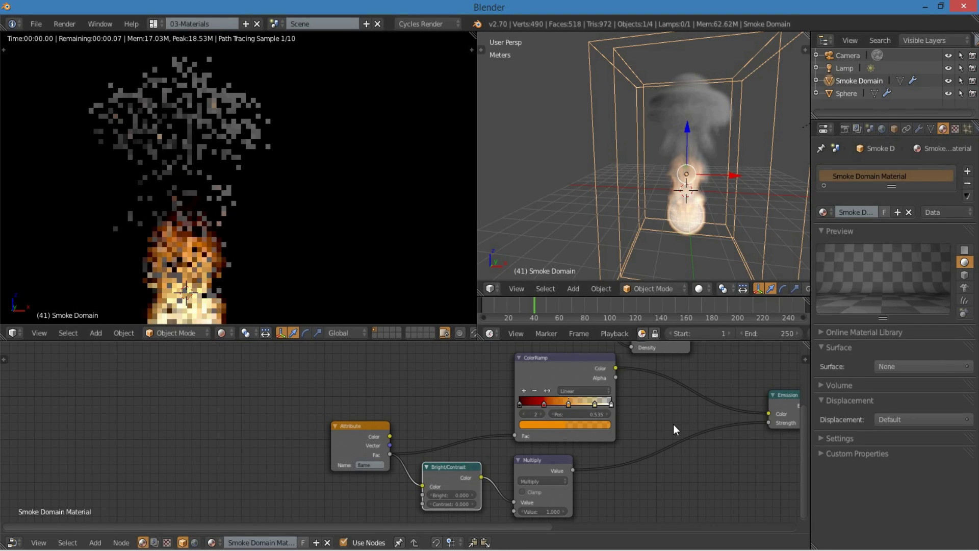
- Fit all nodes in view and shift the ColorRamp node left
key(Home)
scroll(638, 402, up, 2)
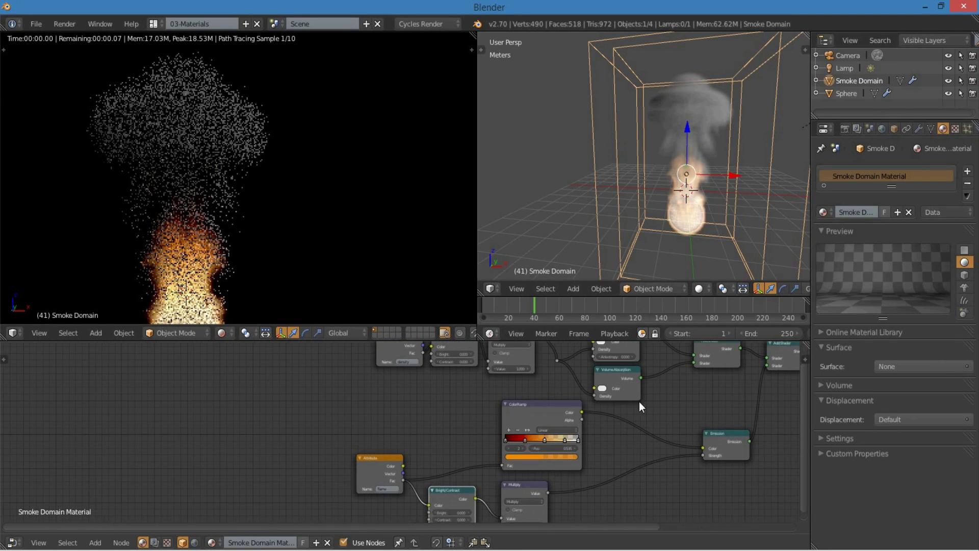
drag(544, 408, 545, 411)
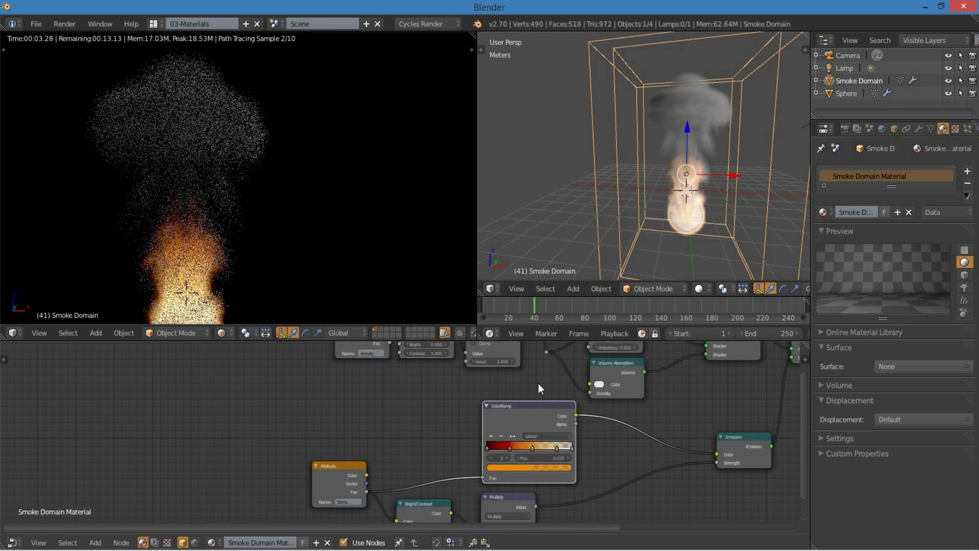
middle_drag(538, 383, 454, 377)
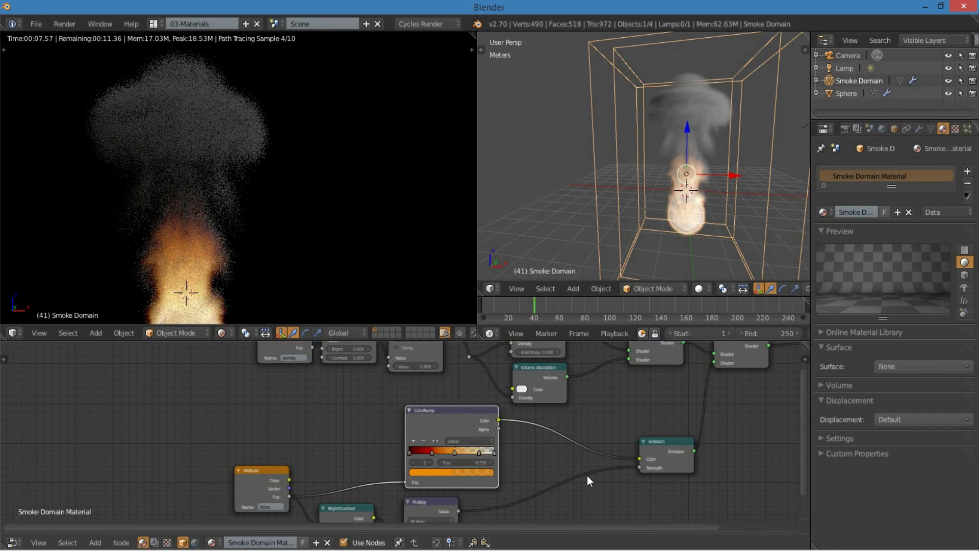
scroll(566, 449, up, 3)
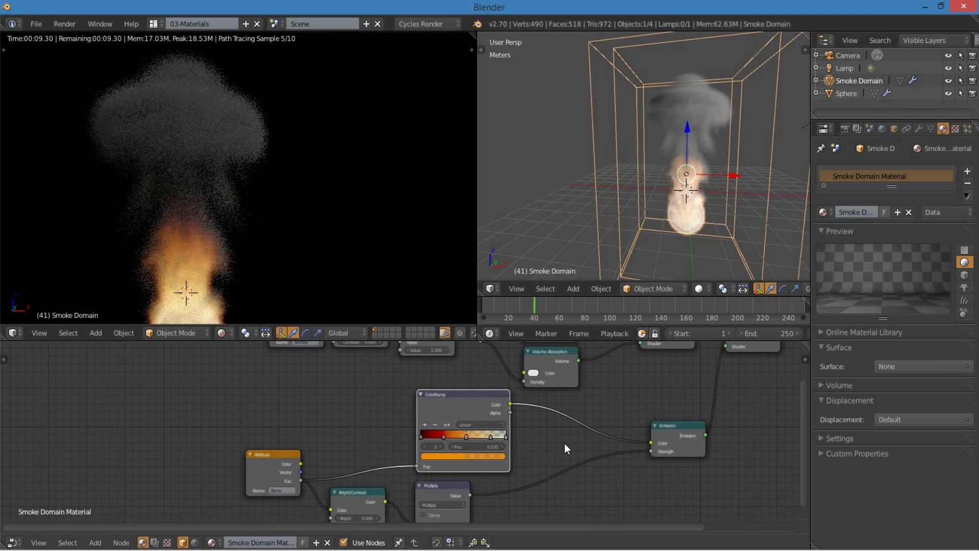
drag(420, 393, 350, 401)
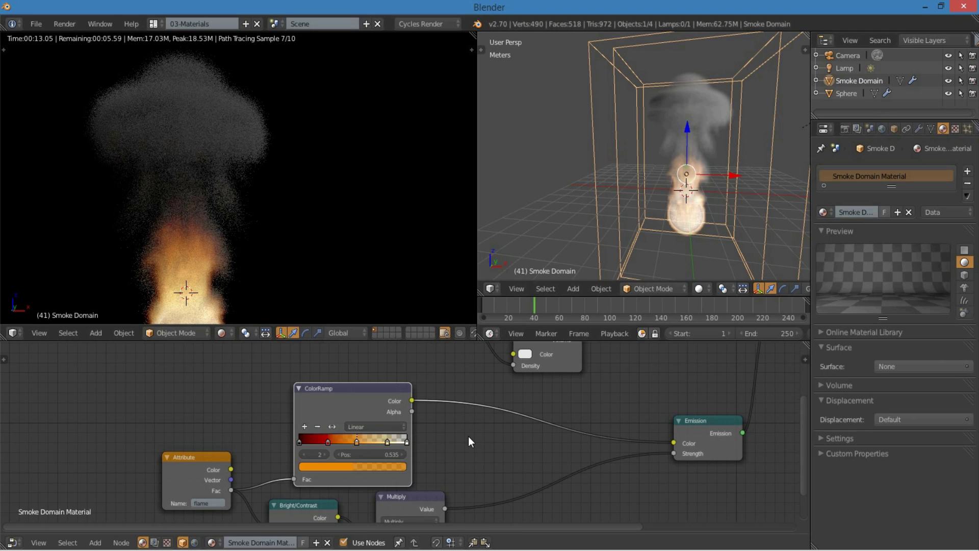
- Insert a Gamma node between the ColorRamp and the Emission shader
key(shift+a)
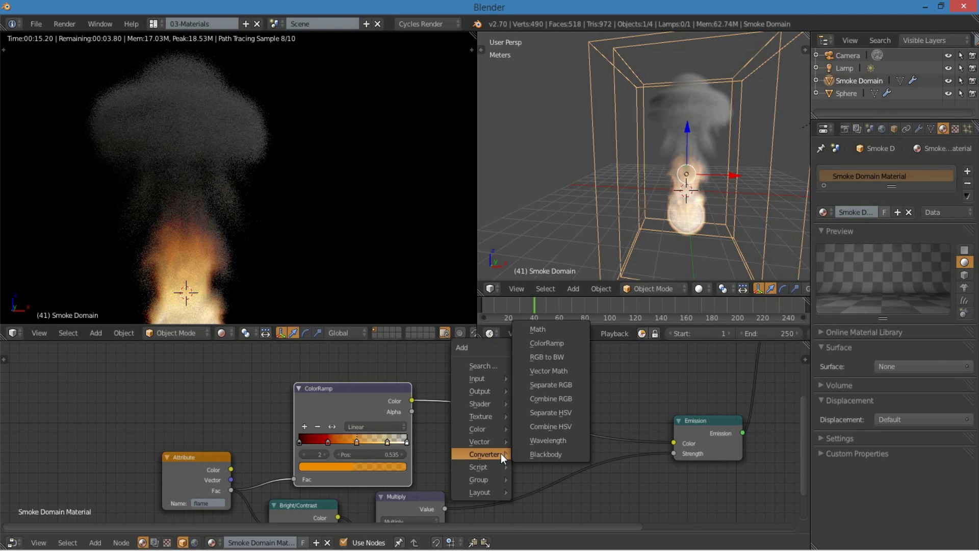
mouse_move(478, 429)
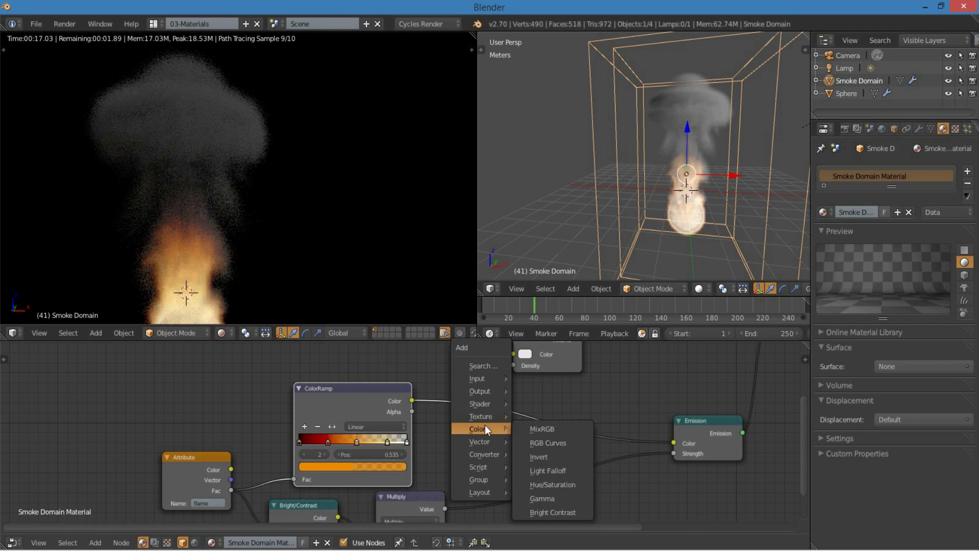
click(555, 492)
click(442, 384)
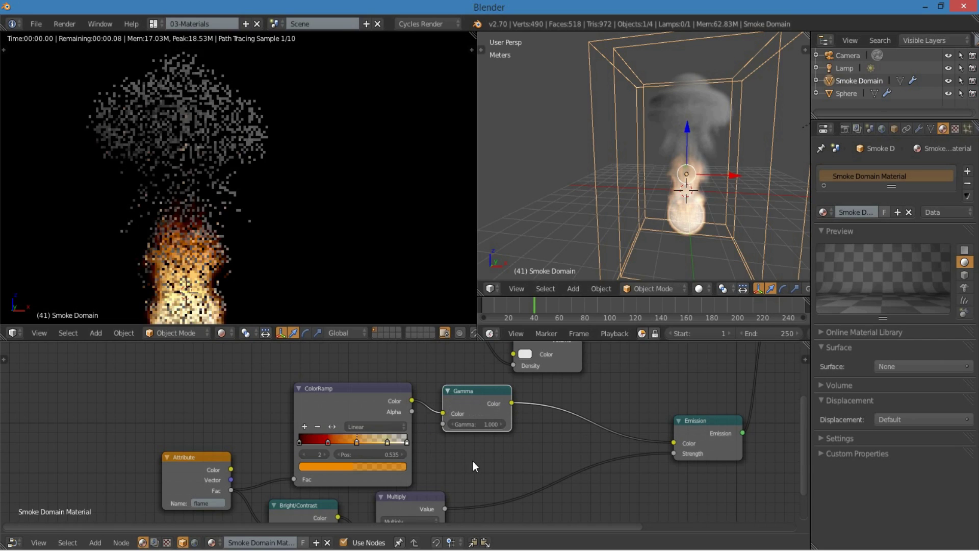
middle_drag(471, 456, 477, 409)
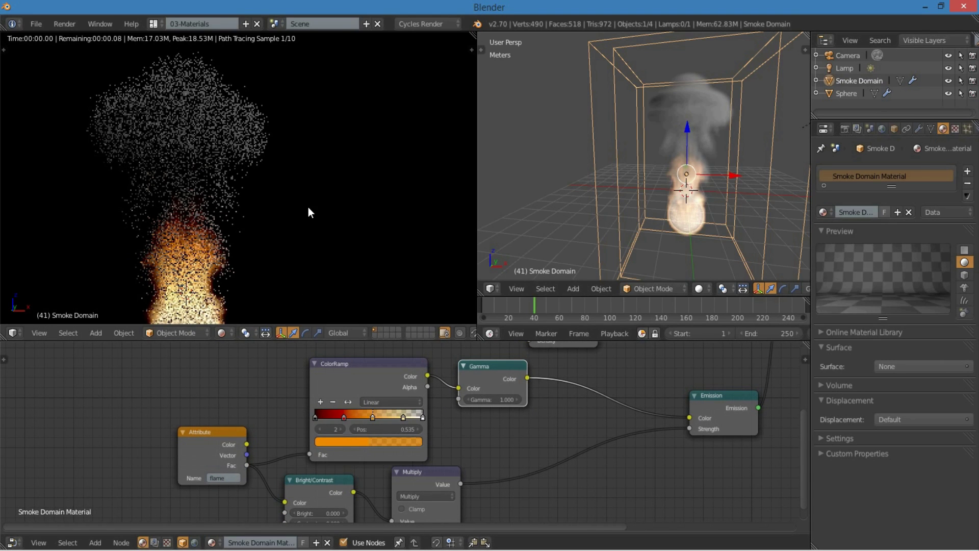
- Test Gamma values of 0.25 and 5, then return Gamma to 1
click(498, 399)
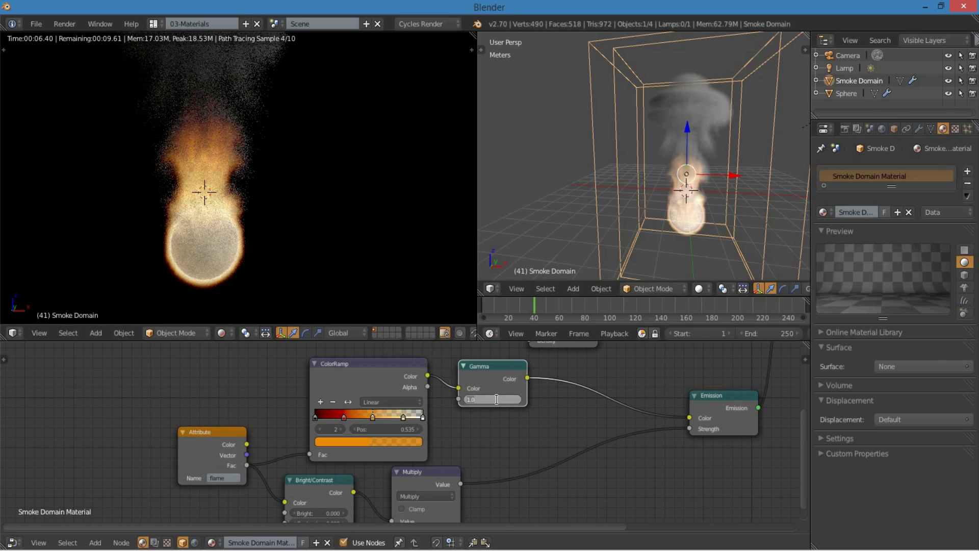
text(25)
key(Return)
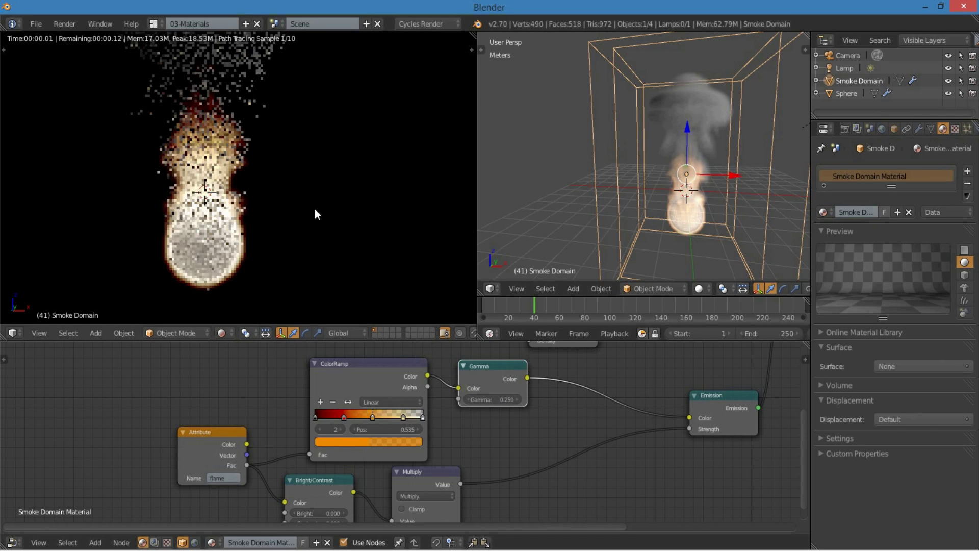
click(497, 398)
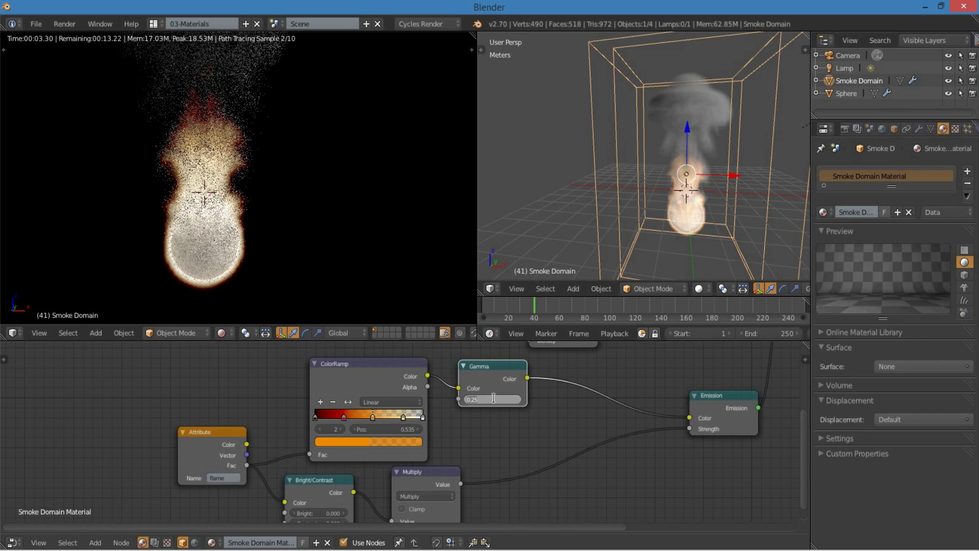
text(5)
key(Return)
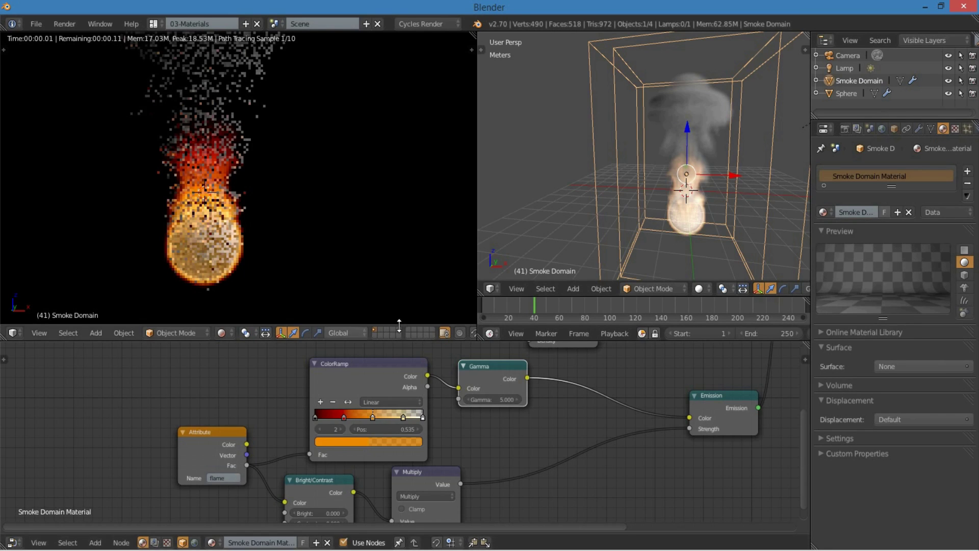
click(496, 398)
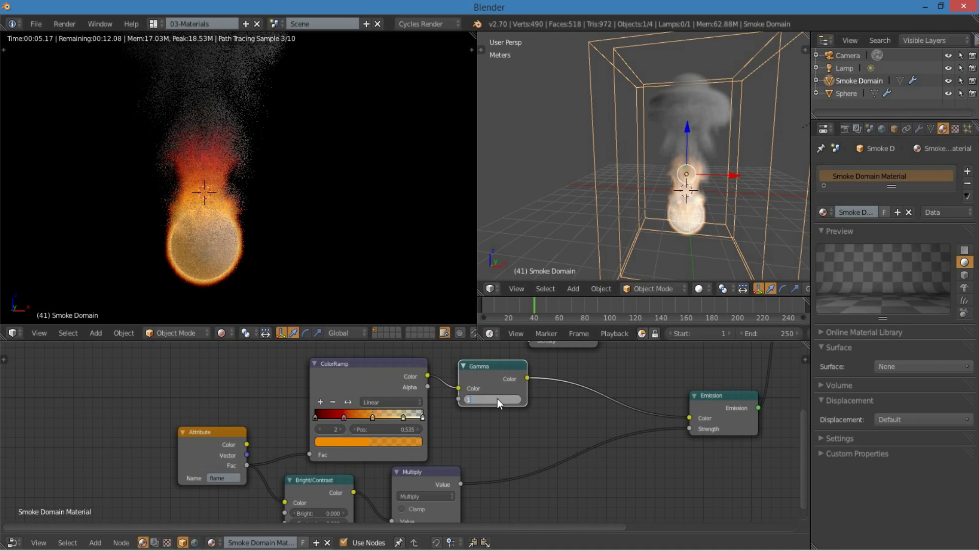
text(1)
key(Return)
- Add a Hue Saturation Value node after Gamma, leaving Hue at 0.500
key(shift+a)
mouse_move(562, 400)
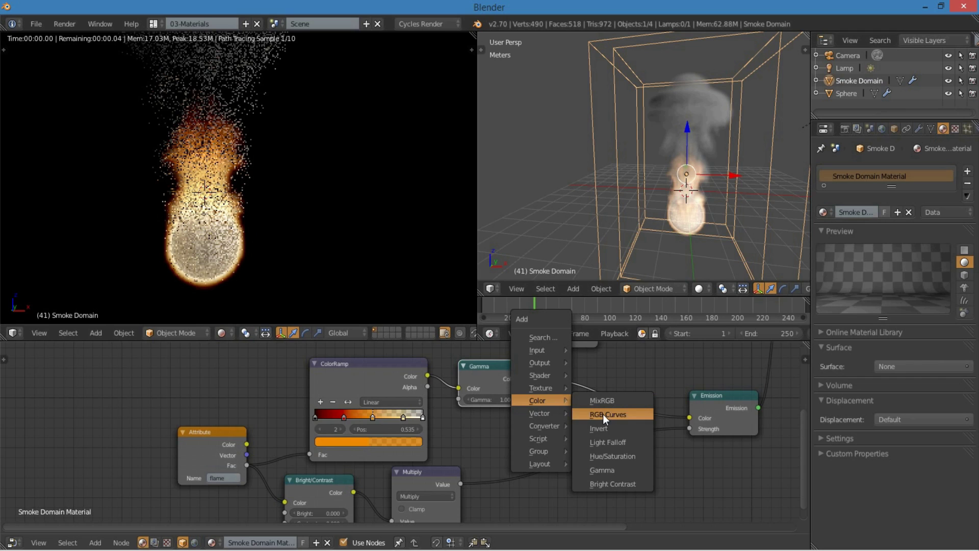
click(639, 454)
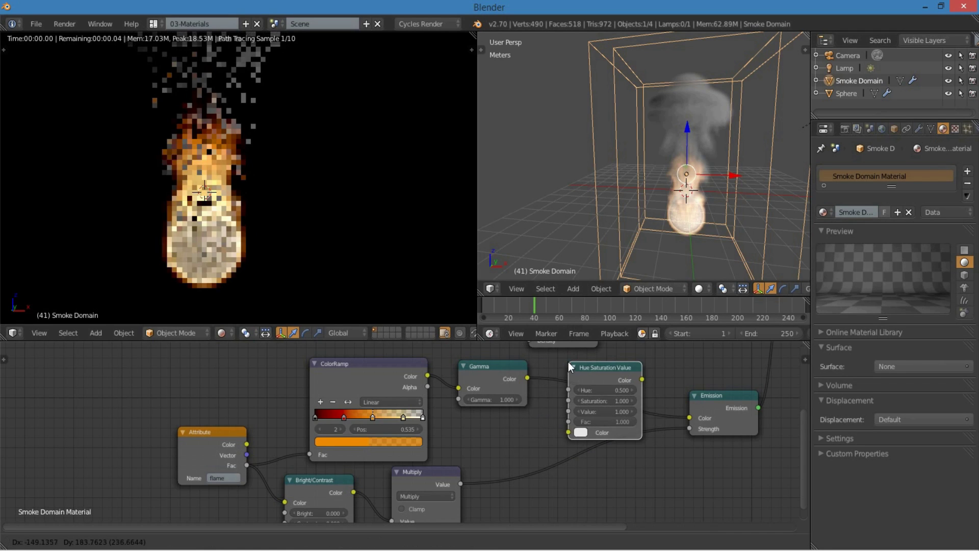
click(538, 356)
click(604, 386)
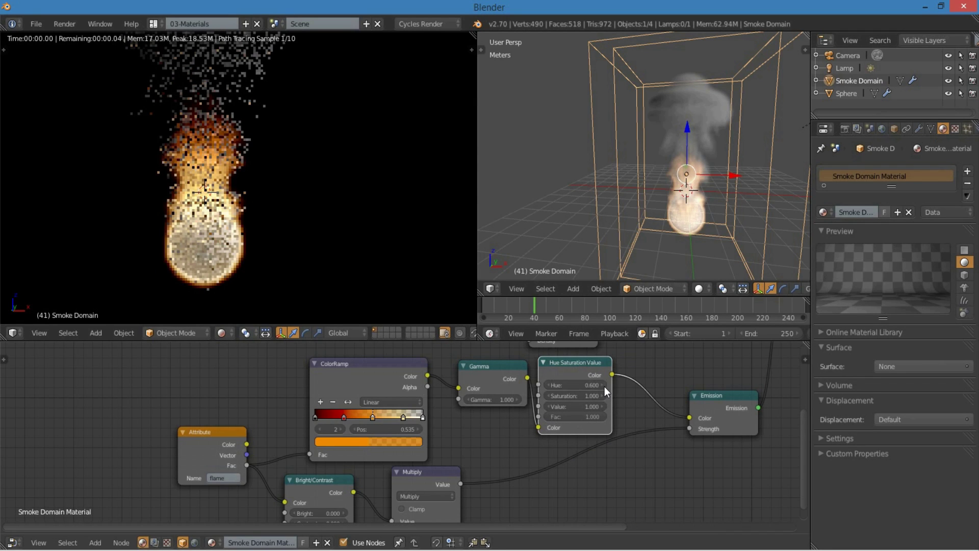
click(548, 384)
scroll(625, 439, down, 1)
middle_drag(626, 437, 571, 461)
scroll(644, 448, up, 1)
scroll(645, 451, down, 2)
scroll(647, 449, down, 1)
scroll(565, 459, down, 2)
scroll(560, 446, up, 1)
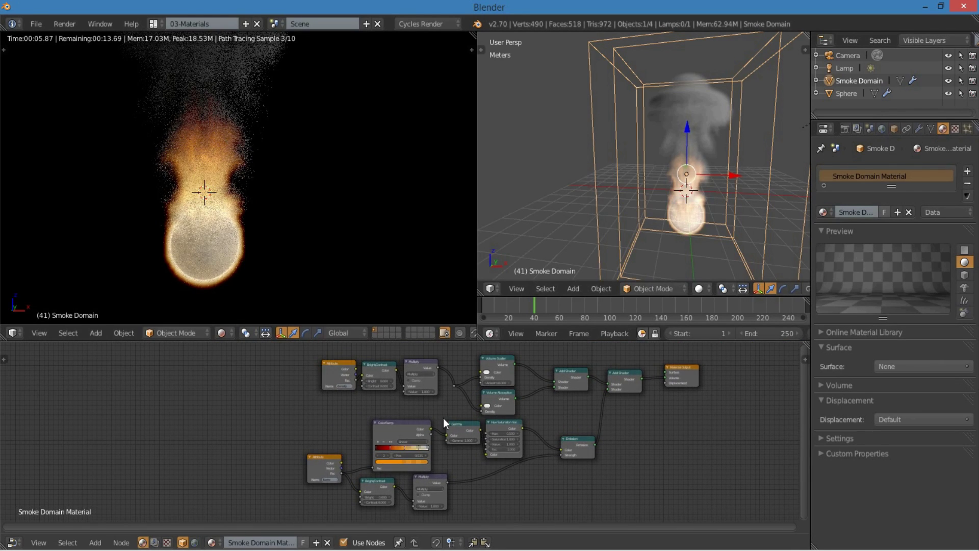
- Box-select every node except the Material Output and pack them into a group with Ctrl+G
key(b)
drag(229, 347, 632, 518)
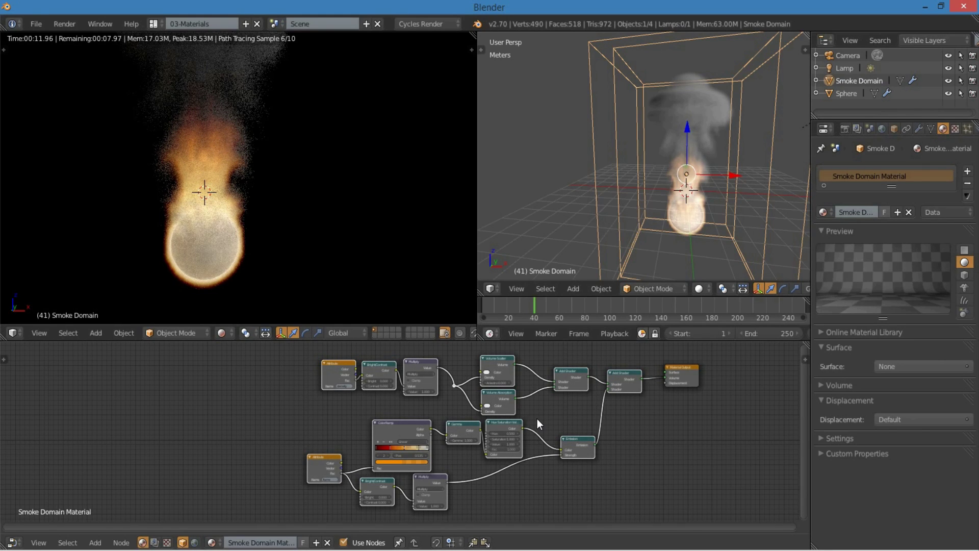
key(ctrl+g)
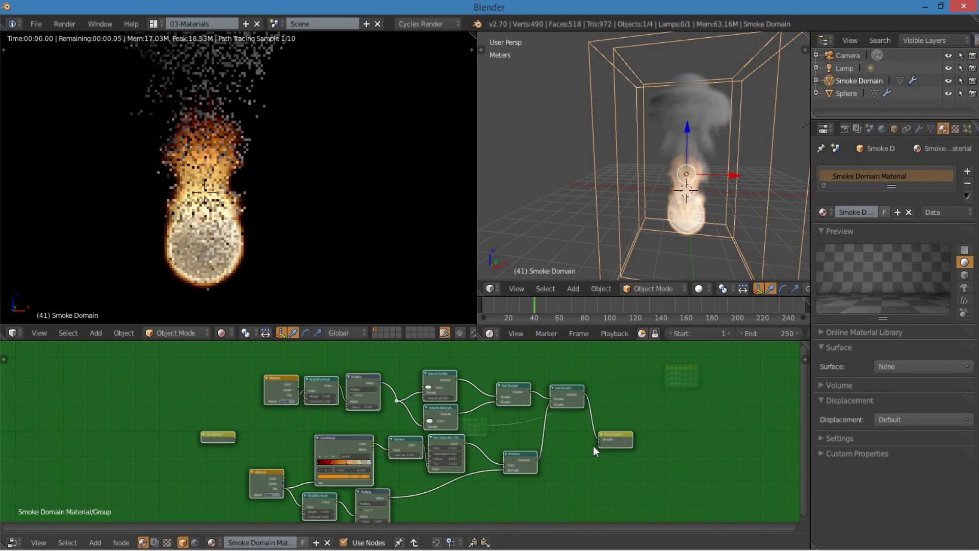
scroll(591, 459, down, 2)
scroll(589, 469, up, 2)
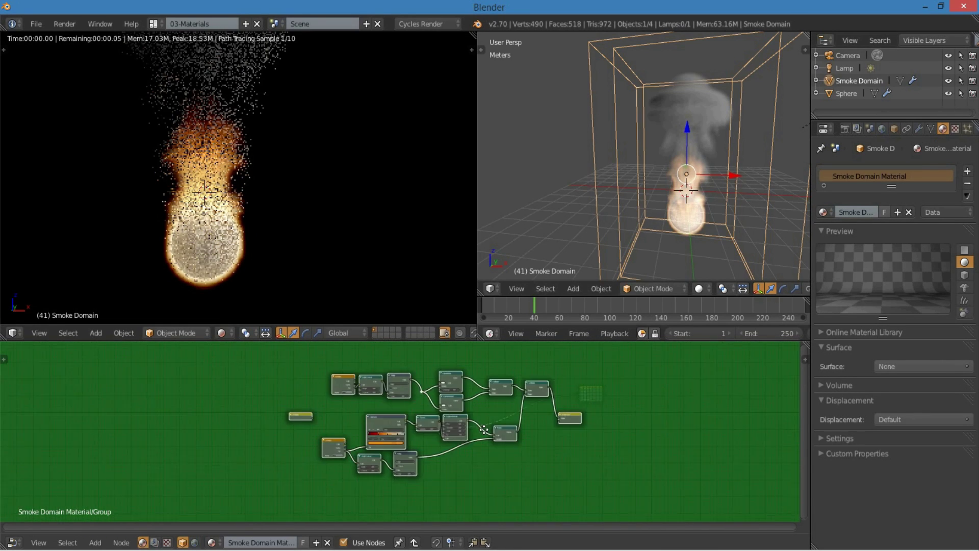
middle_drag(469, 405, 509, 415)
key(Tab)
scroll(516, 413, up, 3)
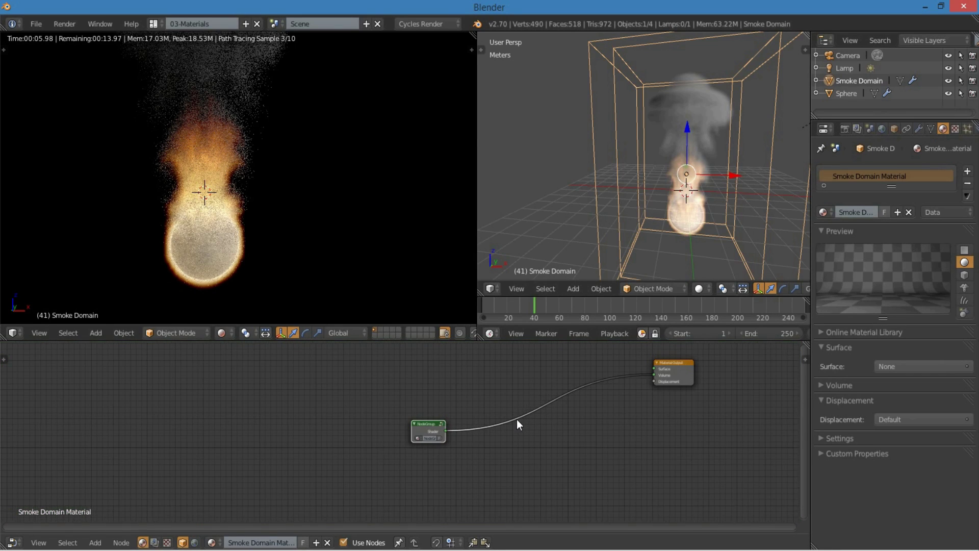
key(Tab)
scroll(526, 417, down, 2)
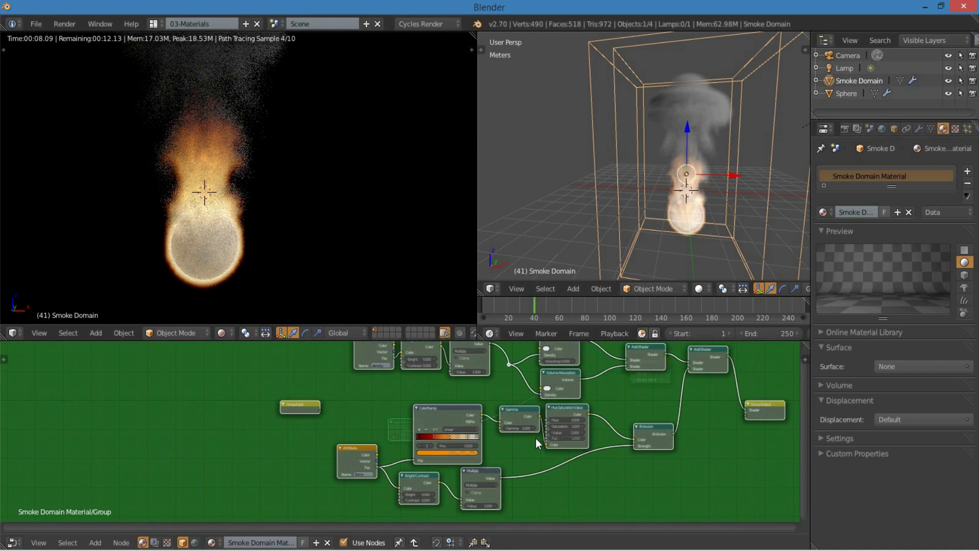
key(Tab)
scroll(485, 439, up, 4)
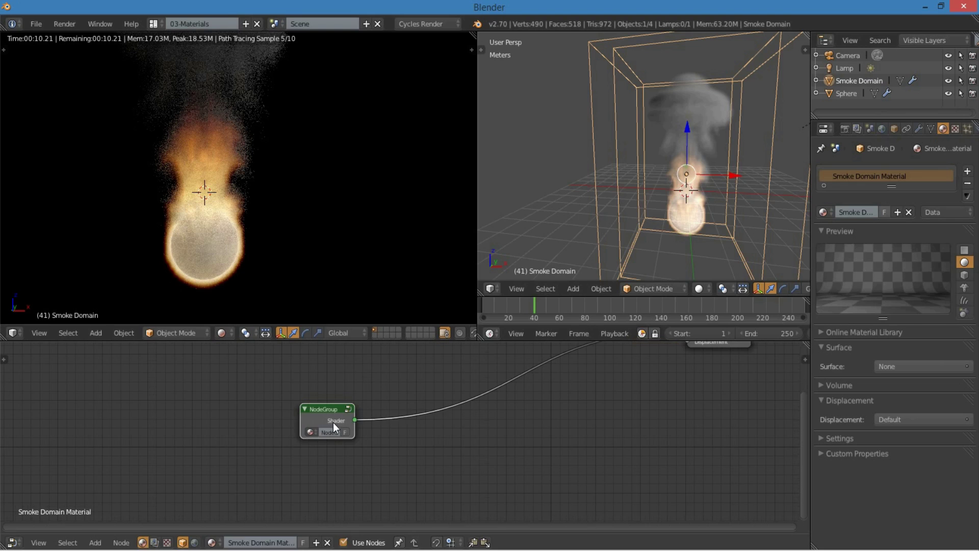
- Rename the node group to 'Smoke Shader' and narrow the group node slightly
drag(333, 422, 462, 397)
click(385, 405)
text(Smo)
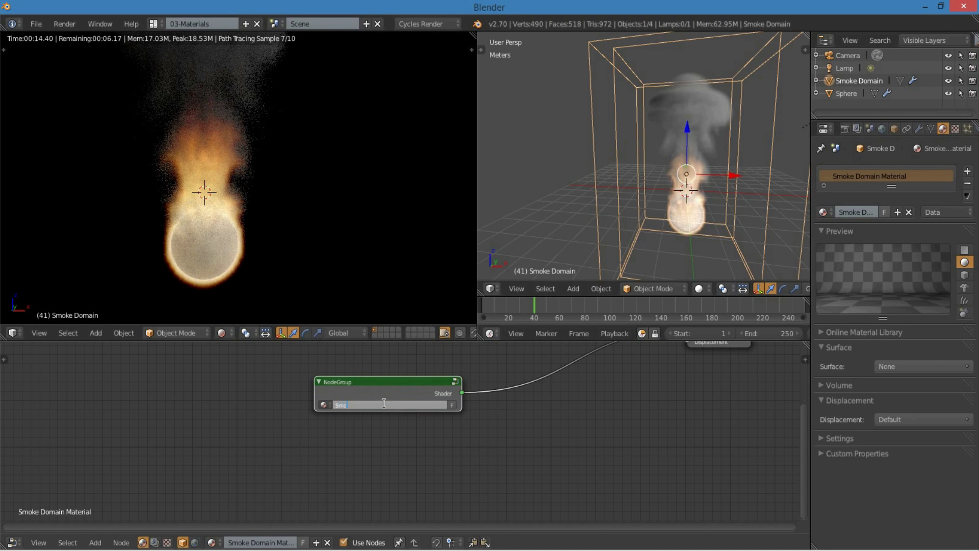
text(ke Shader)
key(Return)
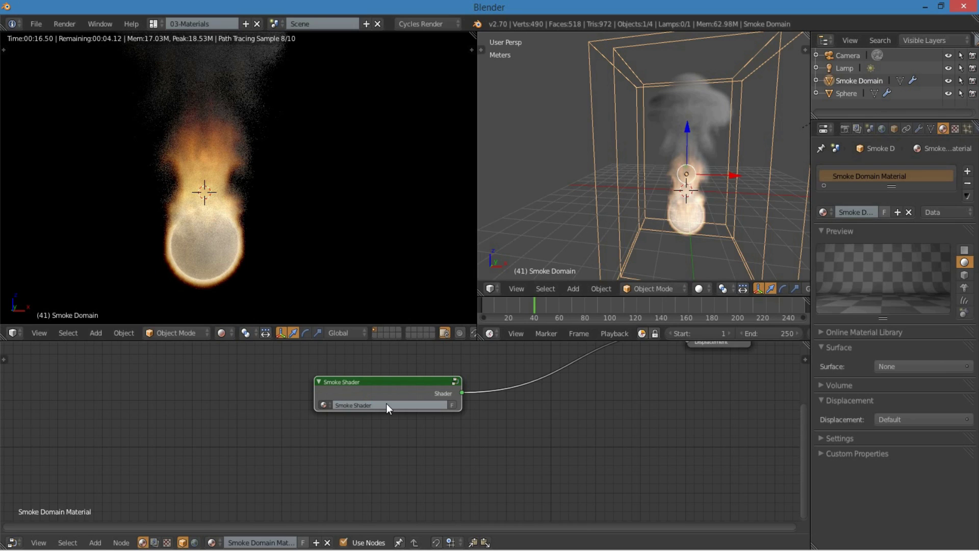
drag(462, 401, 454, 401)
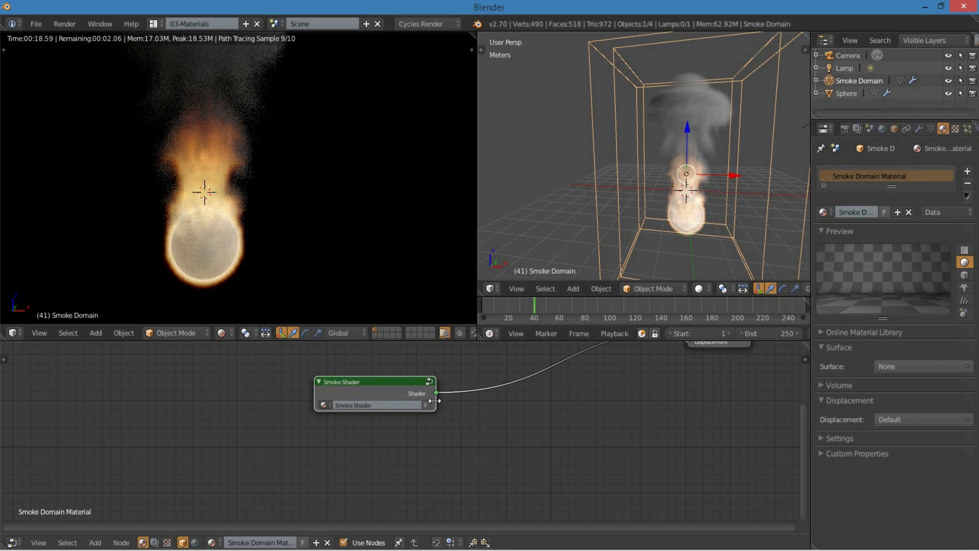
- Maximize the node editor, enter the Smoke Shader group and show the properties sidebar
key(shift+space)
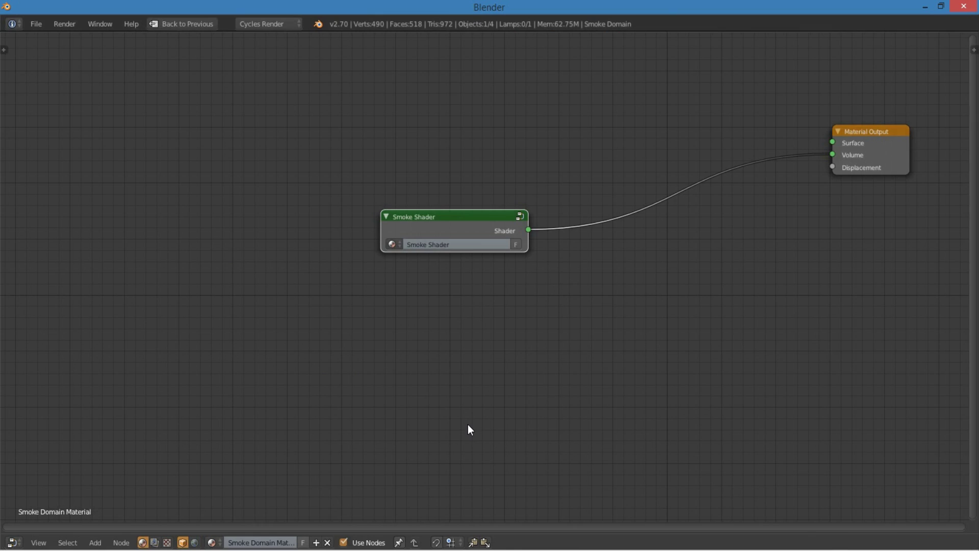
middle_drag(519, 347, 441, 414)
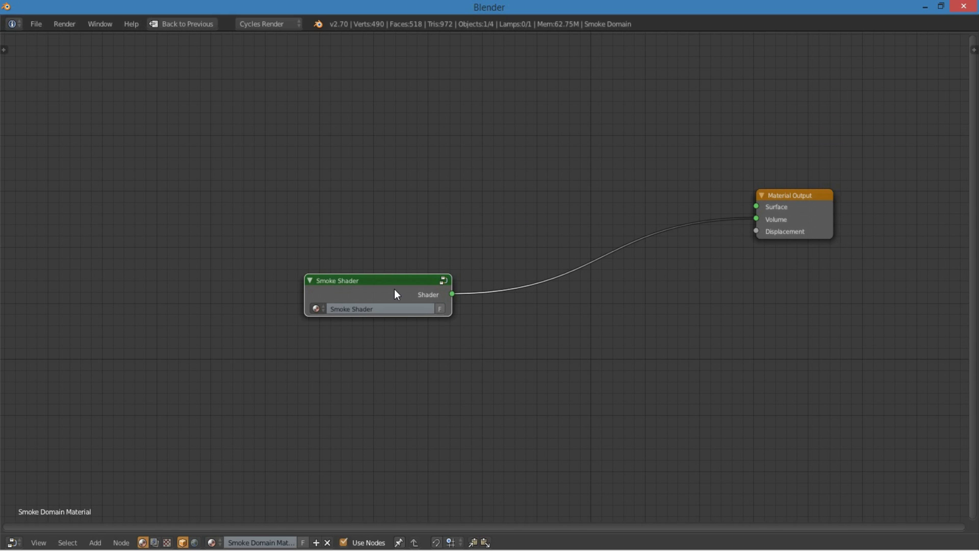
key(Tab)
key(Home)
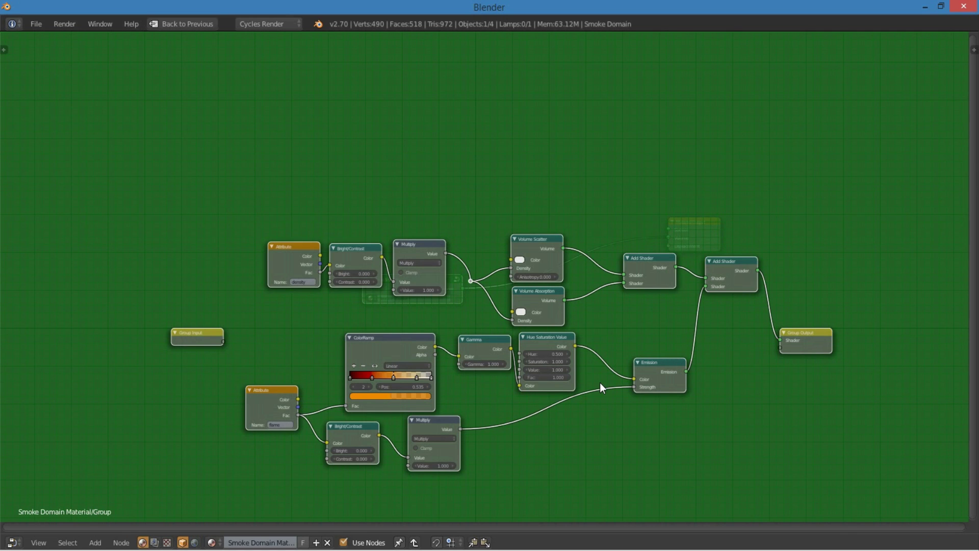
key(n)
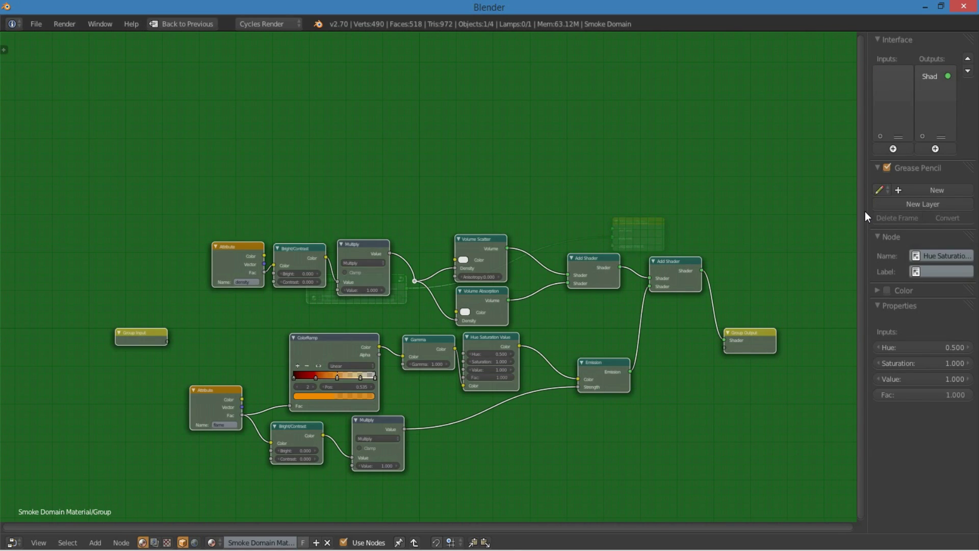
drag(865, 211, 811, 215)
scroll(647, 340, up, 4)
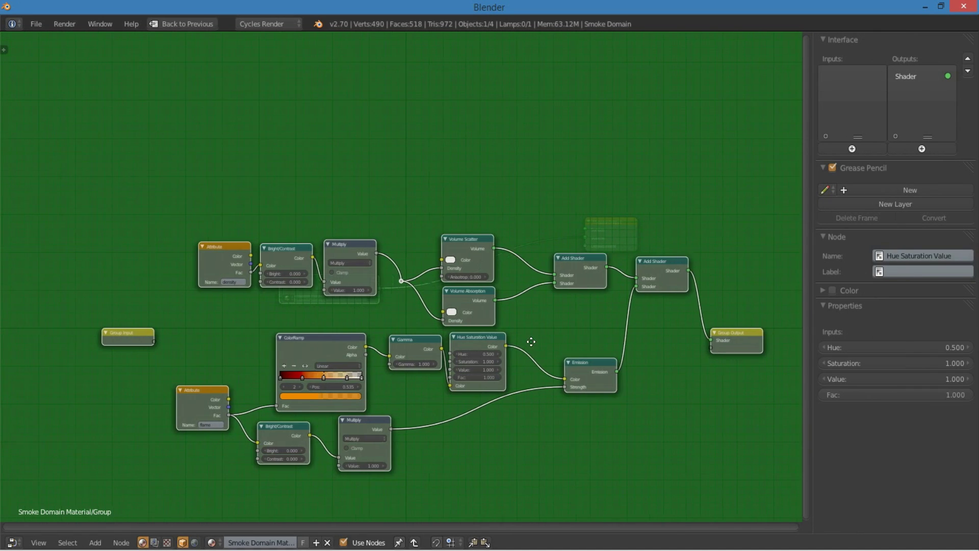
drag(156, 301, 162, 286)
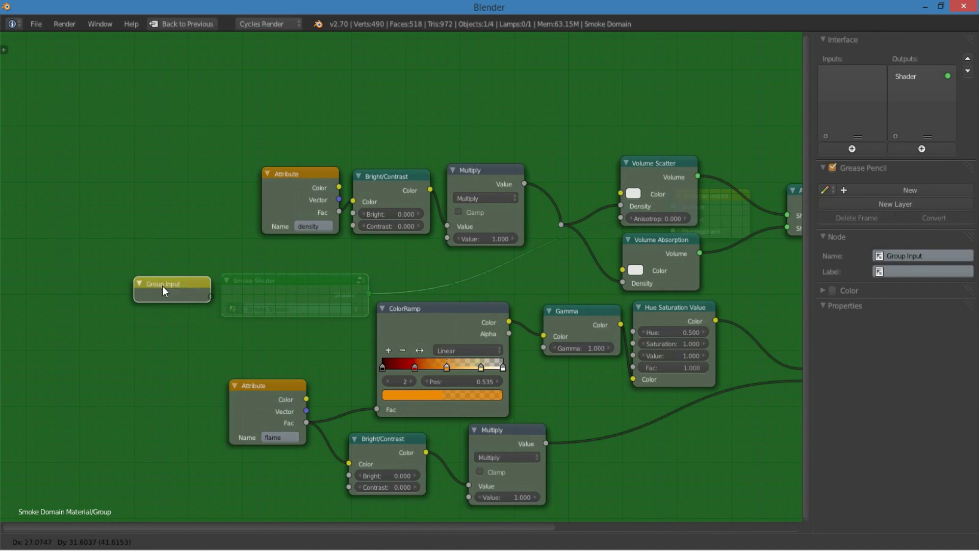
ctrl+scroll(225, 299, left, 3)
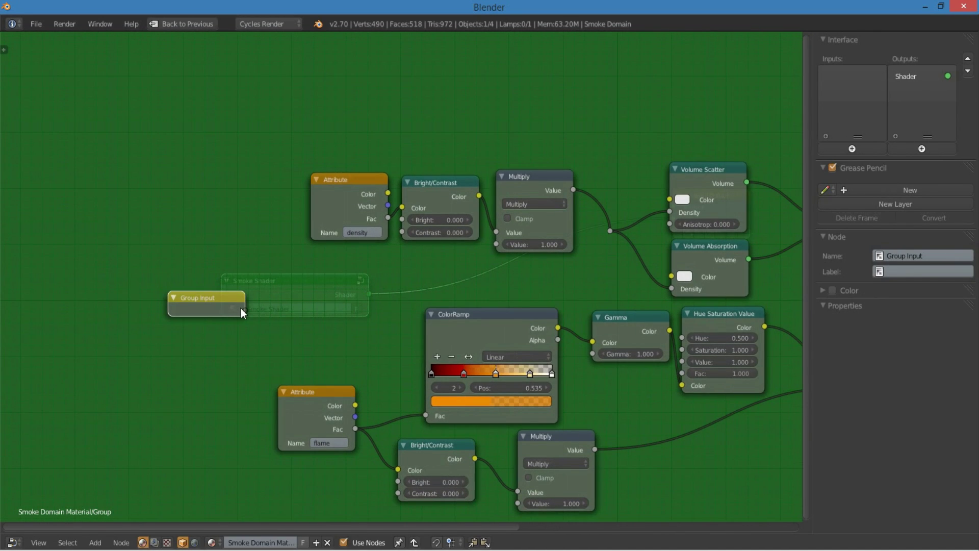
- Link Group Input to the density Contrast, Multiply Value, and both volume Color sockets
drag(240, 308, 397, 230)
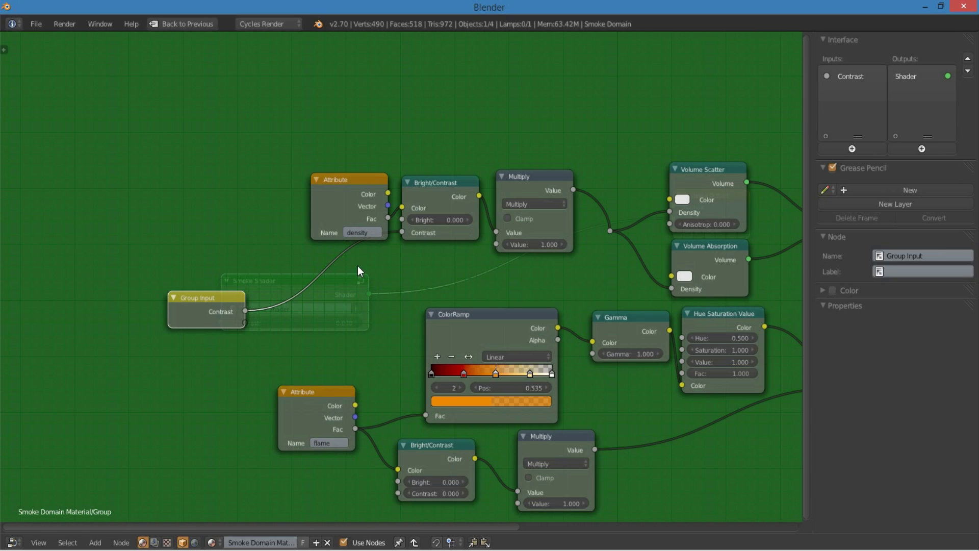
drag(245, 322, 497, 243)
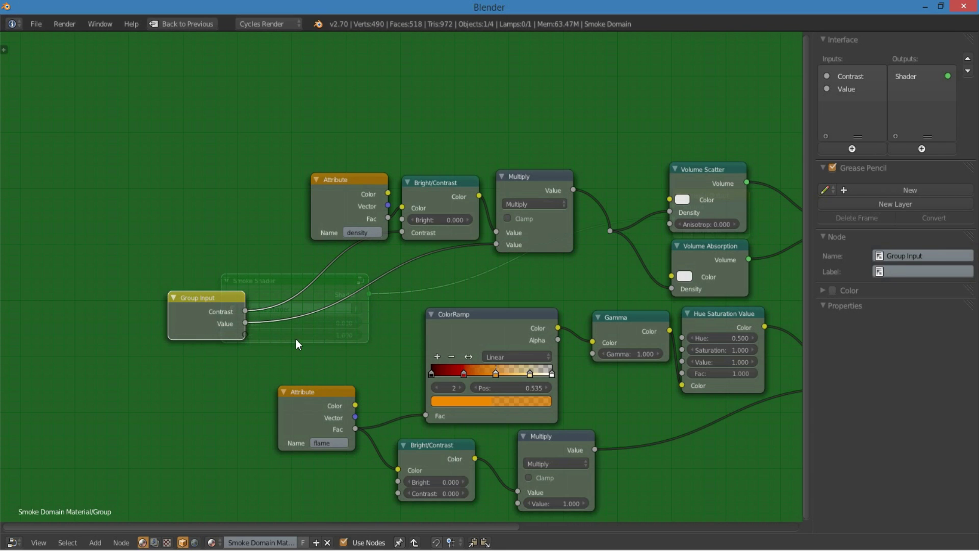
drag(245, 334, 669, 199)
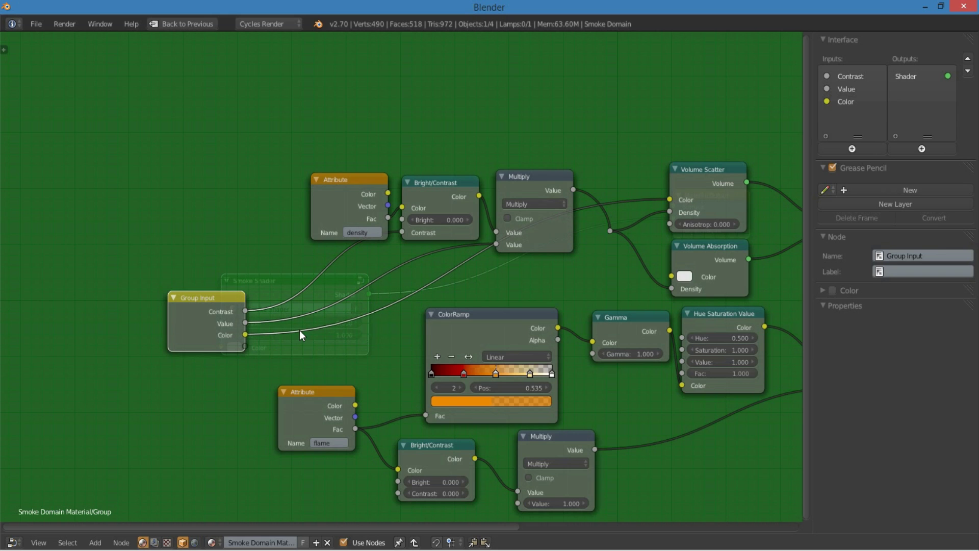
drag(245, 346, 671, 276)
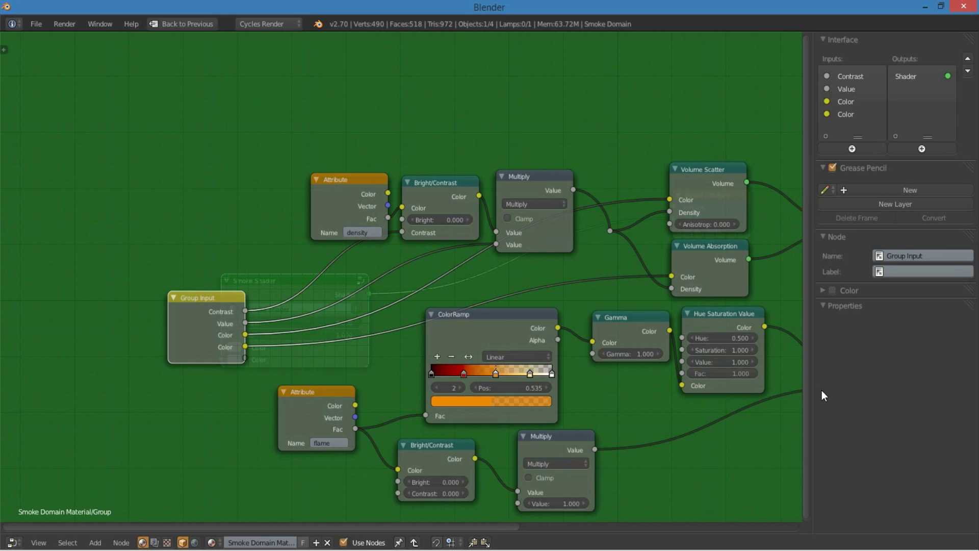
middle_drag(634, 392, 416, 371)
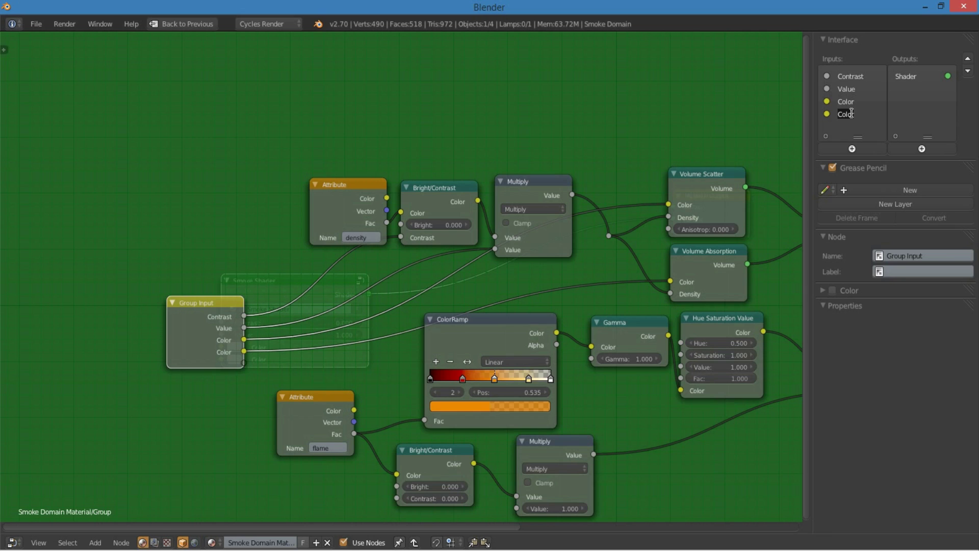
- Rename the four group inputs to Absorption, Scattering, Density and Scale
text(Absorption)
key(Return)
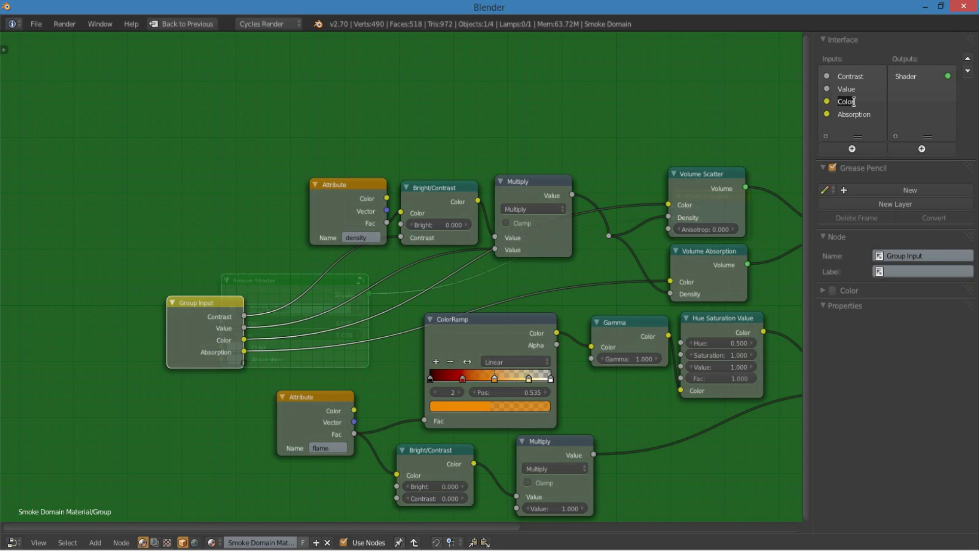
text(Scattering)
key(Return)
text(Desi)
text(nsity)
key(Return)
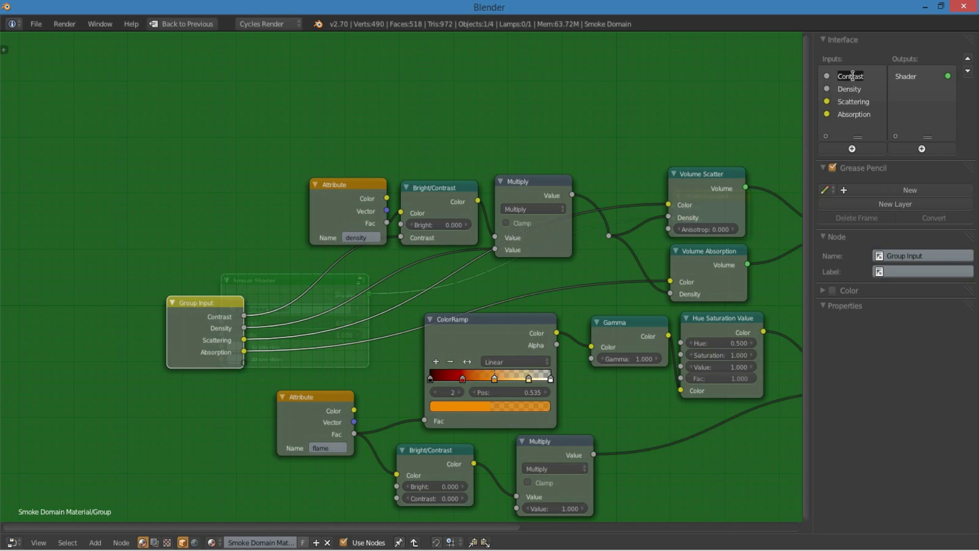
text(Scale)
key(Return)
- Prefix the Scale and Density inputs with 'Smoke' to get Smoke Scale and Smoke Density
double_click(840, 76)
text(Smoke)
key(Return)
key(Home)
text(Smoke)
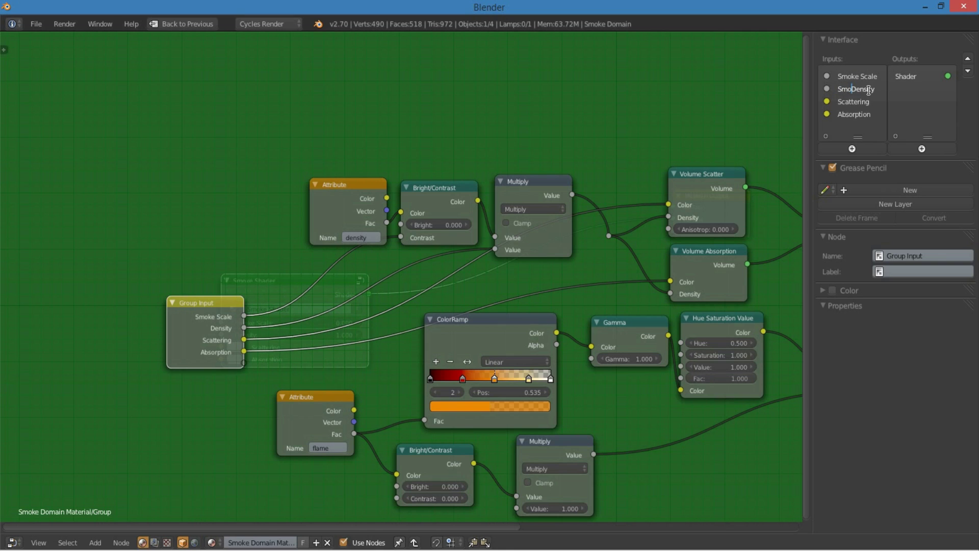
key(Return)
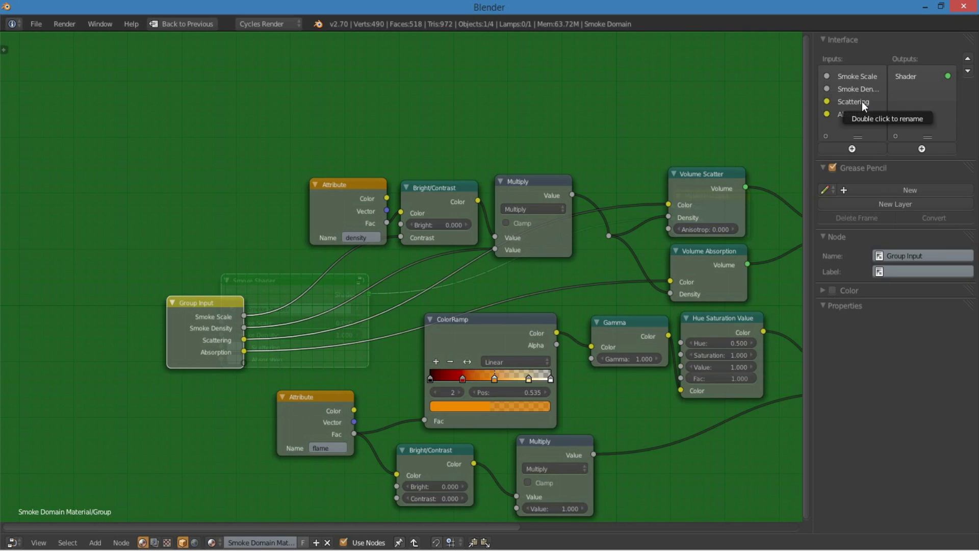
- Move Scattering and Absorption to the top of the group input list
click(854, 102)
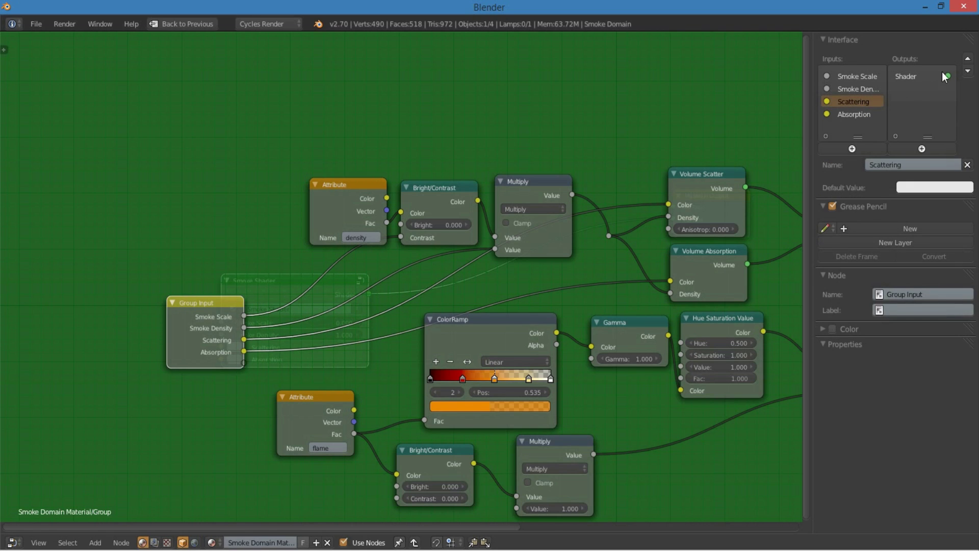
click(967, 58)
click(967, 58)
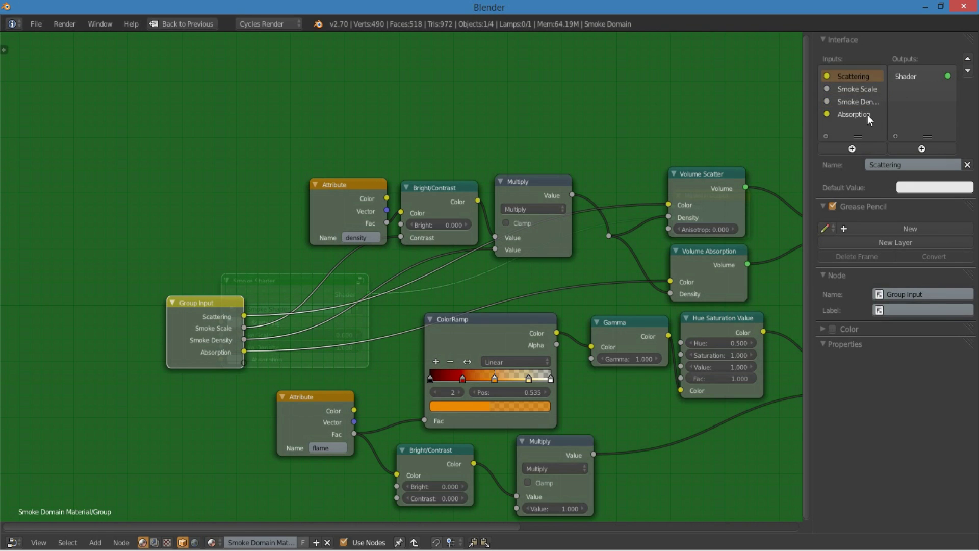
click(868, 115)
click(967, 58)
click(967, 58)
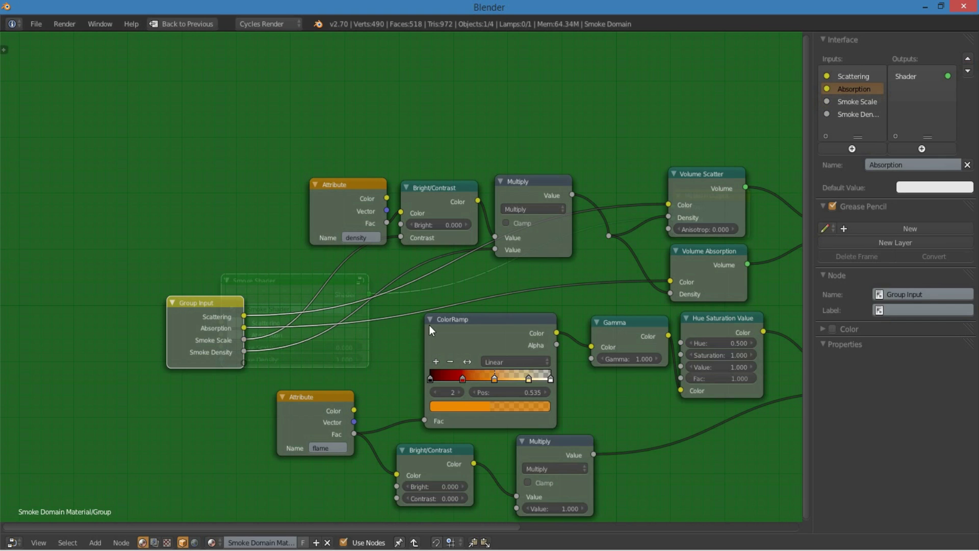
- Expose the flame Contrast and Multiply Value as group inputs named Fire Scale and Fire Density
middle_drag(429, 325, 455, 304)
middle_drag(391, 307, 397, 256)
drag(358, 316, 326, 330)
scroll(399, 329, up, 1)
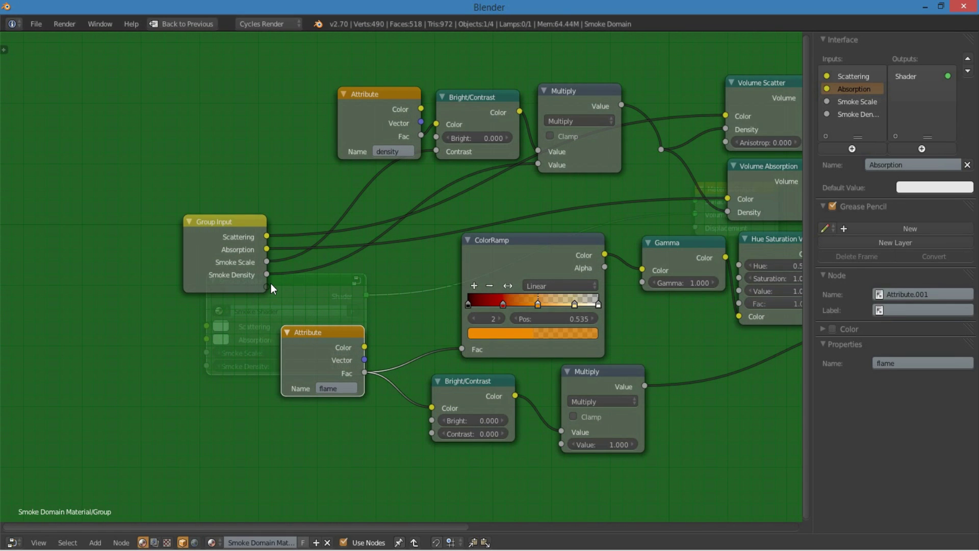
drag(313, 266, 438, 437)
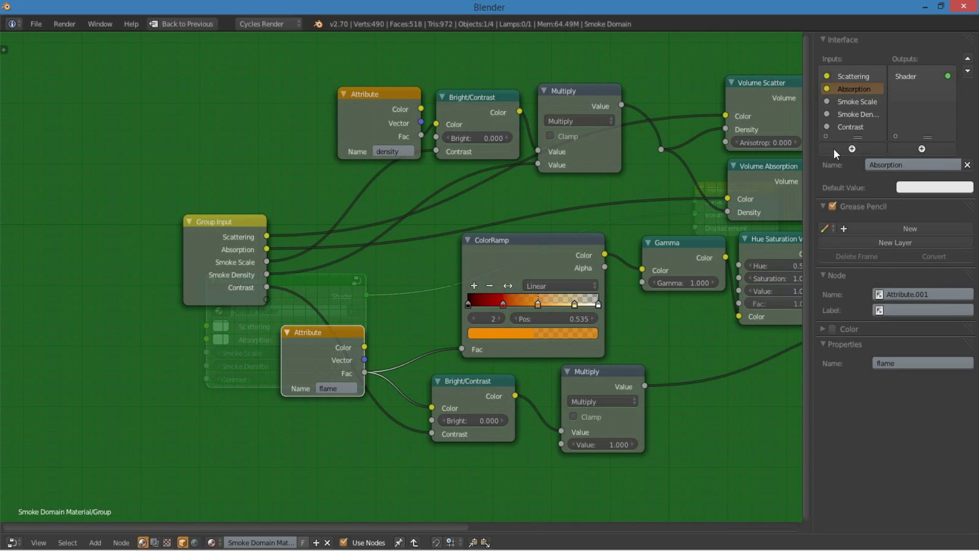
drag(857, 137, 857, 212)
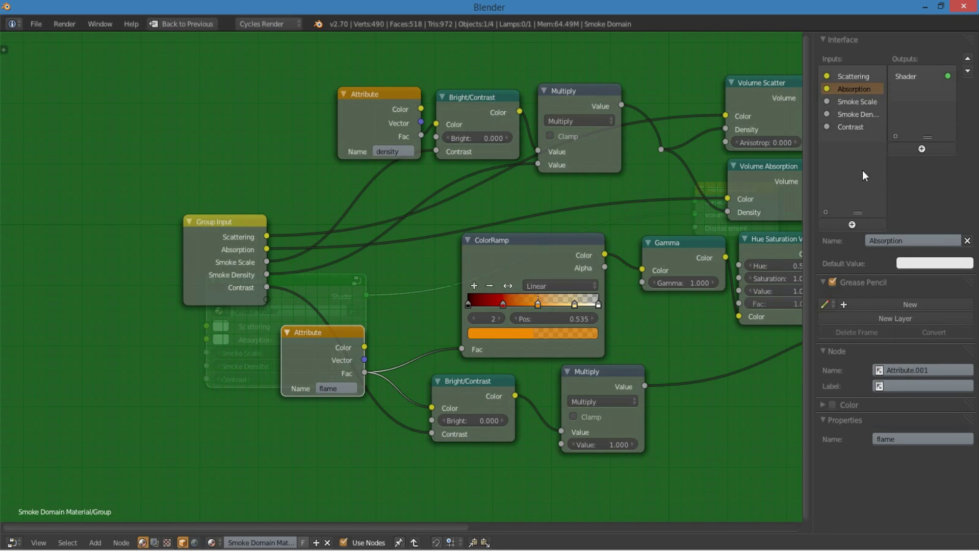
double_click(855, 128)
text(Fire Scale)
key(Return)
drag(267, 299, 561, 444)
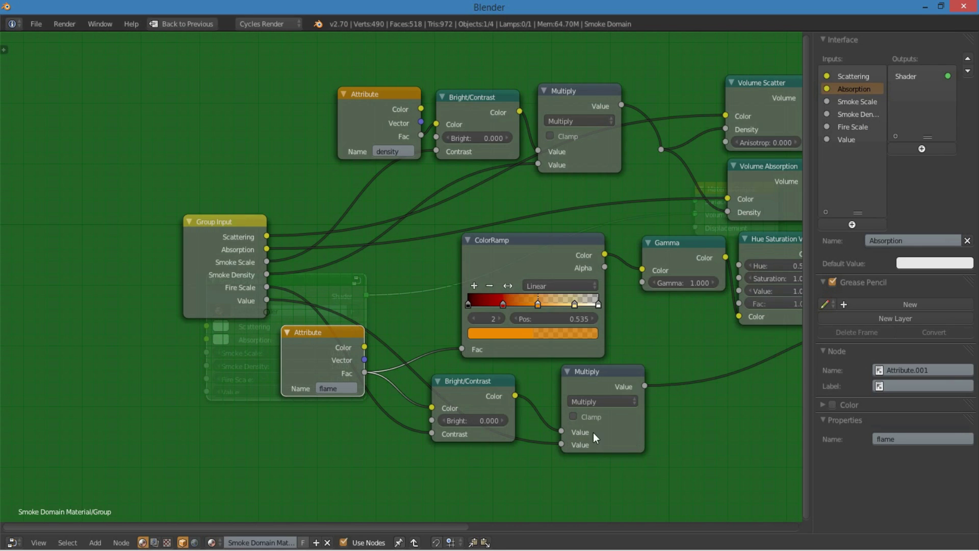
text(Fire Density)
key(Return)
- Expose the Gamma and Hue values as group inputs named Fire Gamma and Fire Hue
scroll(543, 366, down, 1)
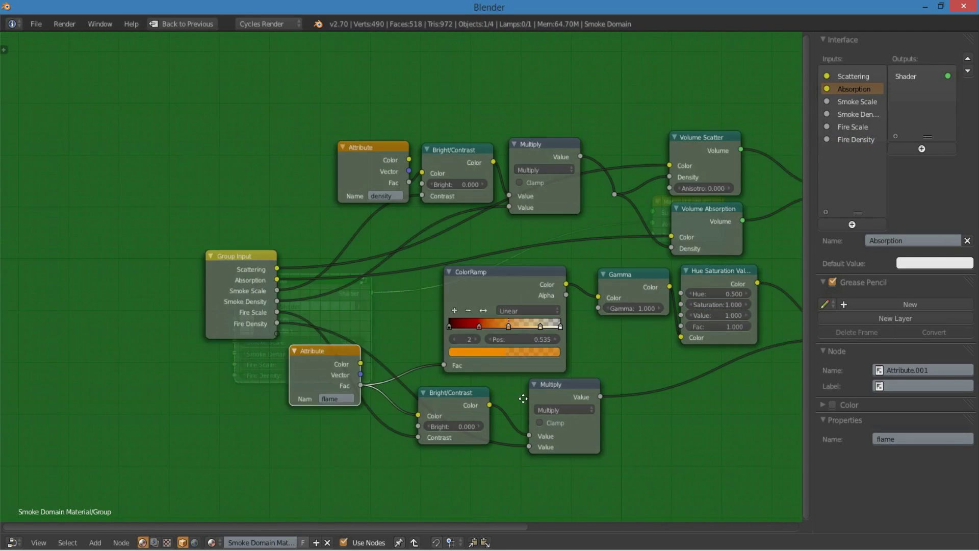
ctrl+scroll(503, 404, down, 3)
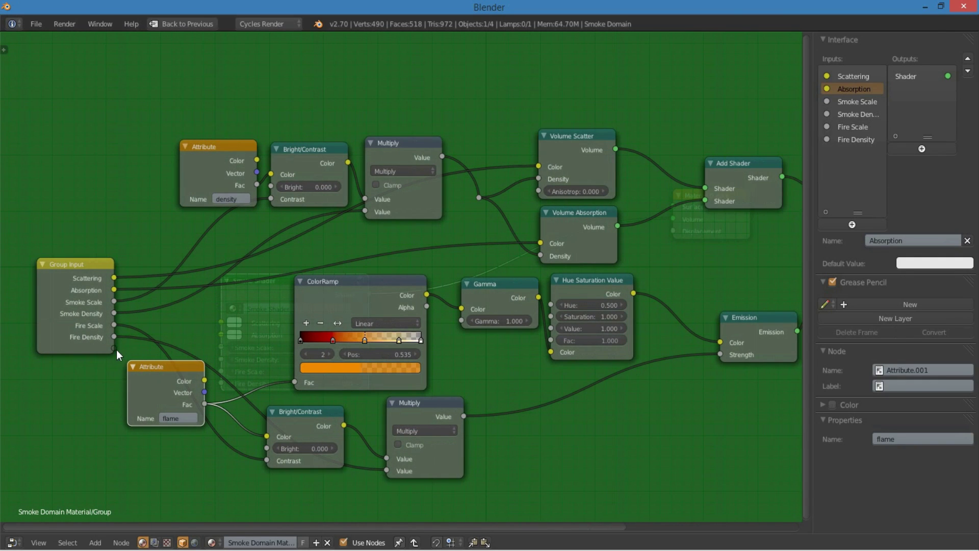
drag(114, 348, 463, 321)
click(847, 153)
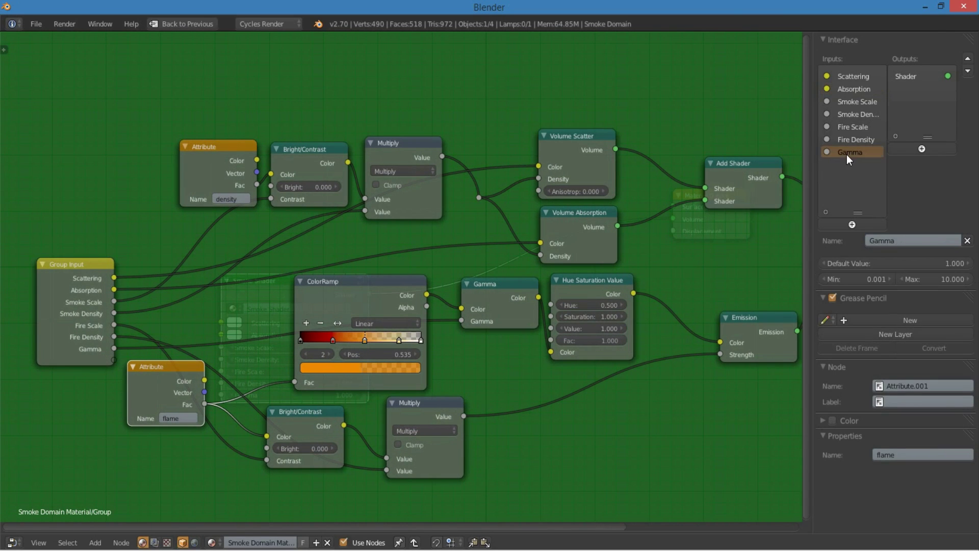
key(Home)
text(Fire)
key(Return)
key(g)
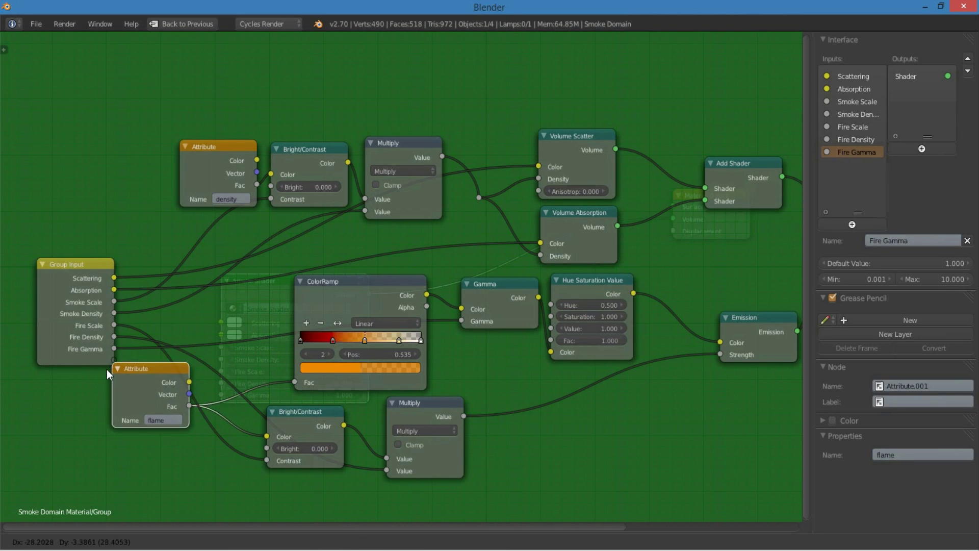
click(106, 369)
drag(113, 360, 551, 304)
double_click(853, 163)
text(Fire Hue)
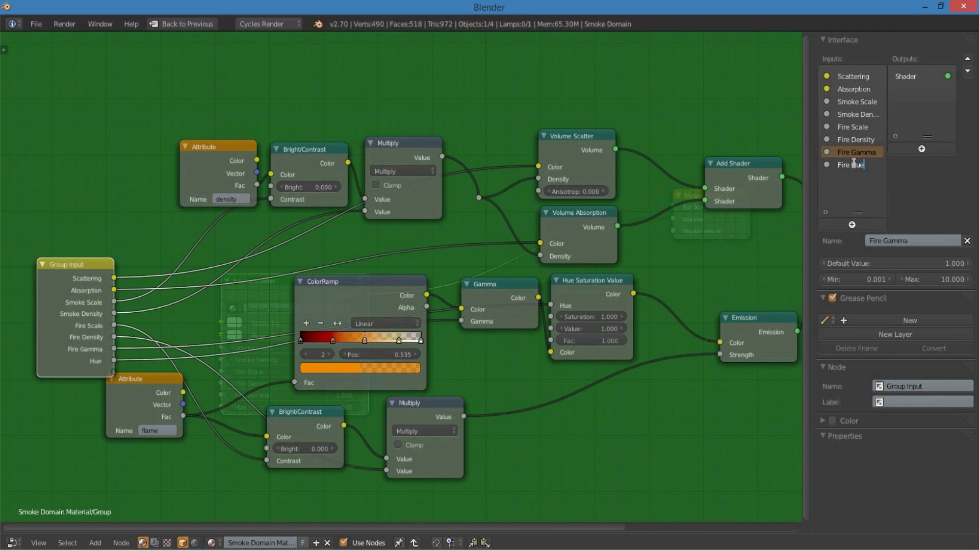
key(Return)
key(Home)
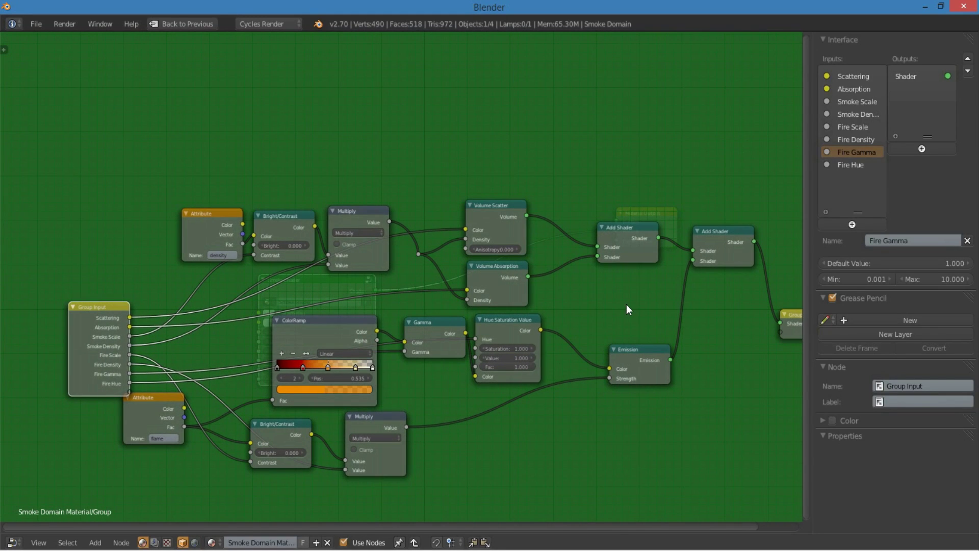
key(Tab)
drag(337, 280, 484, 207)
scroll(542, 263, up, 1)
drag(520, 246, 494, 247)
scroll(534, 248, up, 1)
middle_drag(535, 248, 525, 289)
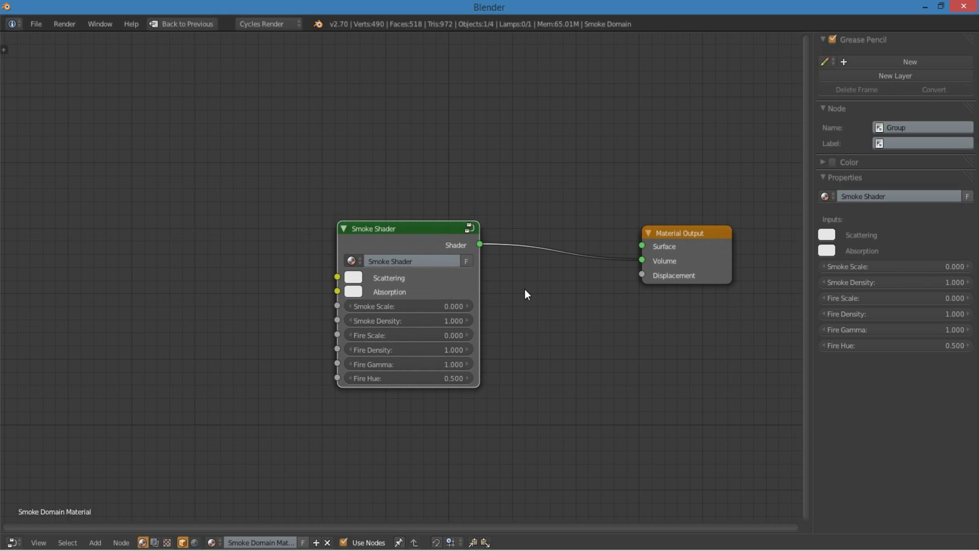
key(ctrl+Up)
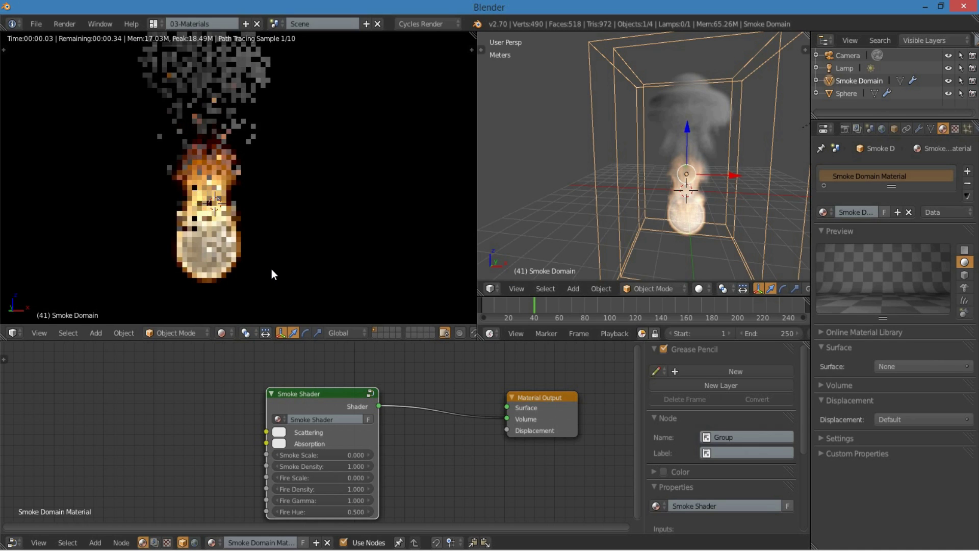
scroll(416, 481, up, 1)
middle_drag(489, 464, 447, 442)
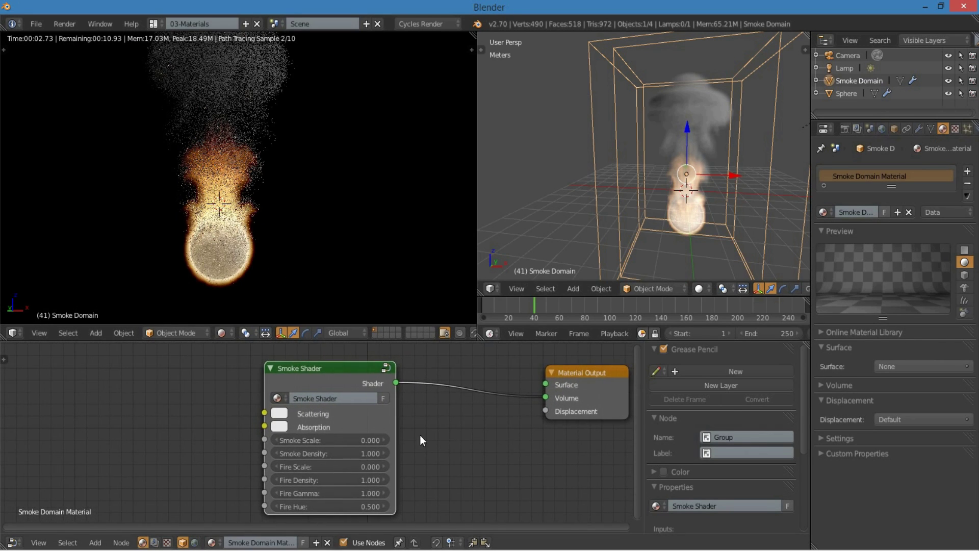
- Set the Smoke Shader's Smoke Scale to 5 and Smoke Density to 25
click(332, 438)
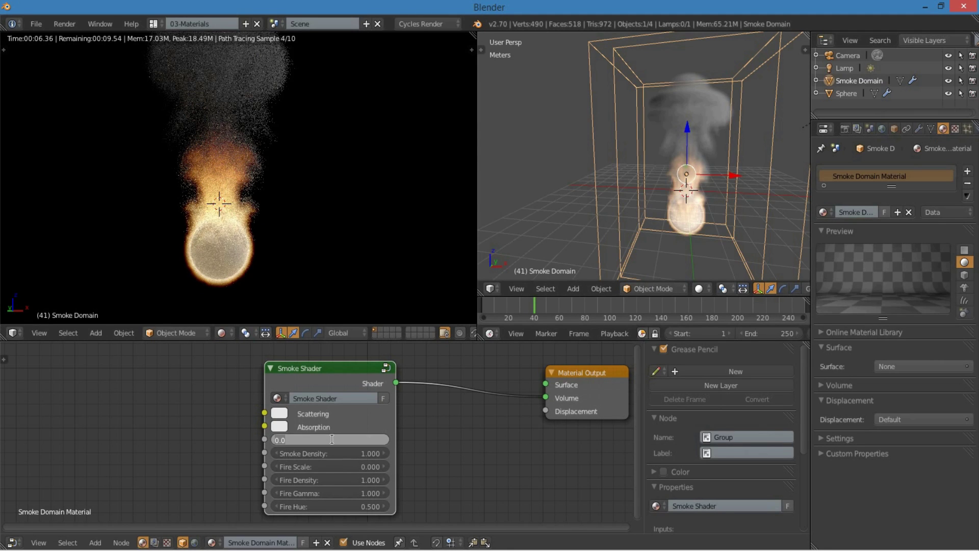
text(5)
key(Return)
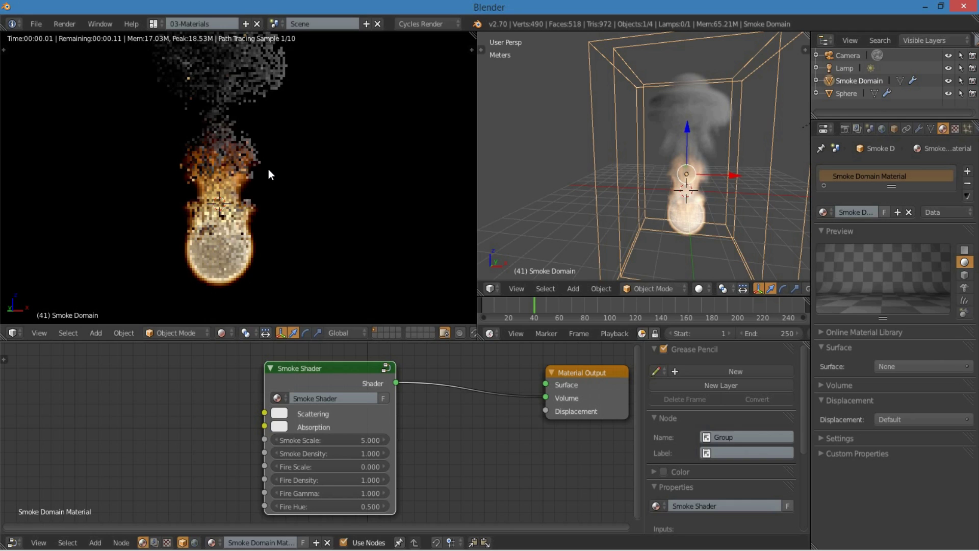
click(331, 453)
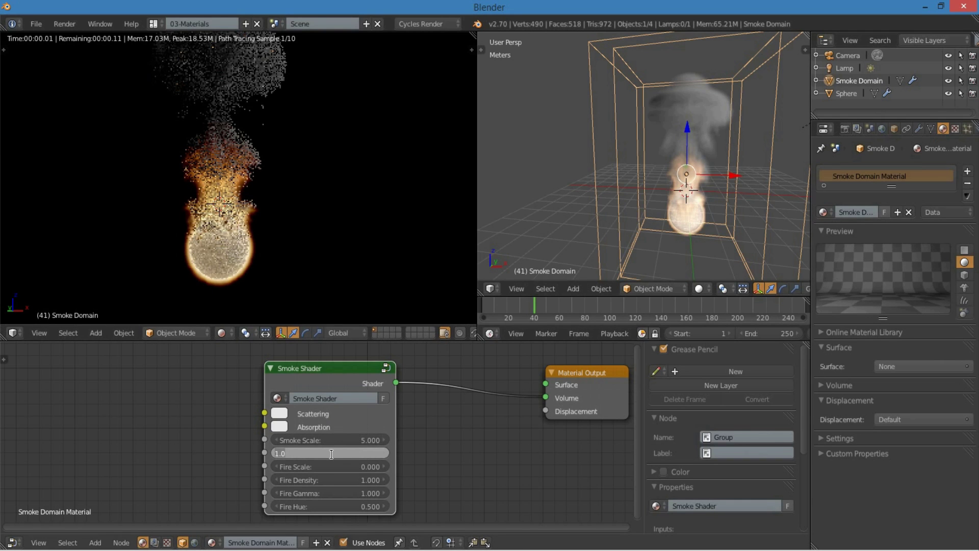
text(25)
key(Return)
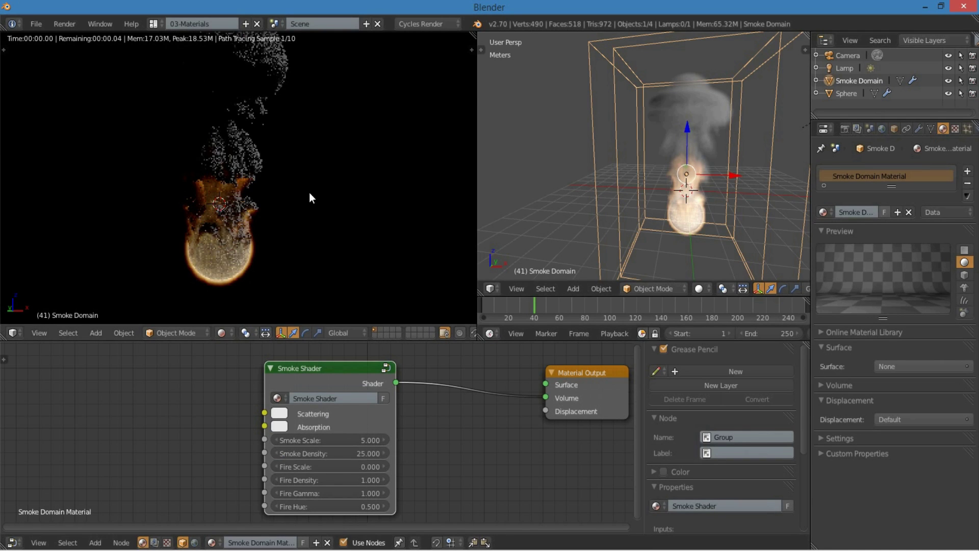
middle_drag(307, 212, 274, 183)
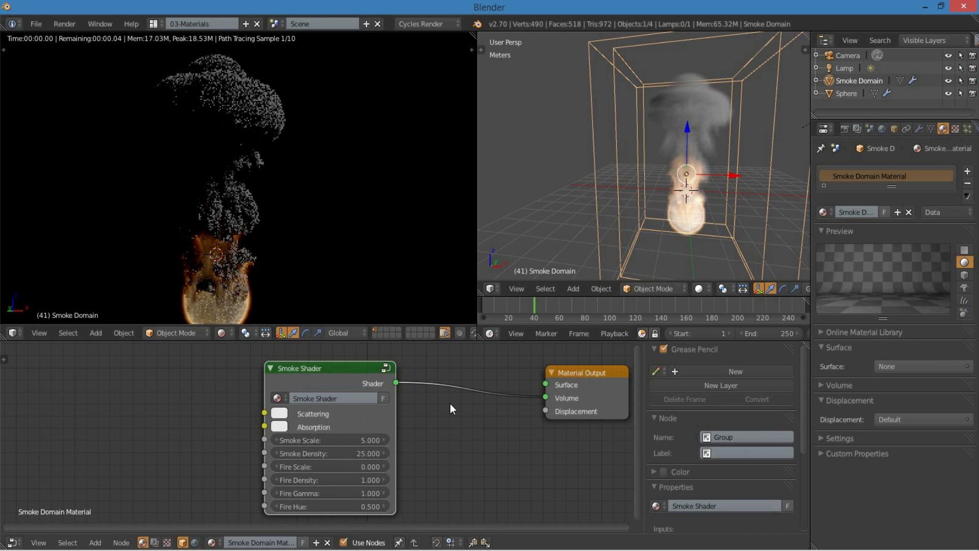
middle_drag(452, 406, 474, 386)
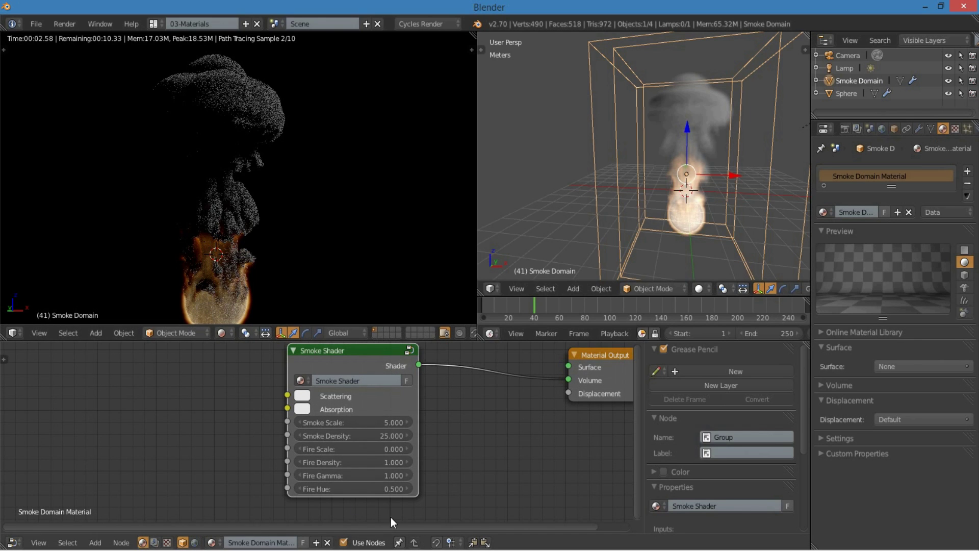
ctrl+middle_drag(390, 517, 334, 172)
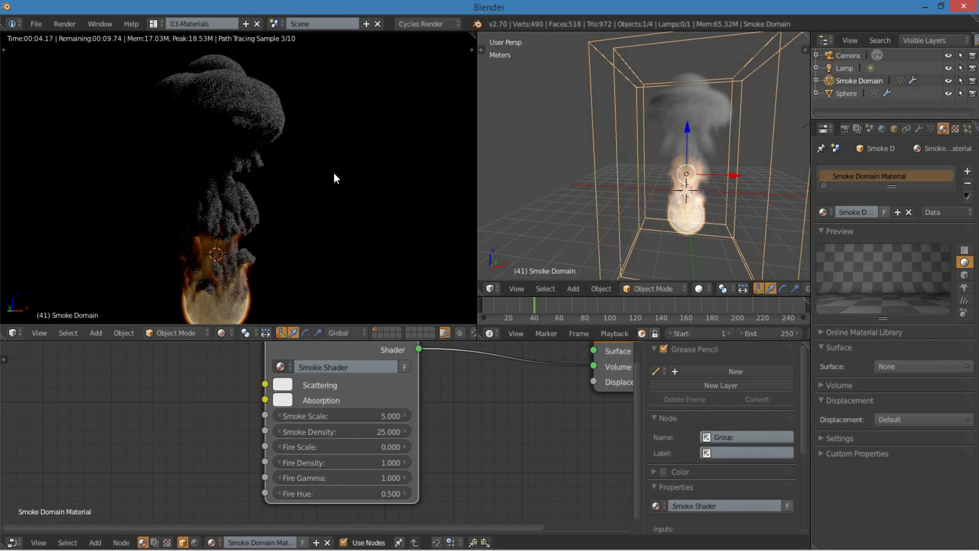
ctrl+middle_drag(498, 466, 337, 500)
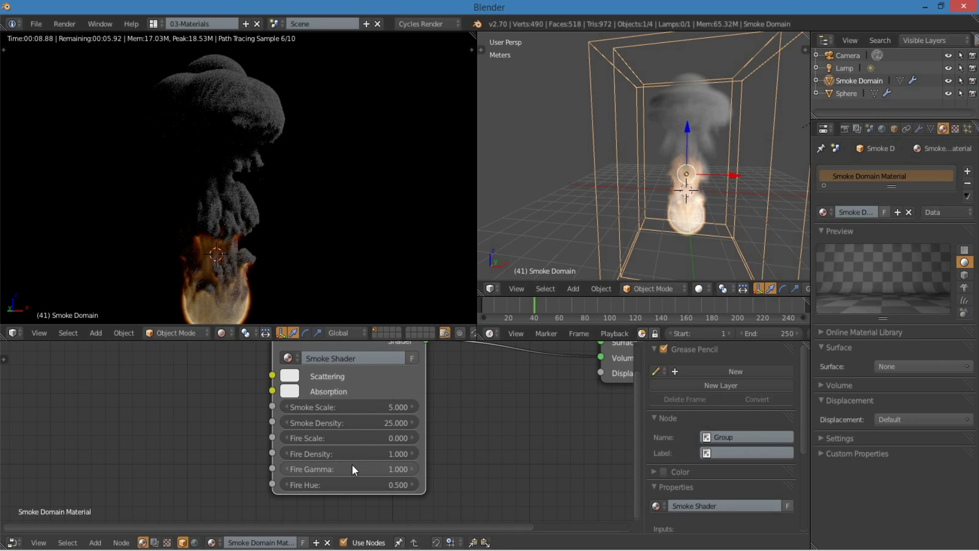
- Set Fire Density to 5 and shift the Smoke Shader node to the right
click(341, 454)
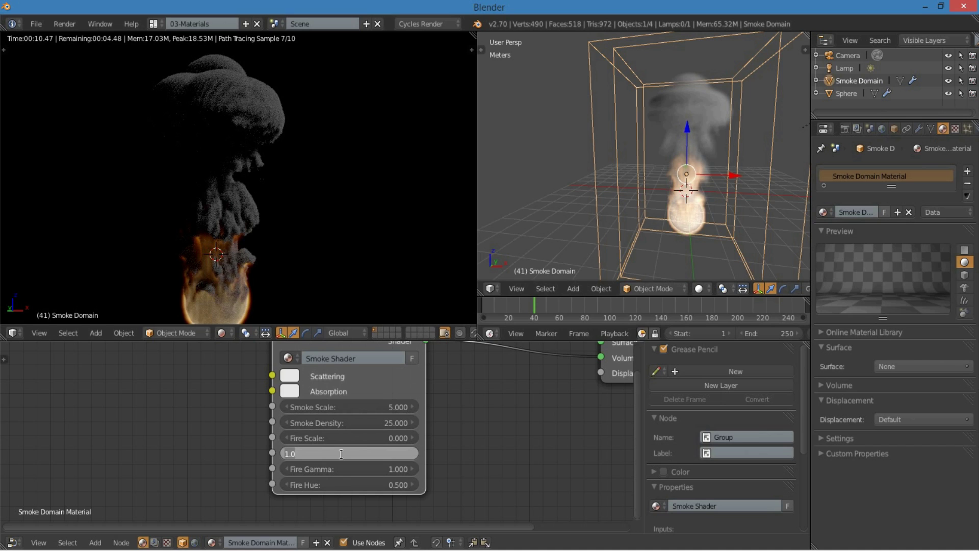
text(5)
key(Return)
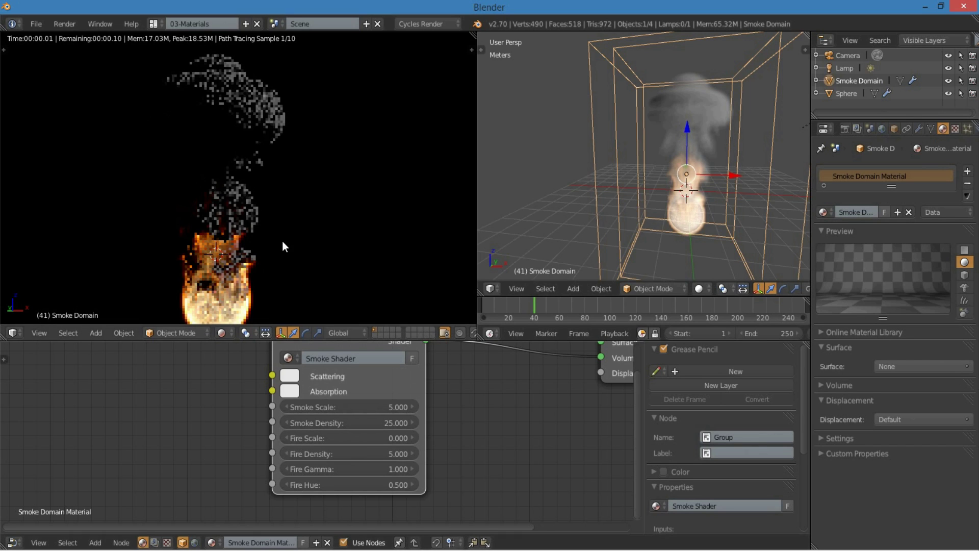
middle_drag(286, 230, 243, 227)
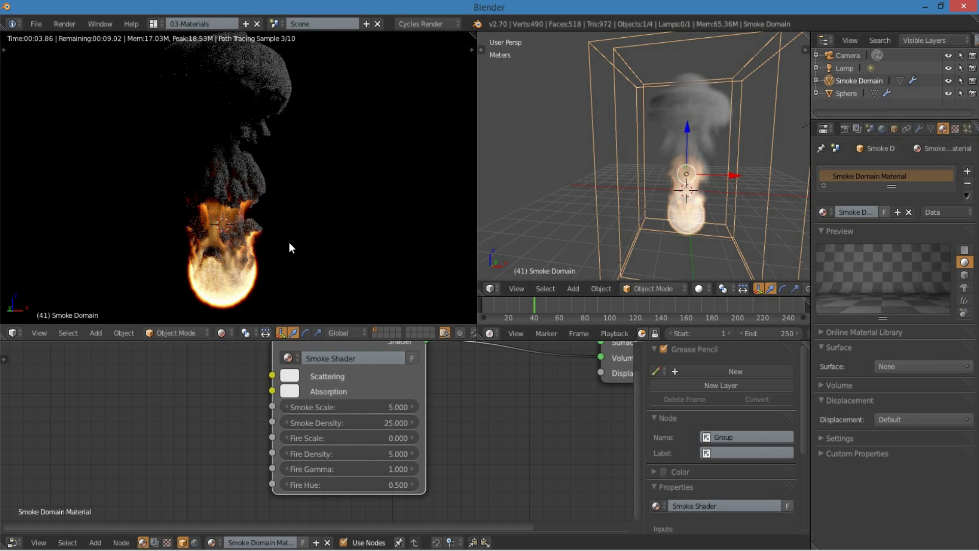
middle_drag(482, 380, 401, 411)
scroll(402, 411, down, 2)
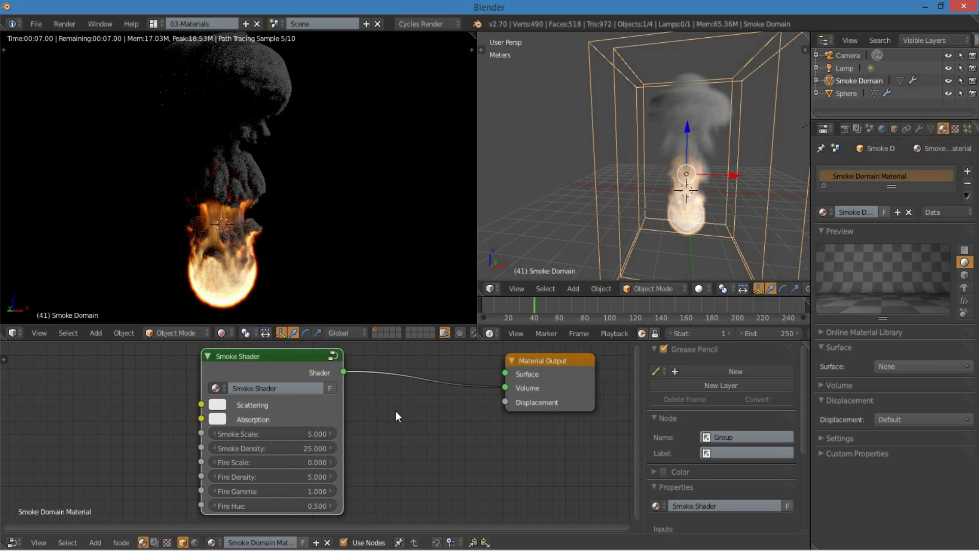
drag(268, 358, 347, 358)
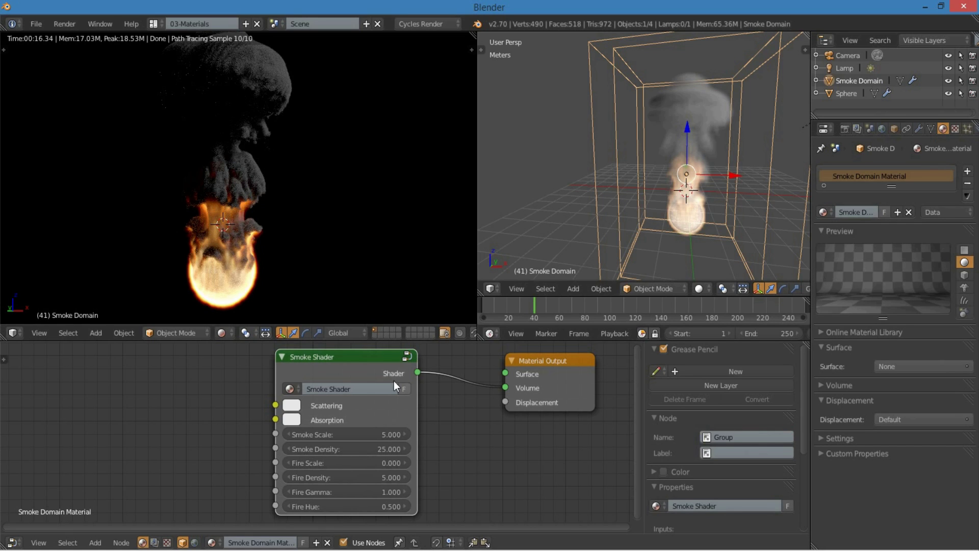
key(Tab)
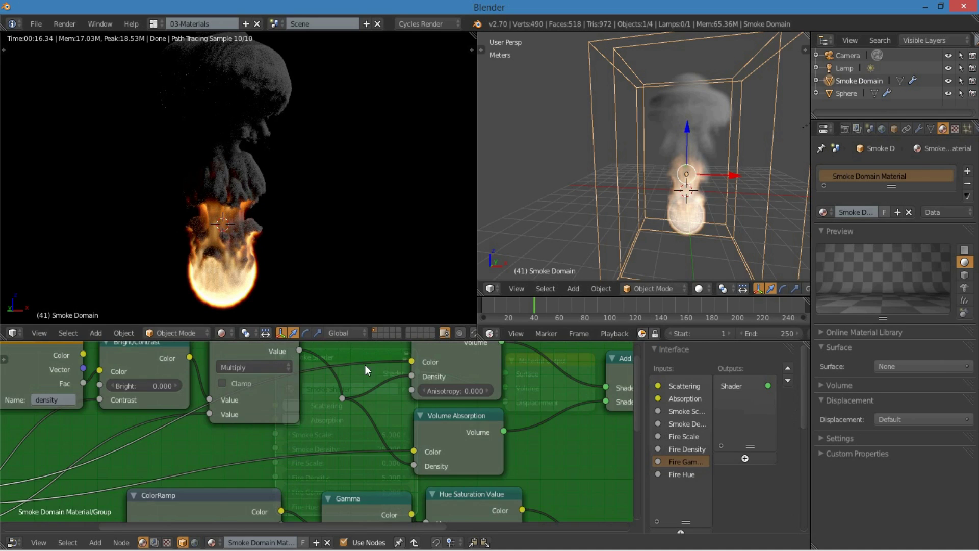
scroll(378, 403, down, 4)
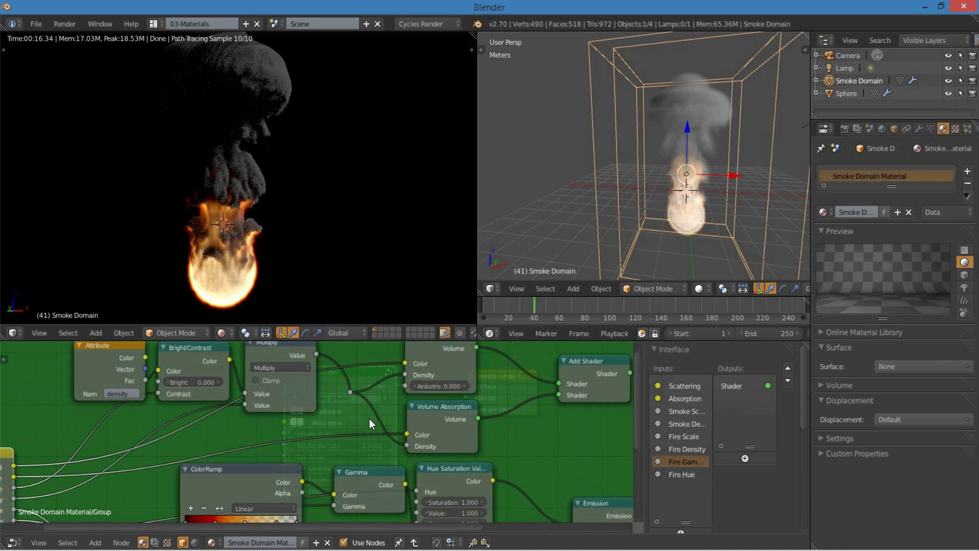
key(Tab)
drag(347, 378, 364, 374)
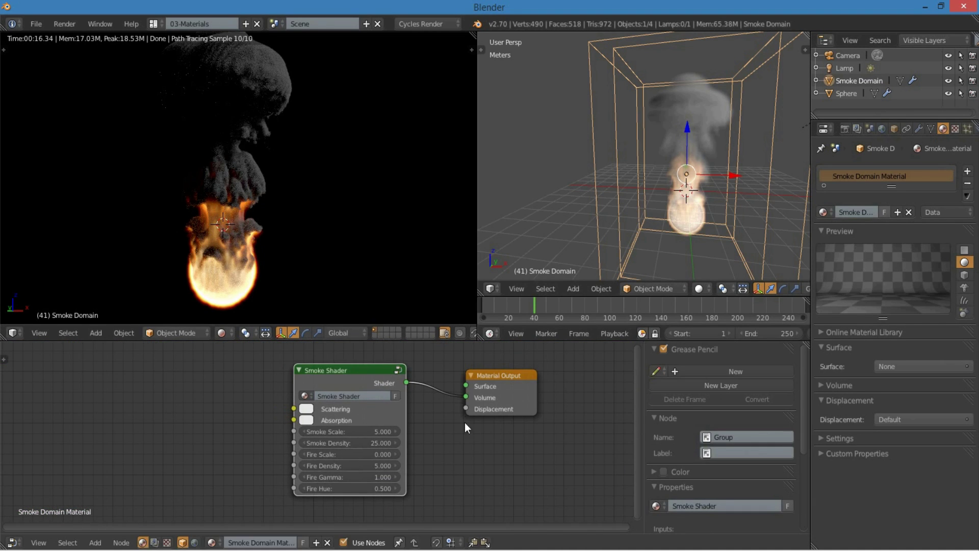
- Give the Smoke Shader group a fake user, then delete its node from the material
scroll(465, 449, up, 2)
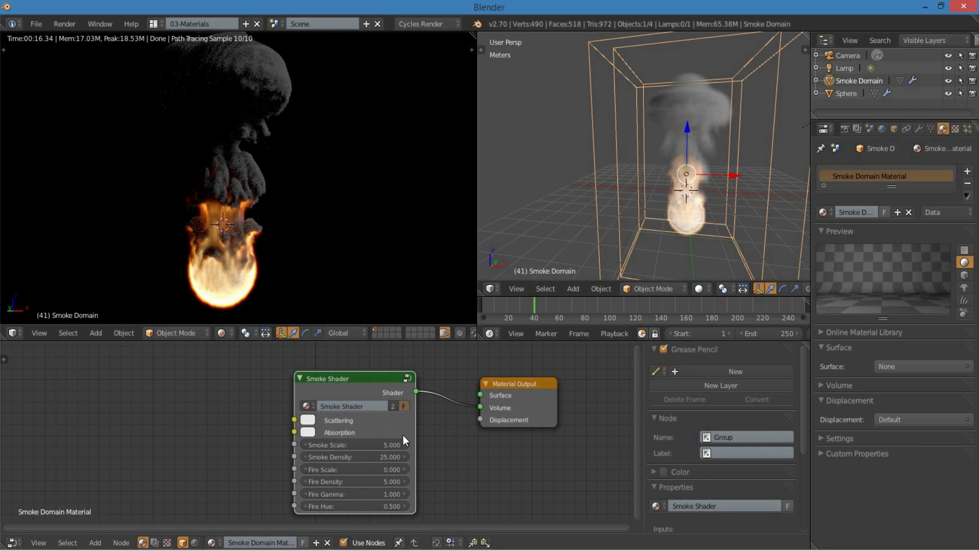
click(403, 406)
drag(342, 389, 314, 390)
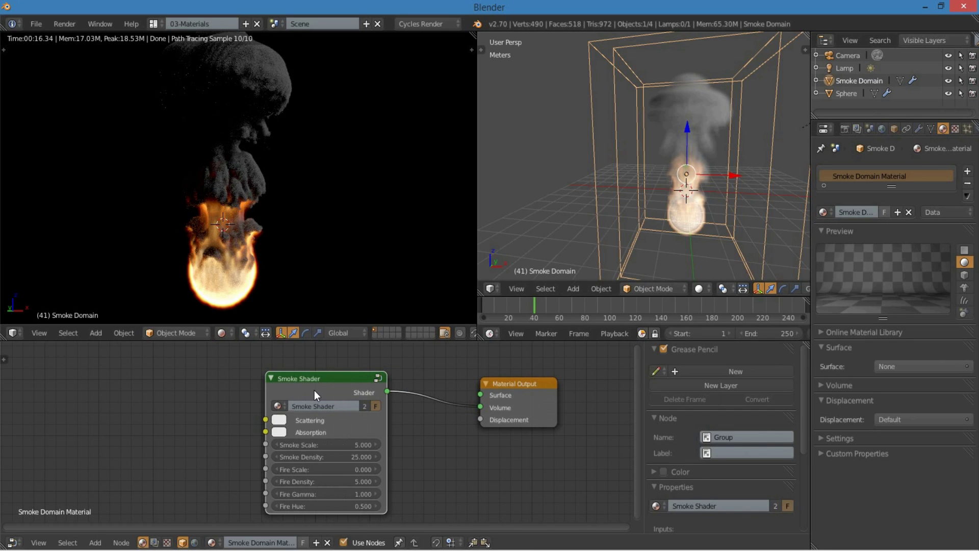
key(x)
scroll(630, 197, down, 4)
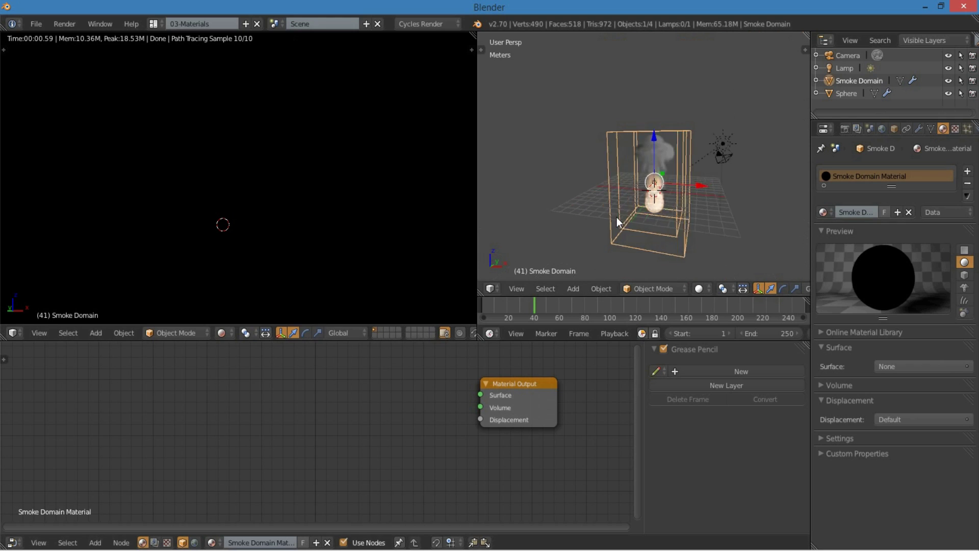
scroll(617, 217, up, 6)
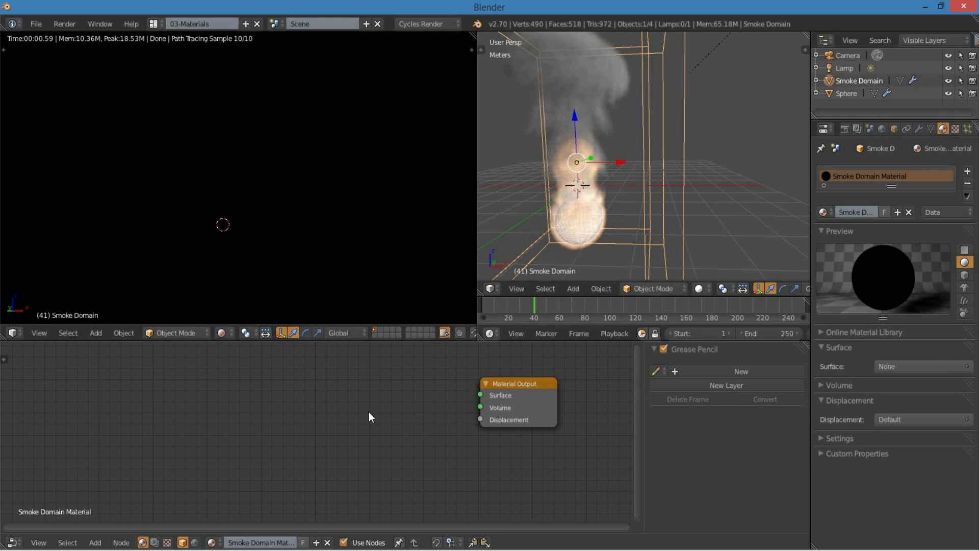
- Add a fresh Smoke Shader group node feeding the output's Volume, widened to show full labels
key(shift+a)
mouse_move(344, 462)
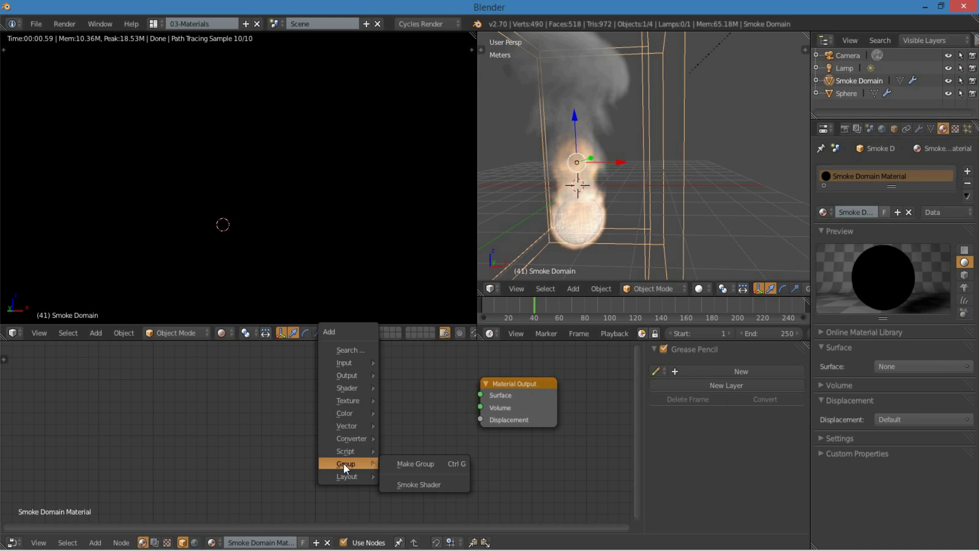
click(430, 485)
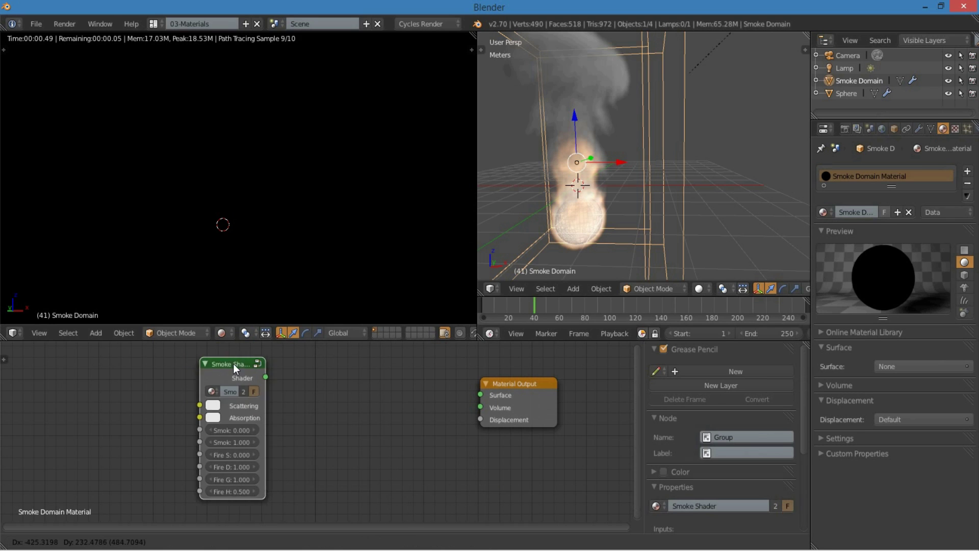
click(261, 360)
drag(330, 376, 488, 408)
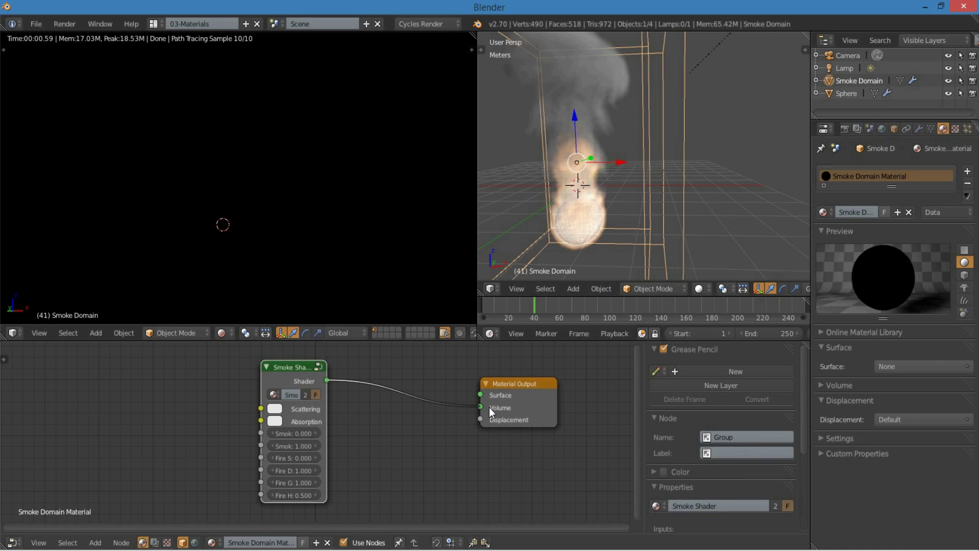
drag(327, 424, 378, 424)
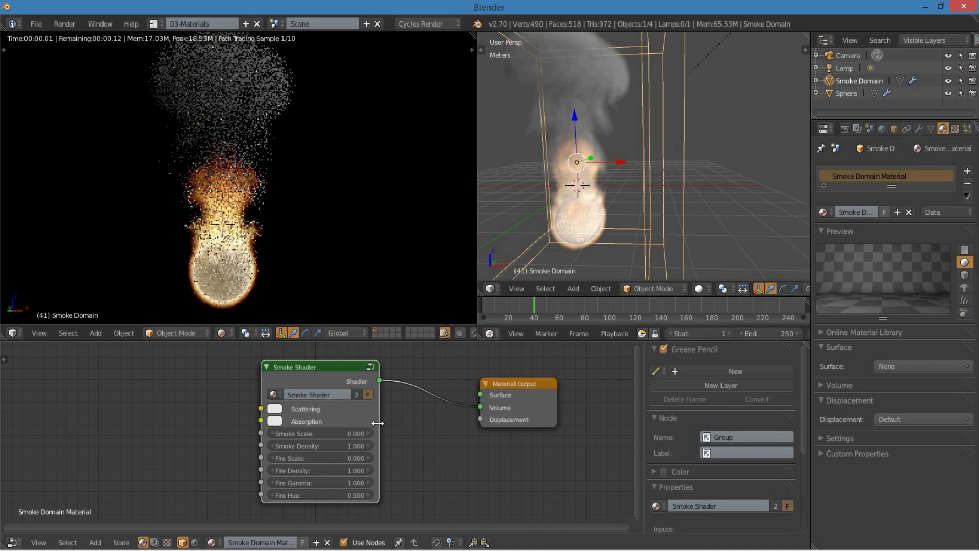
scroll(295, 212, down, 1)
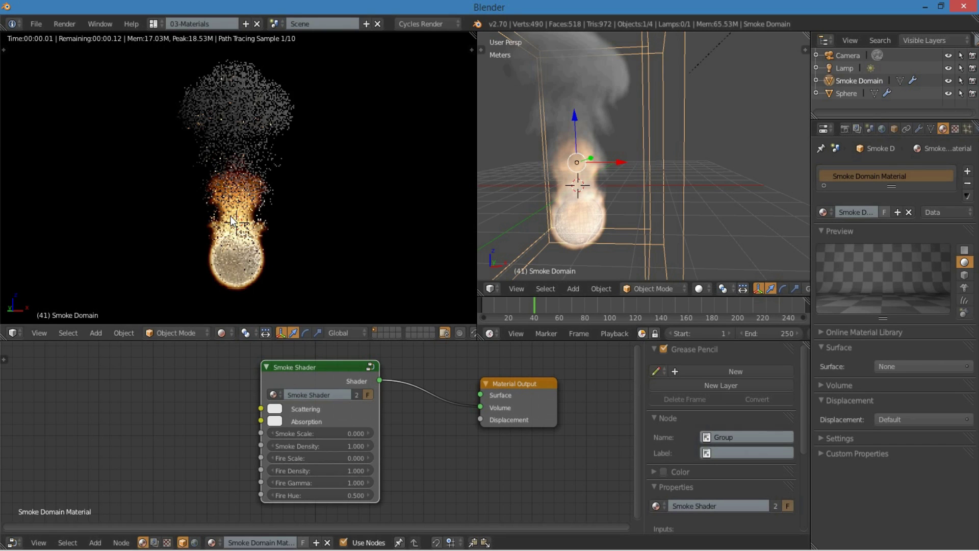